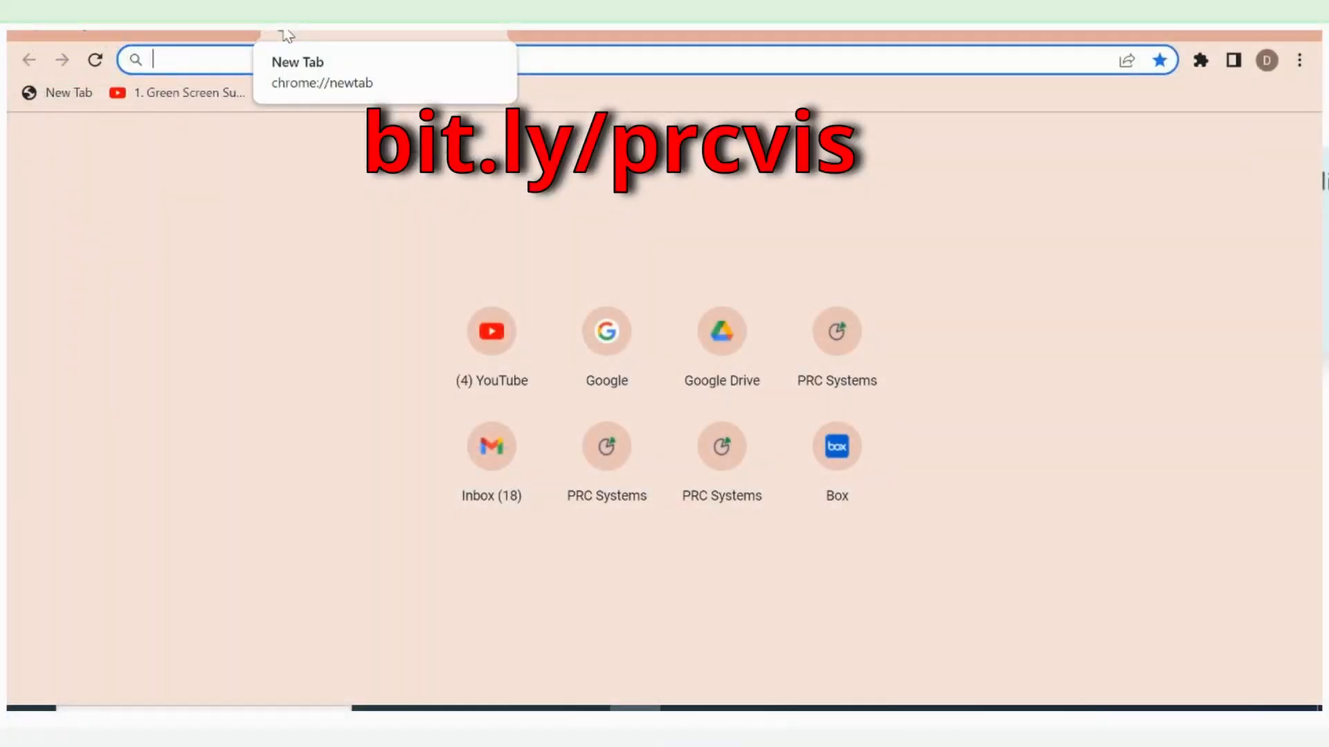
- Open the PRC data visualization page through the short link bit.ly/prcvis
type("bit.ly")
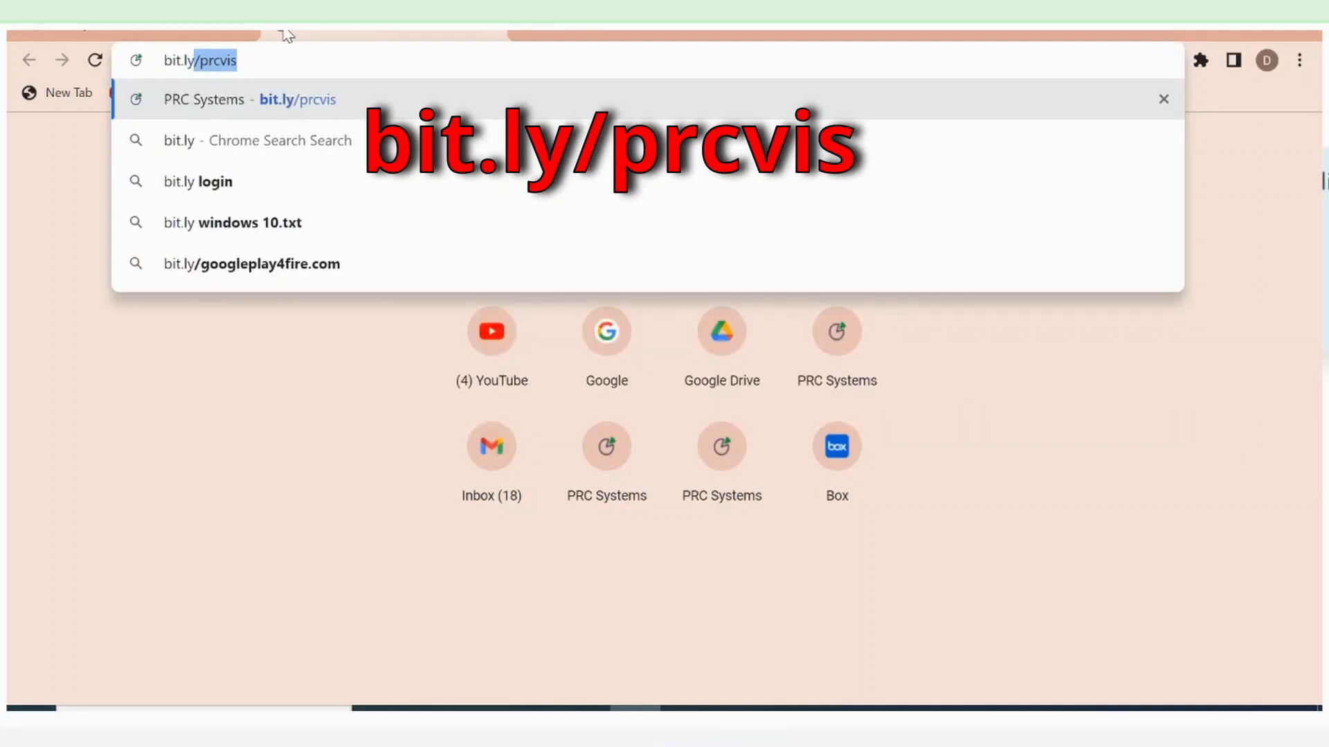
type("/prc")
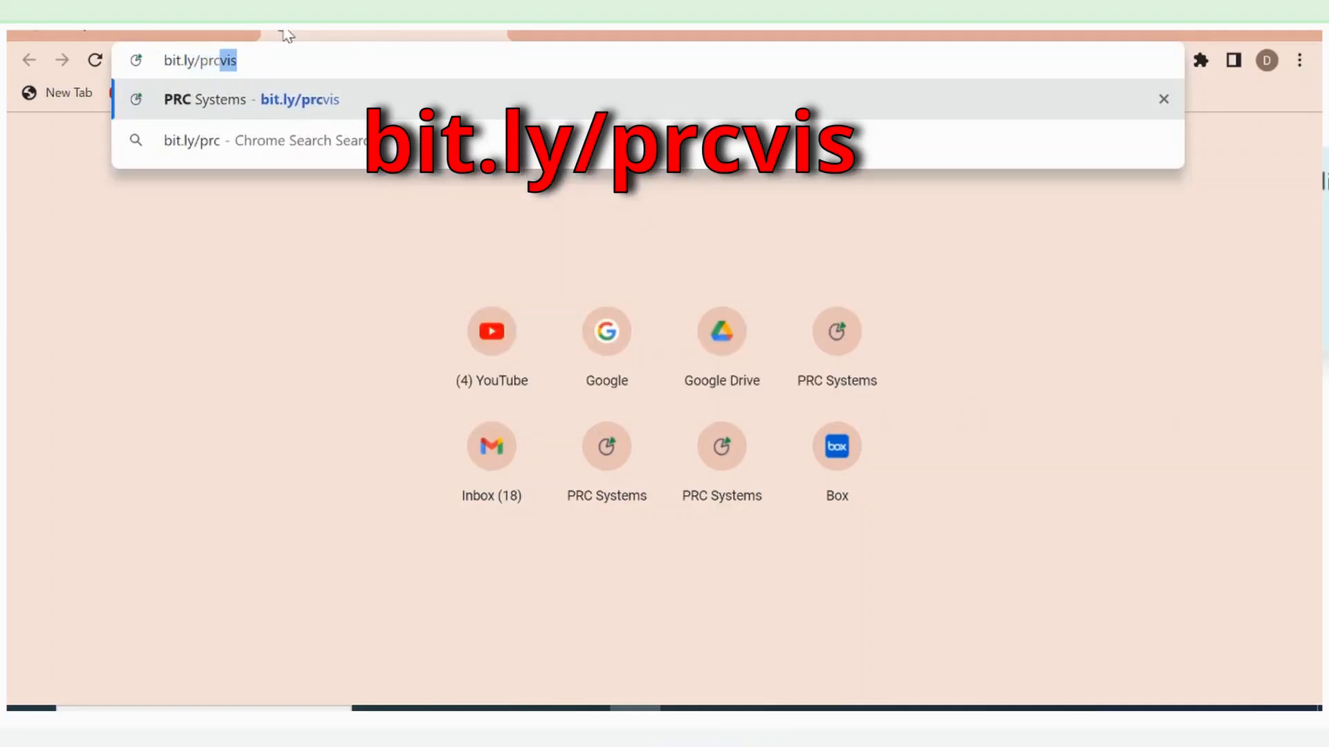
type("vis")
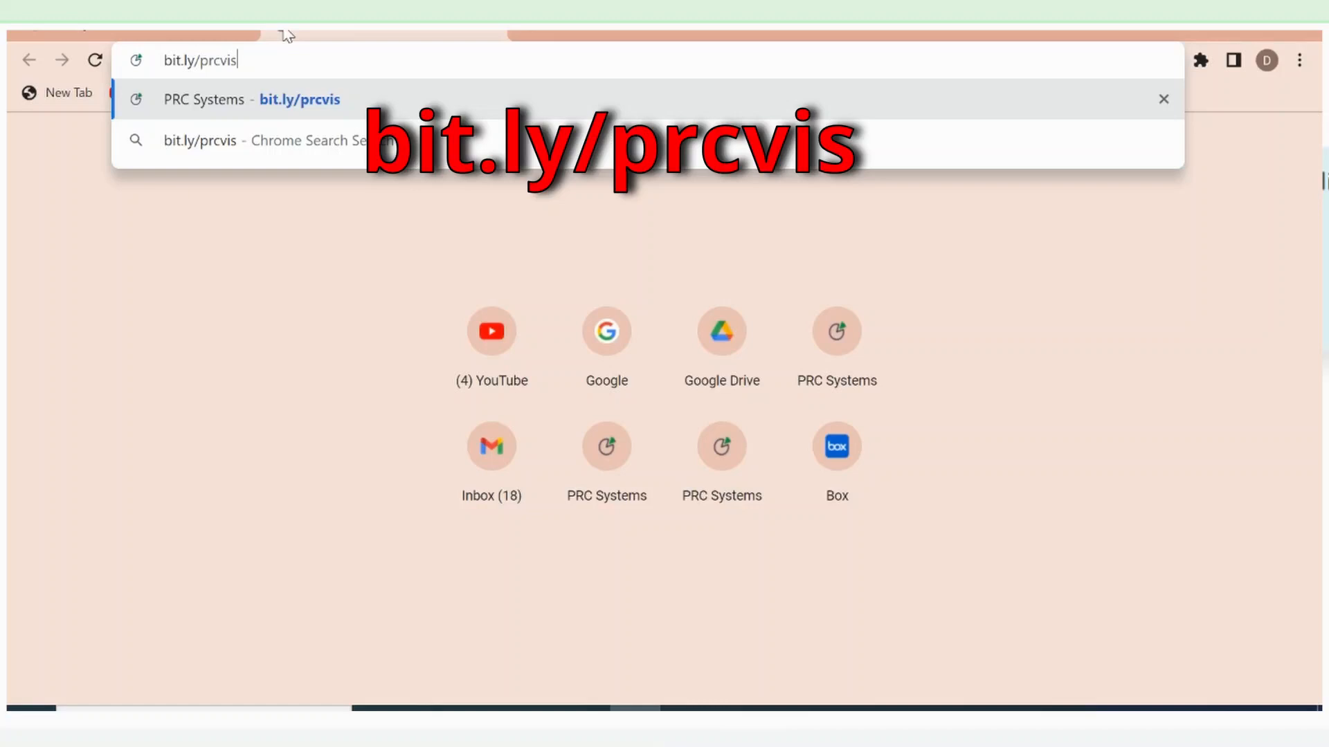
key("Return")
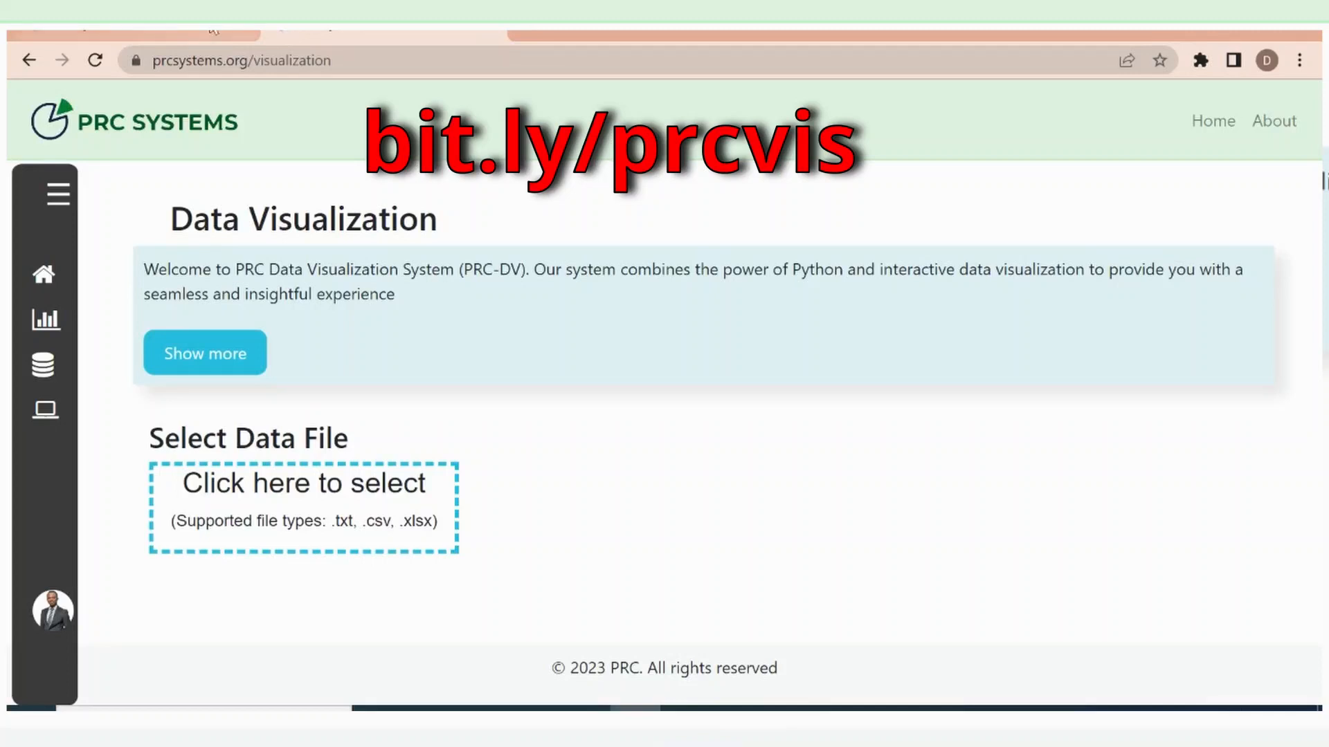
- Replace the current web address with prcsystems.org and load the PRC Systems home page
left_click(369, 60)
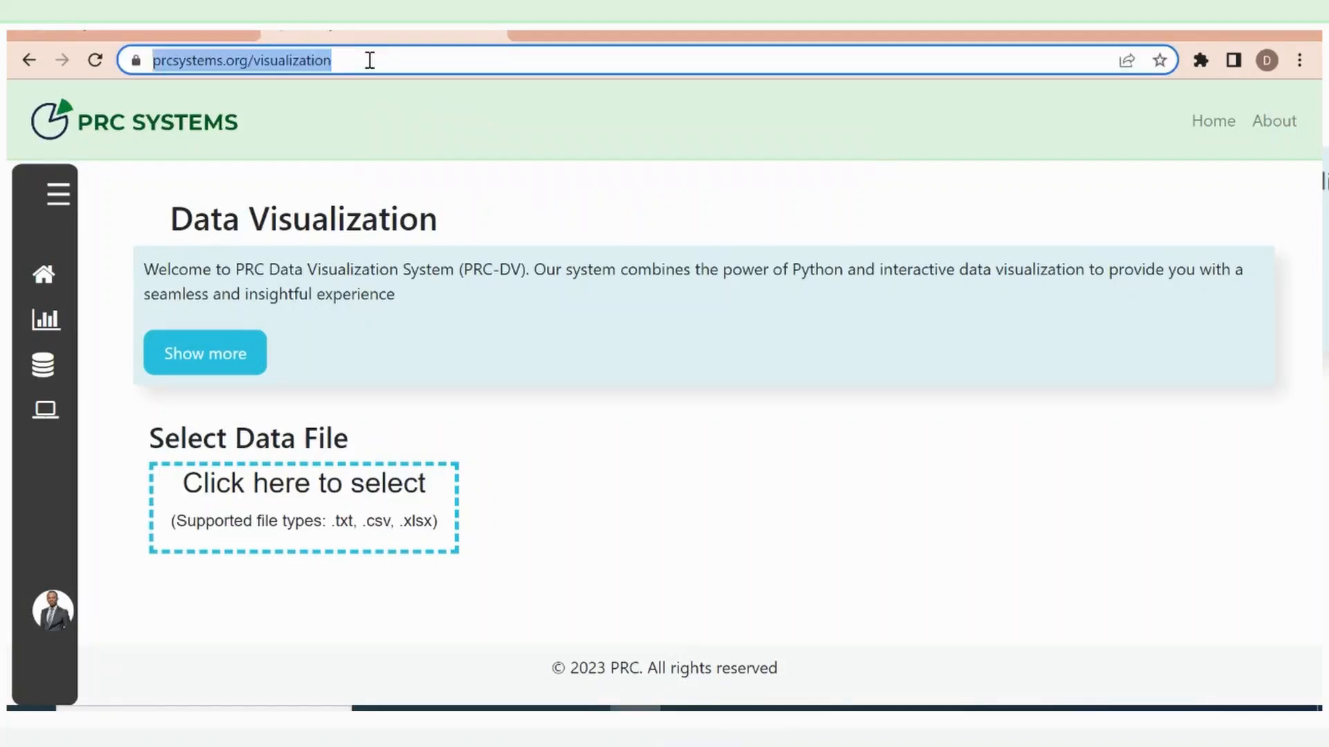
key("End")
key("BackSpace")
key("ctrl+a")
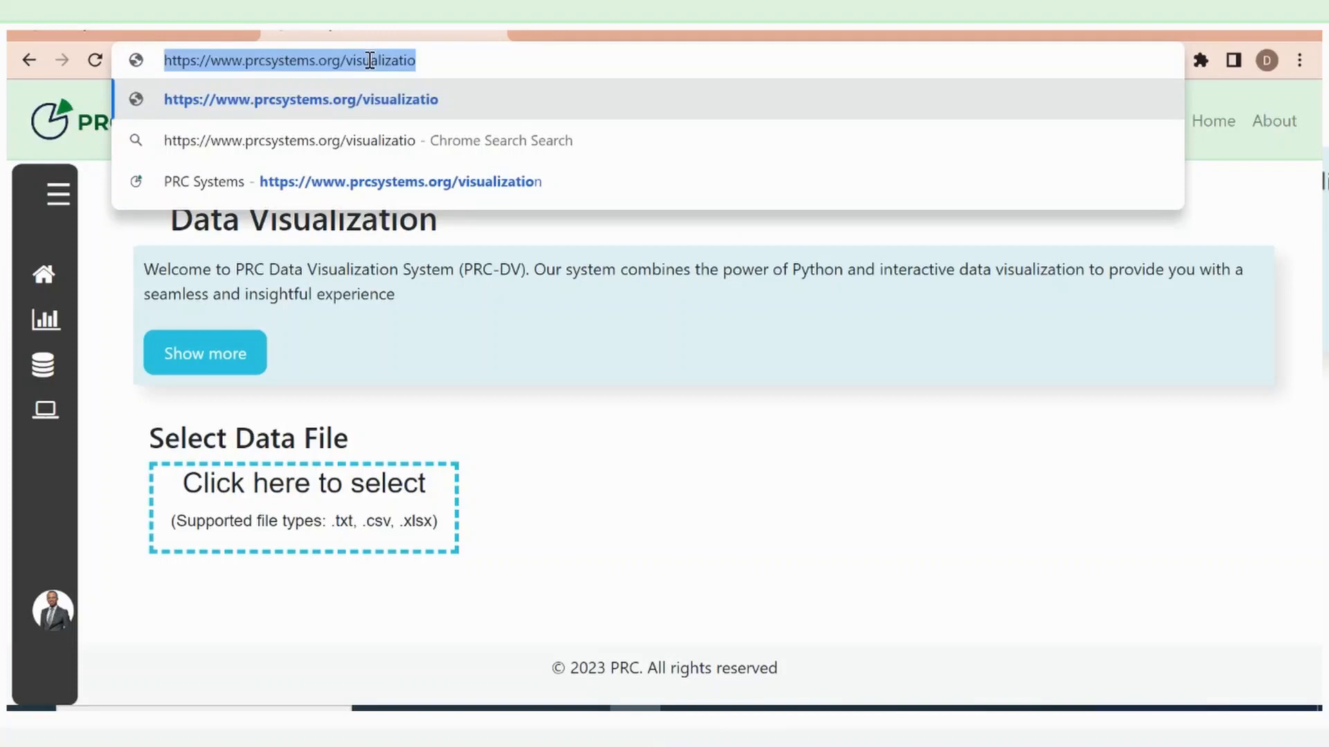
type("pr")
key("BackSpace")
type("c")
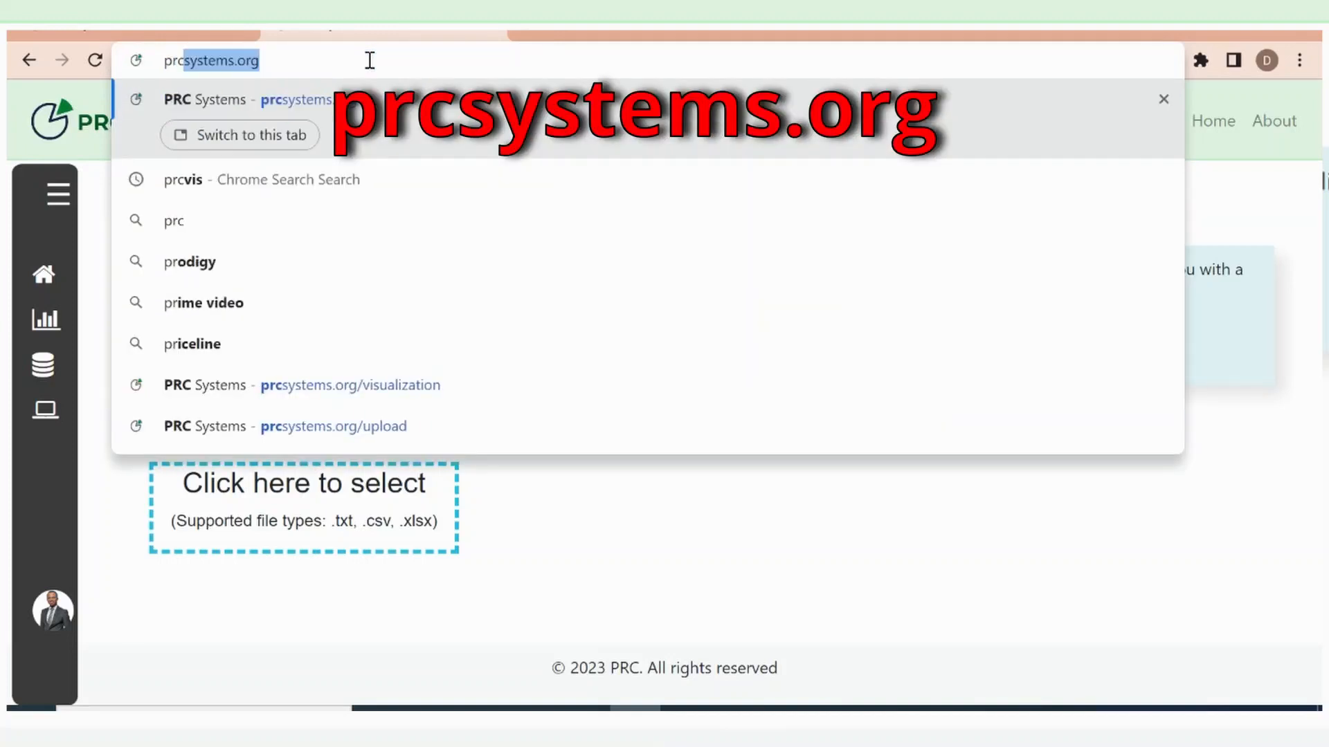
key("End")
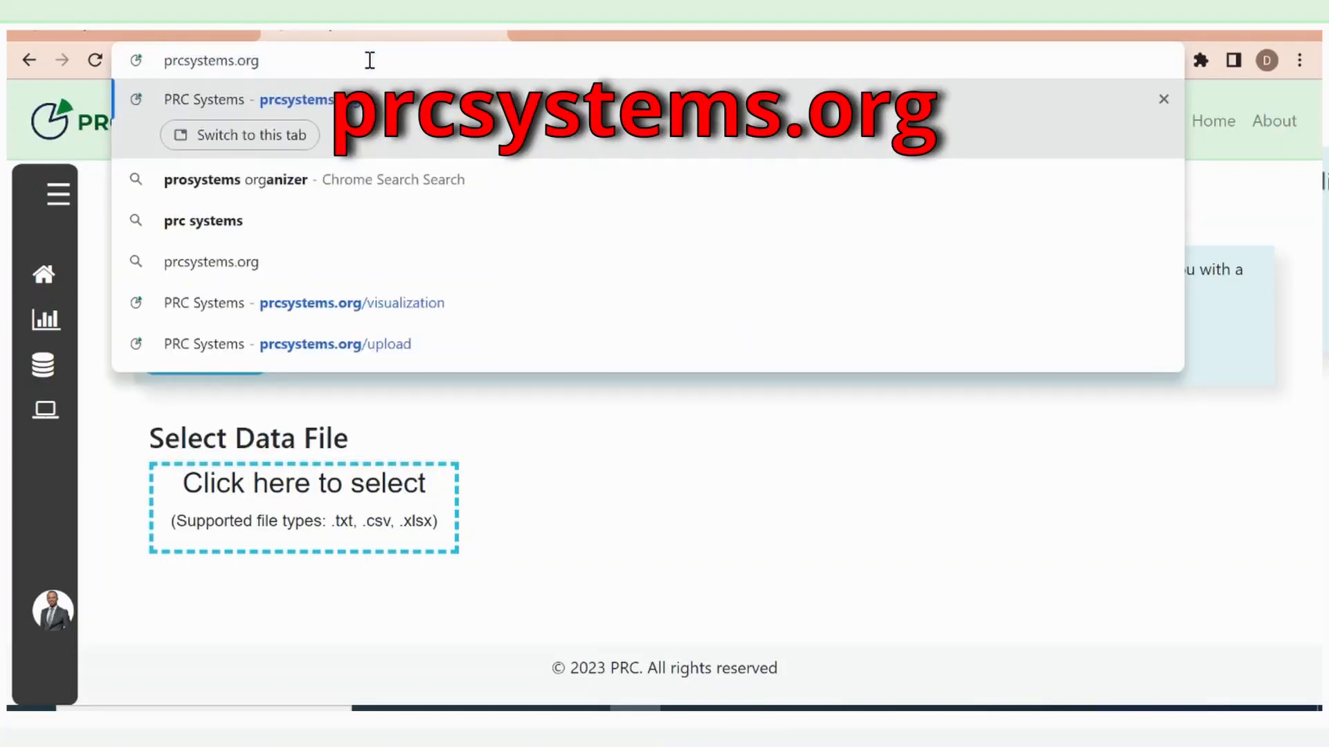
key("Return")
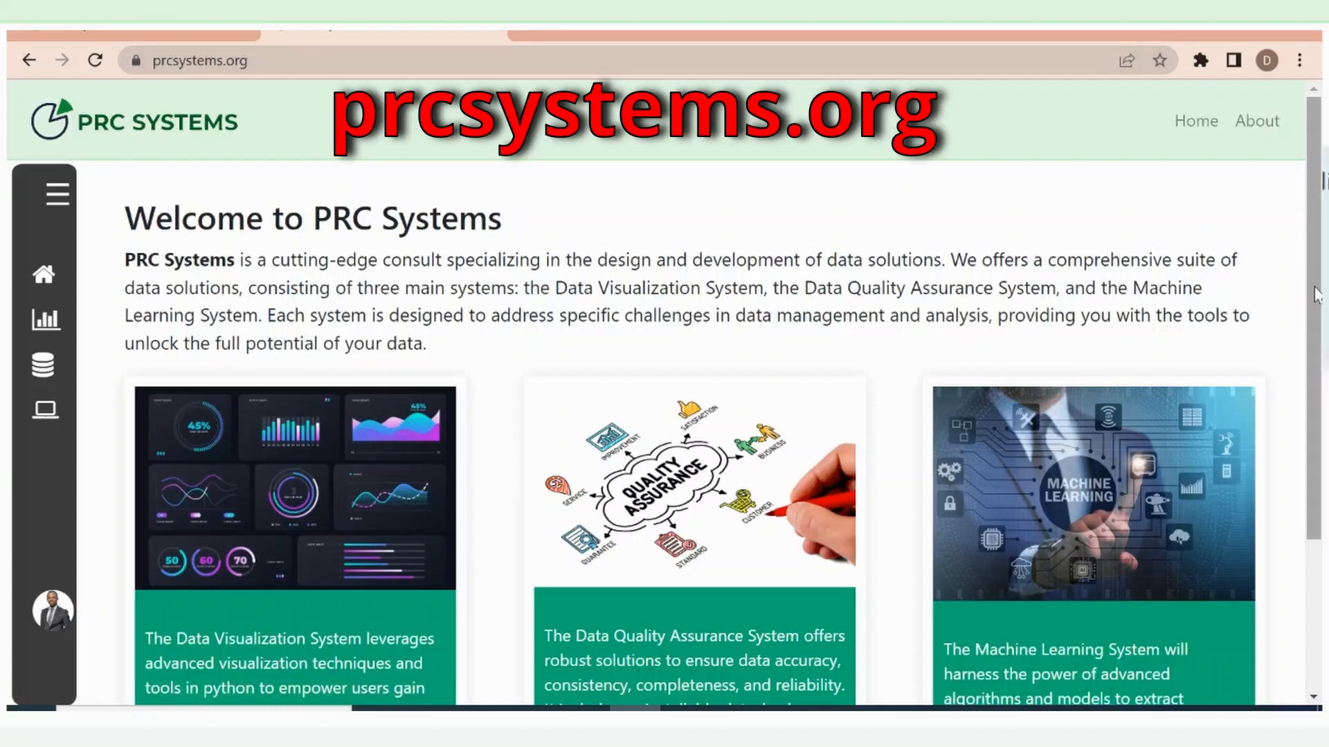
- Go to the Data Visualization System from the home page, then expand its introduction text and collapse it again
scroll(1316, 295, "down", 2)
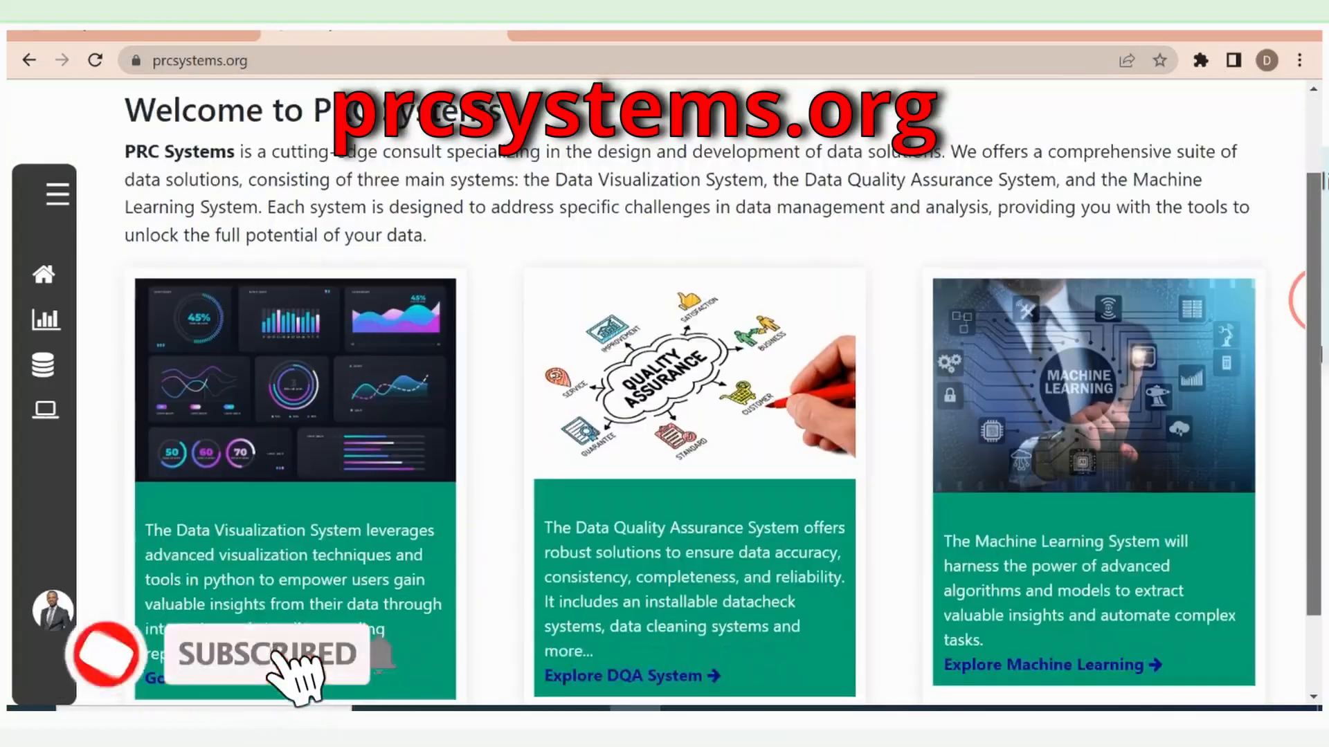
scroll(1315, 297, "up", 1)
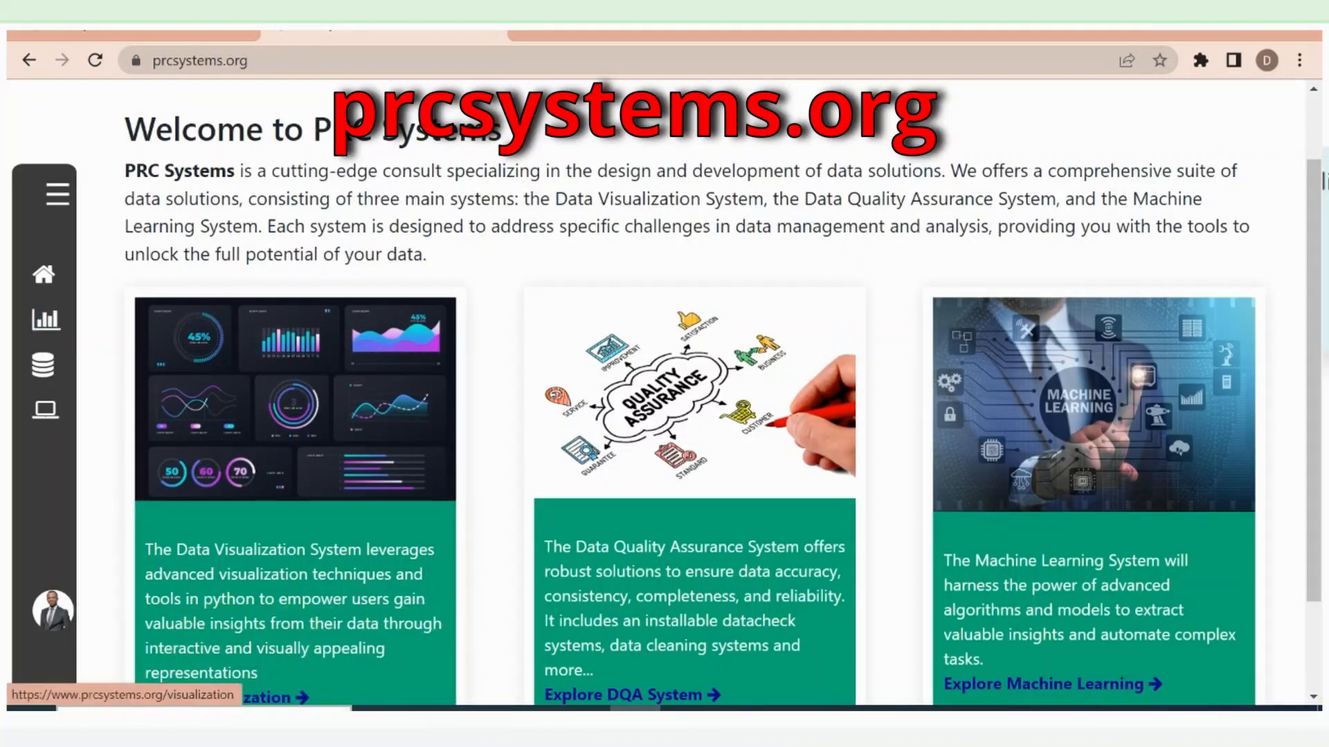
scroll(351, 576, "down", 1)
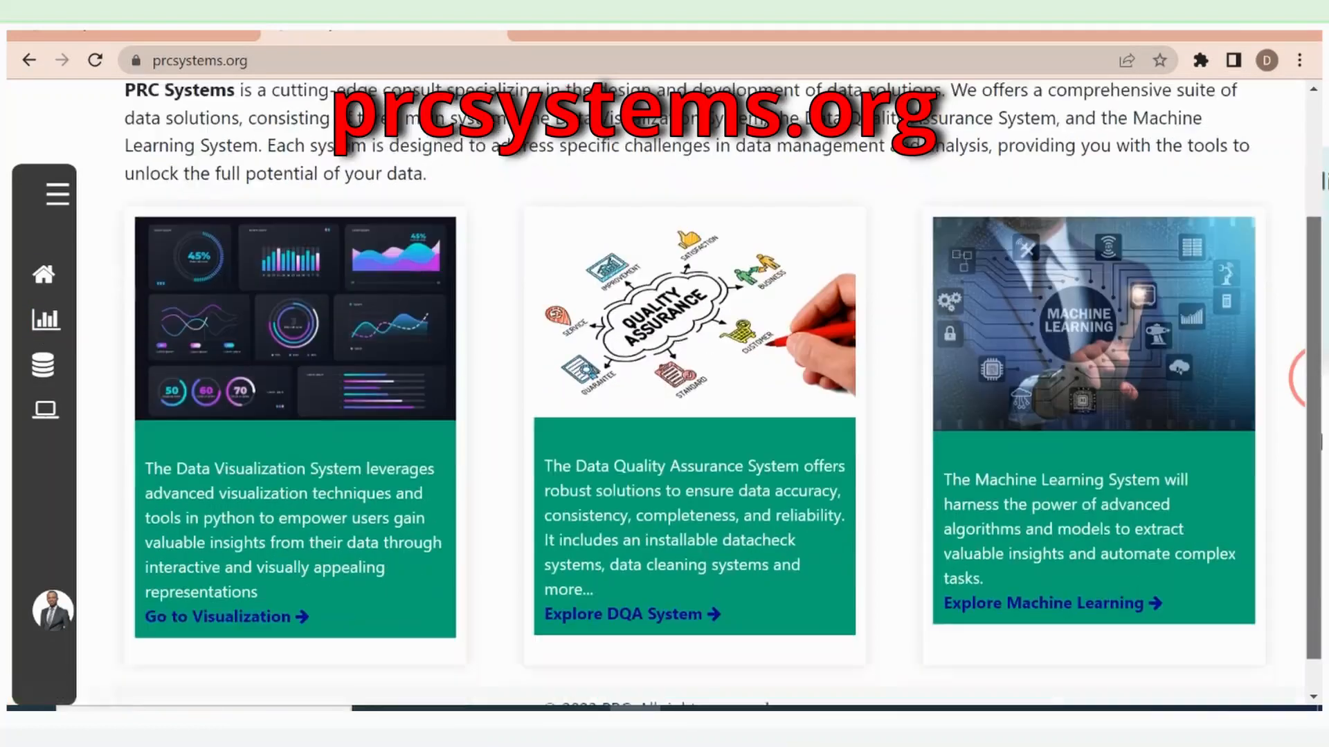
left_click(235, 623)
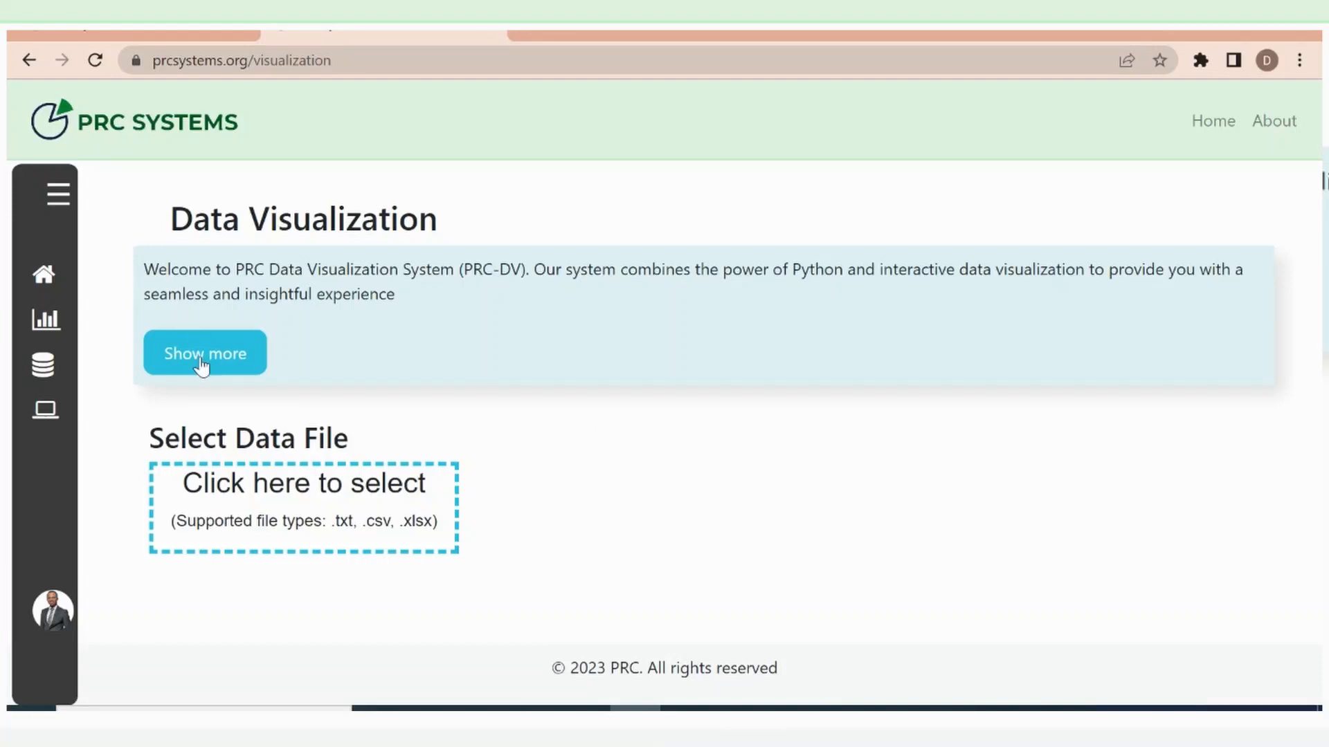
left_click(197, 358)
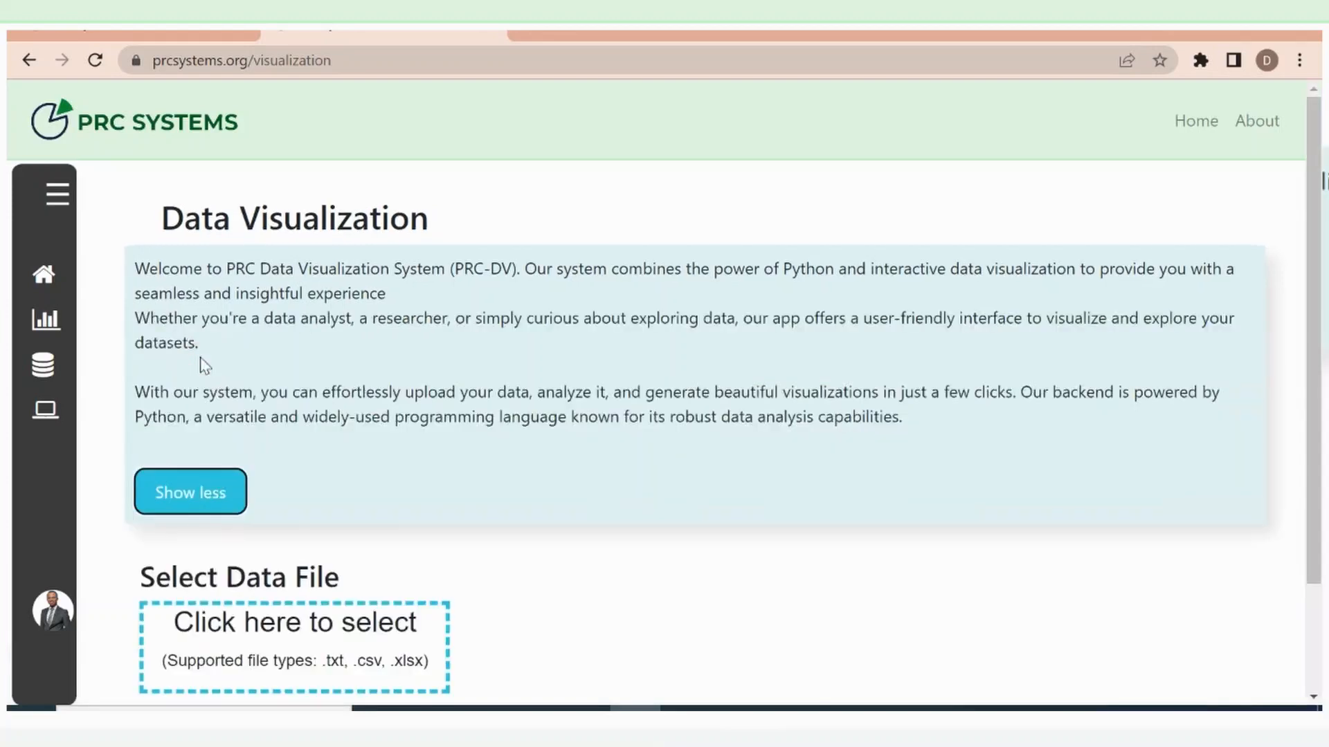
left_click(200, 506)
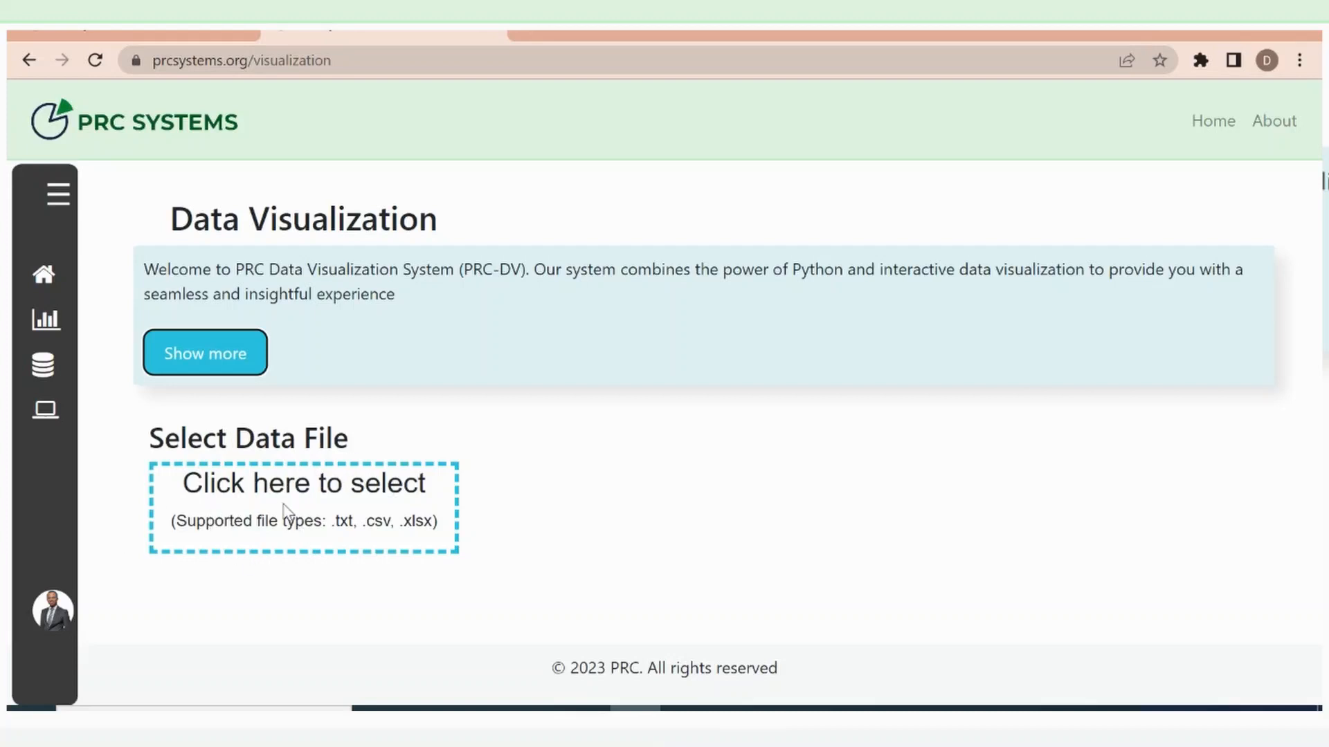
- Upload the Excel workbook Data.xlsx as the data file for visualization
left_click(278, 504)
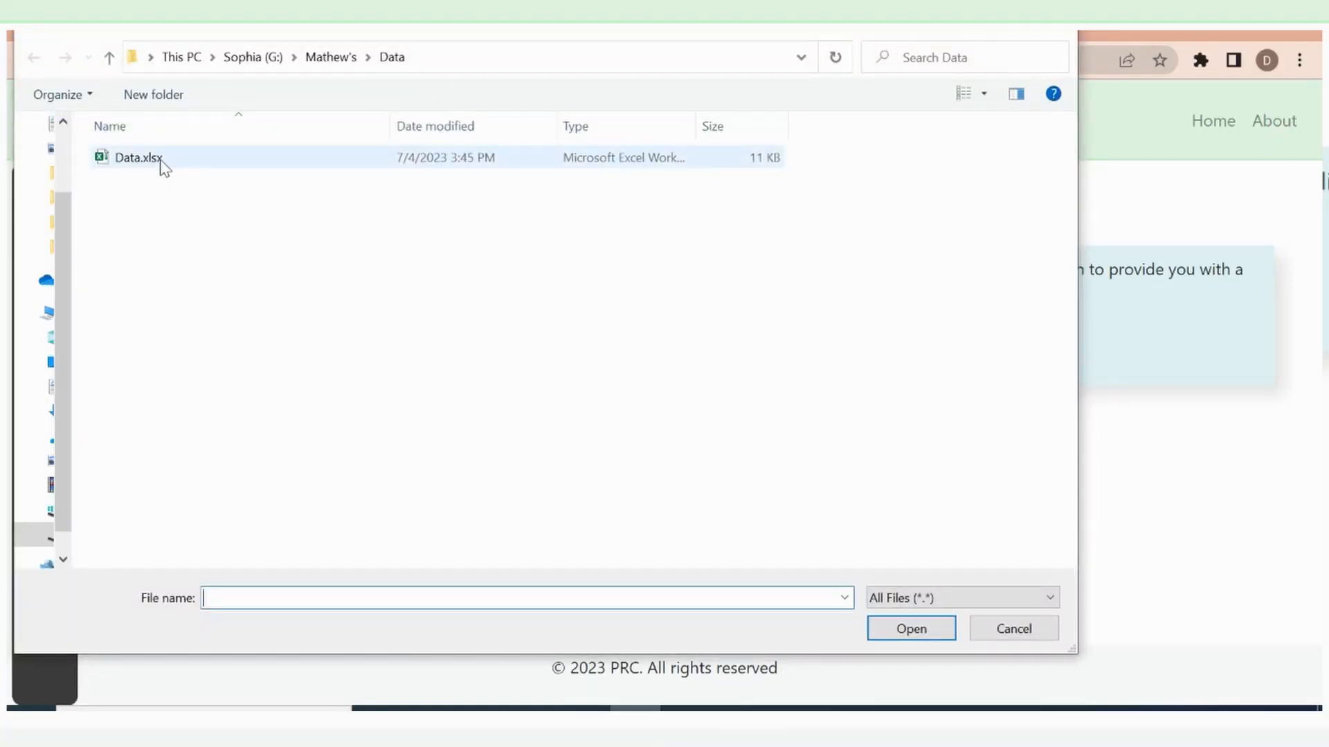
left_click(164, 166)
left_click(910, 628)
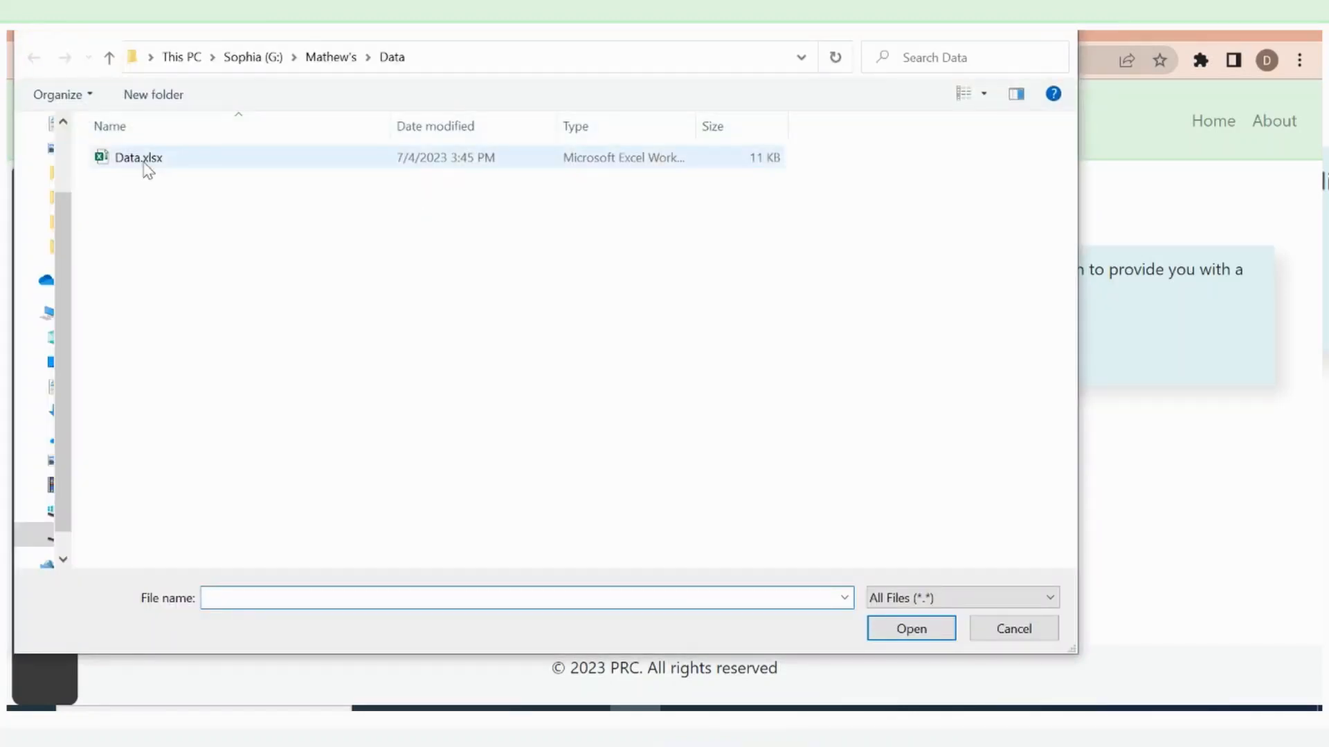
double_click(144, 165)
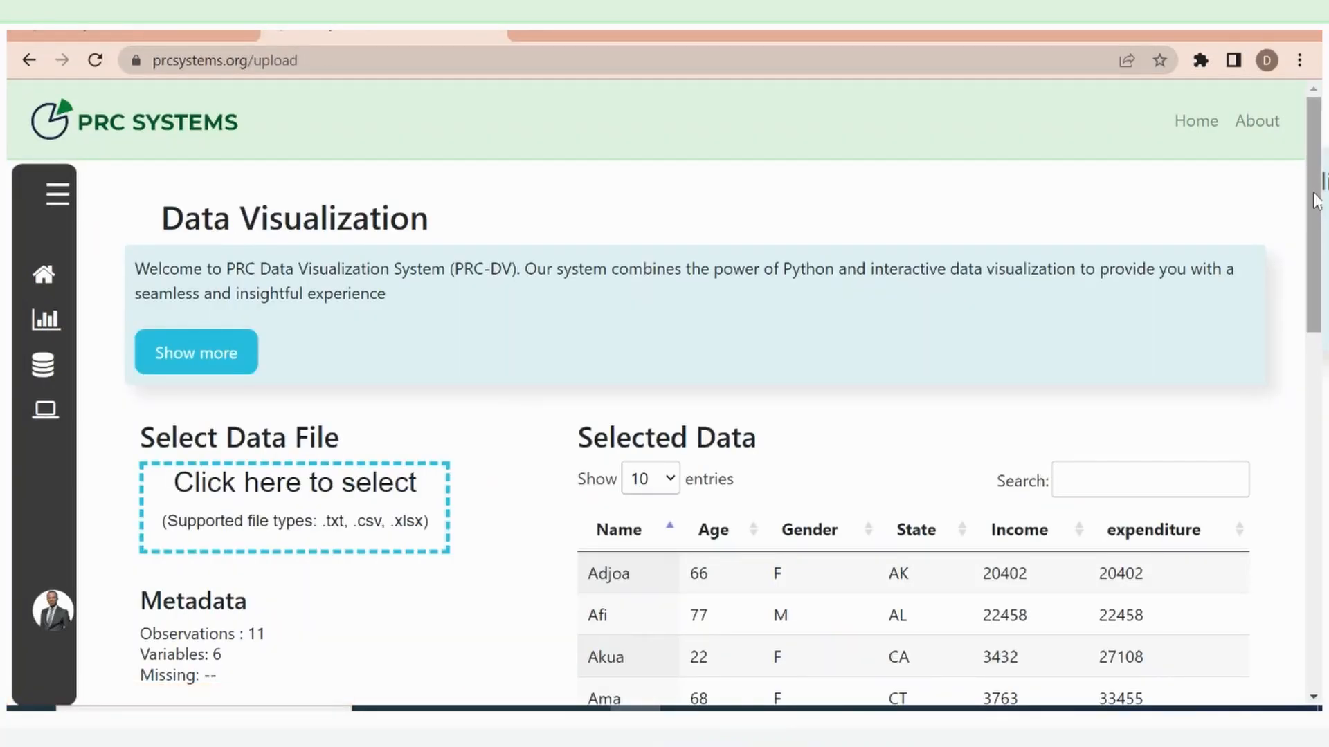
- Review the uploaded dataset's table and its metadata on observations, variables and missing values
scroll(1315, 201, "down", 4)
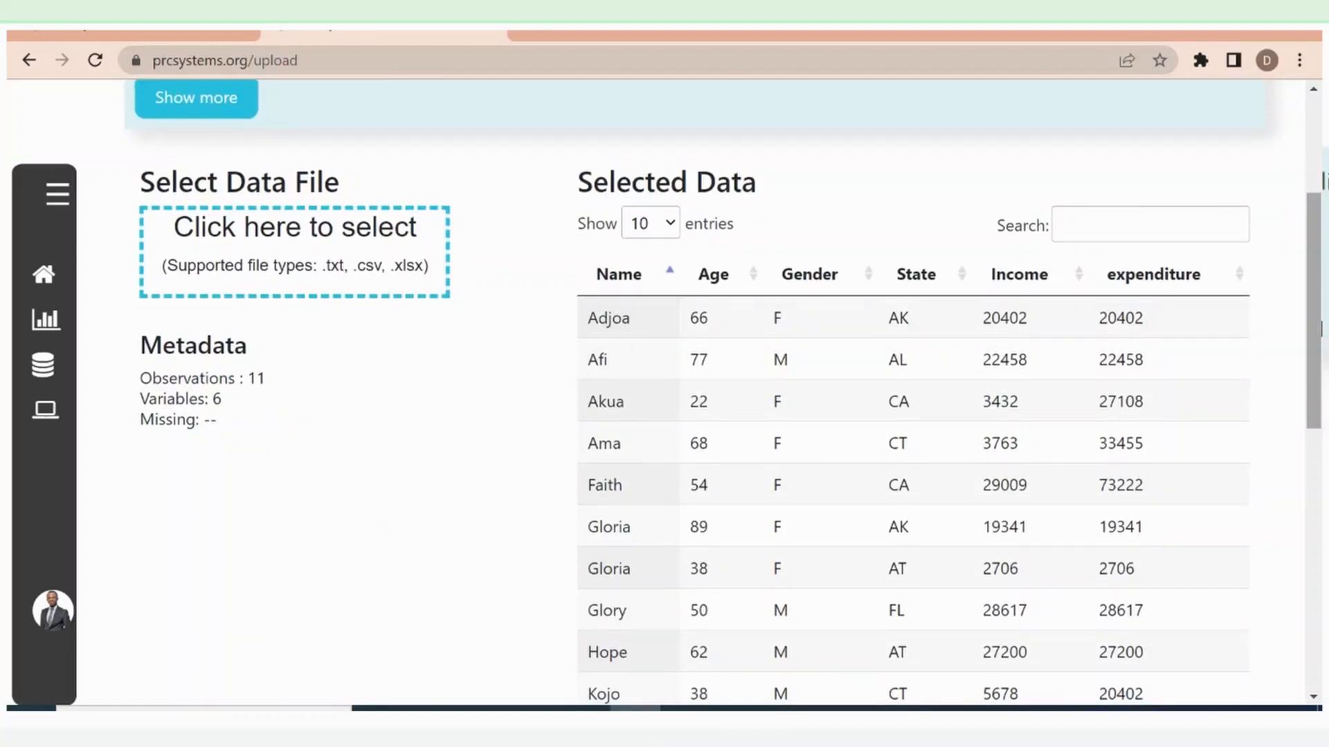
scroll(1308, 298, "down", 2)
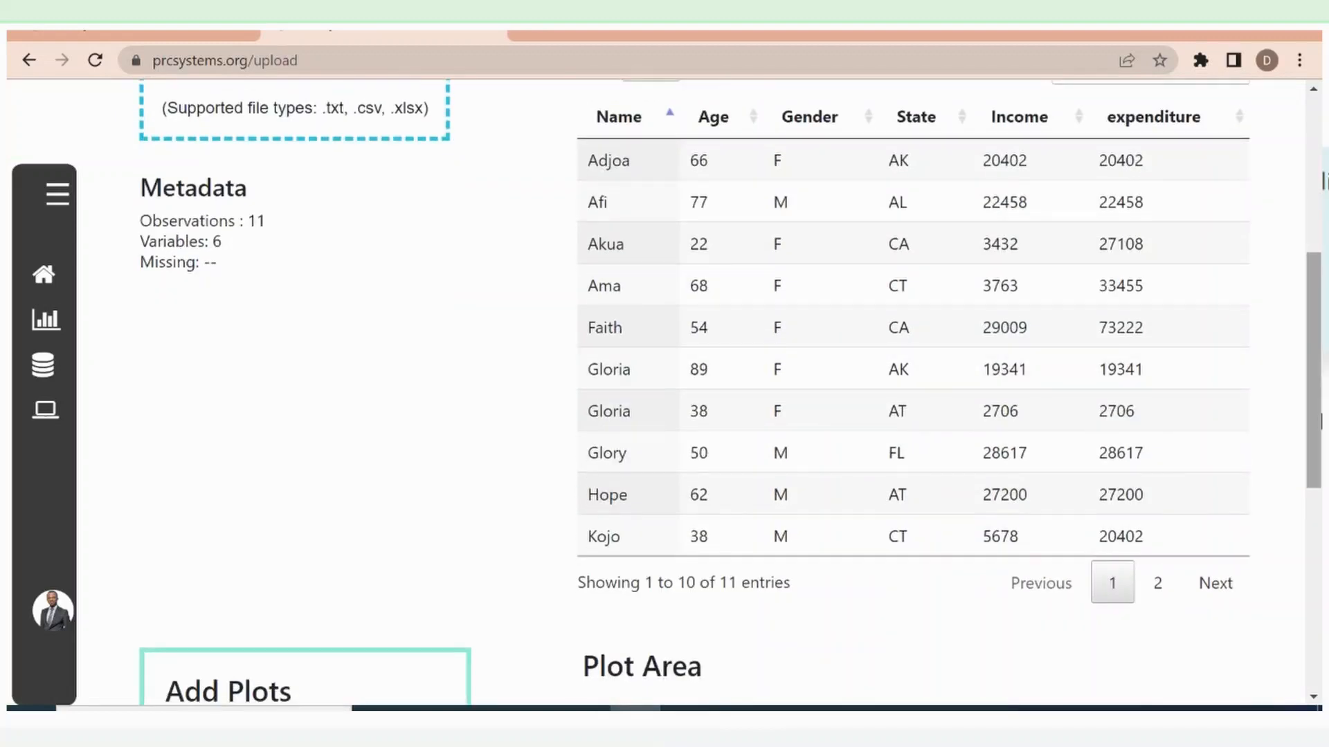
scroll(1315, 416, "up", 3)
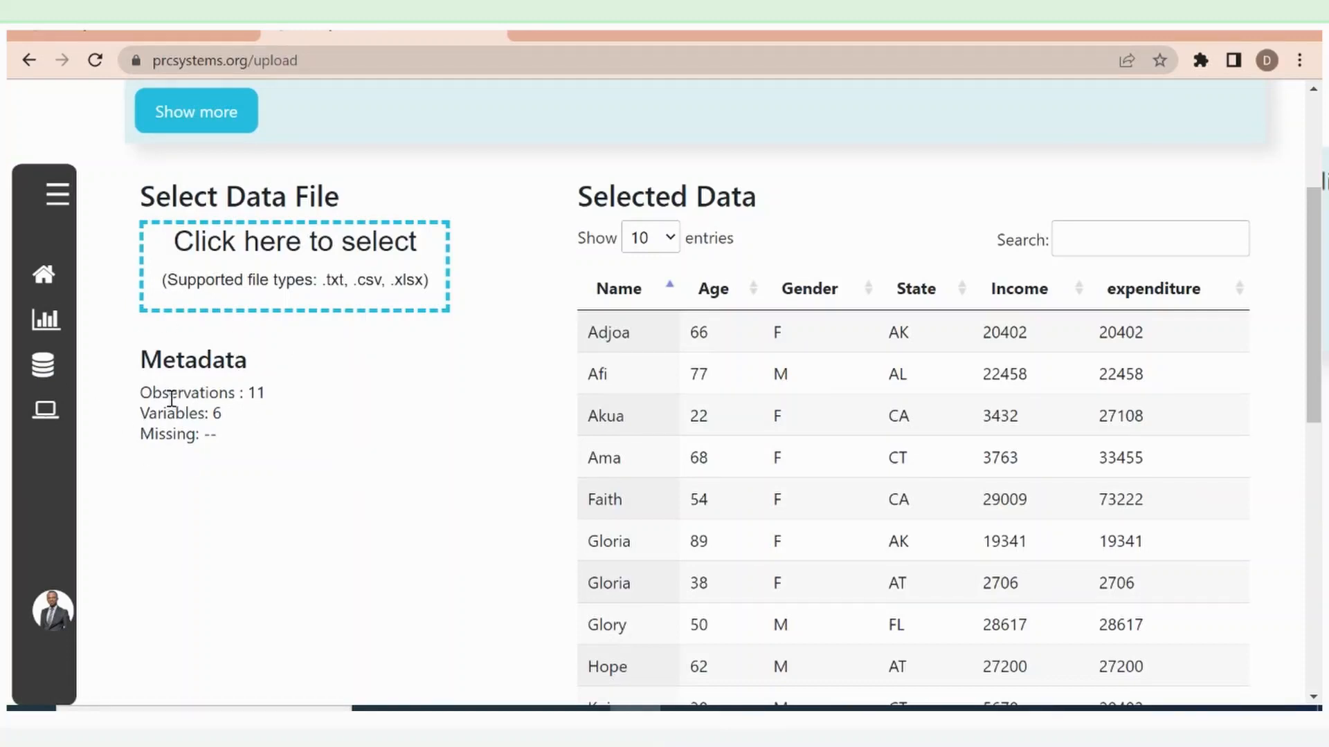
left_click_drag(240, 415, 167, 443)
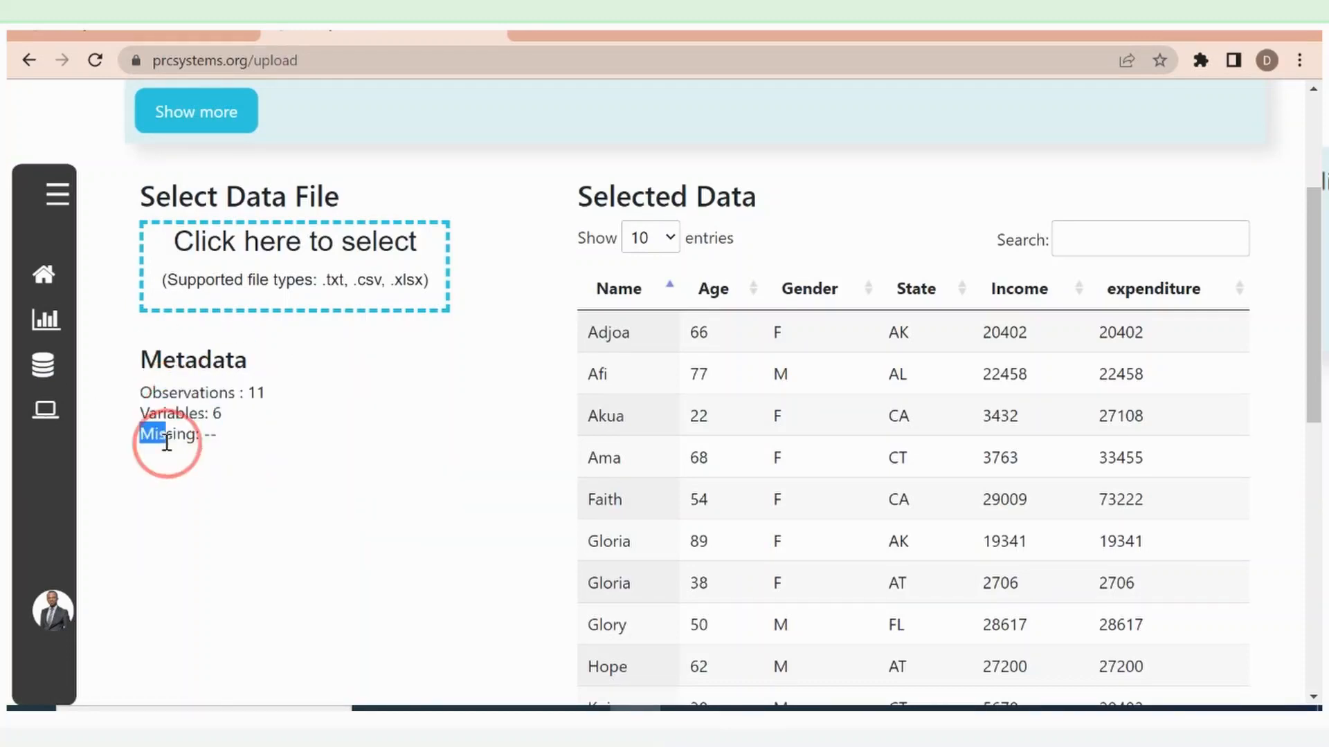
left_click(533, 272)
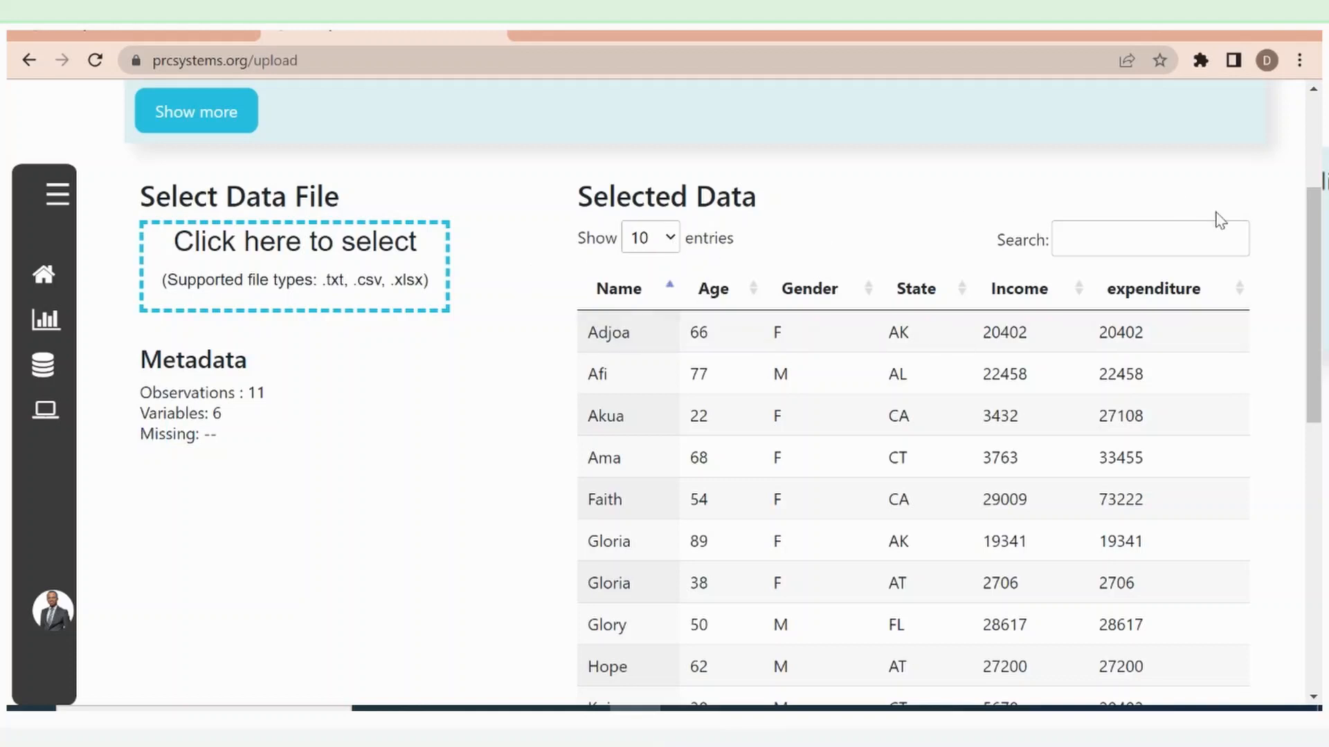
mouse_move(1314, 275)
left_mouse_down()
mouse_move(1314, 342)
mouse_move(1314, 289)
left_mouse_up()
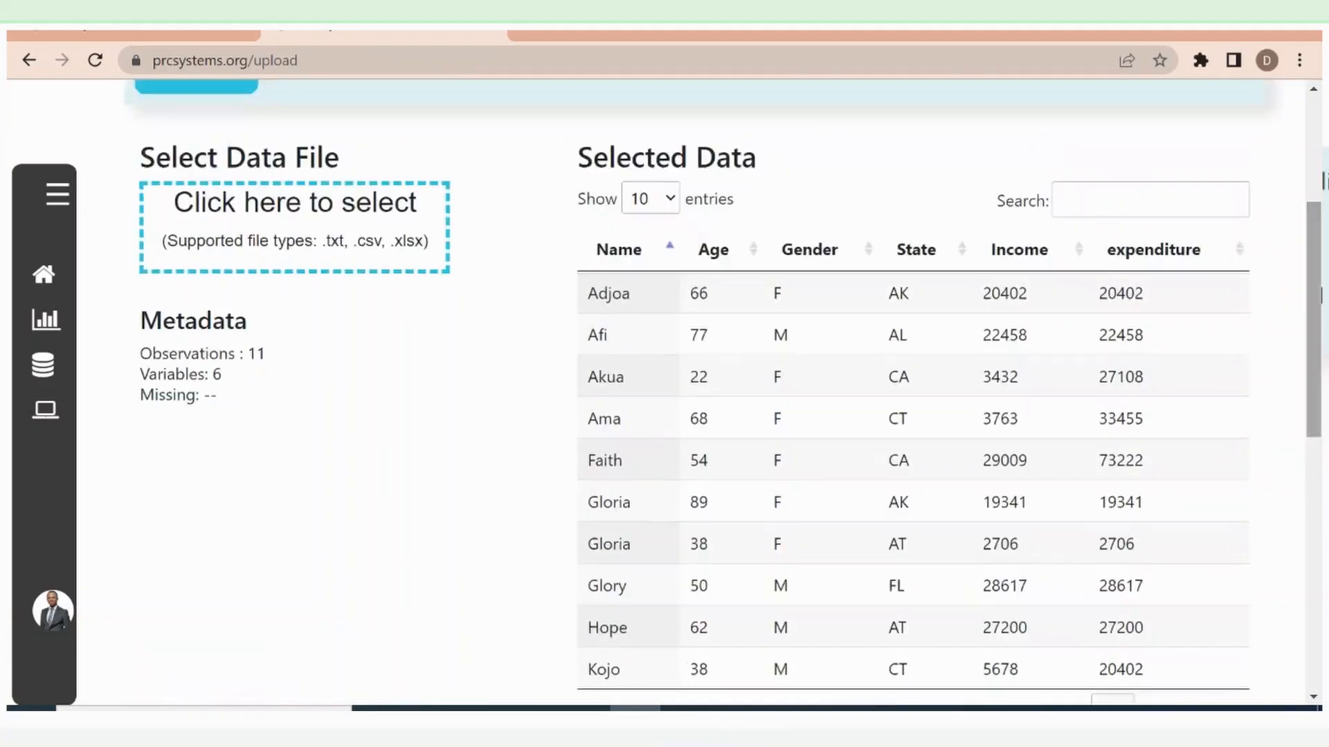
- Check the entries-per-page options and the page navigation of the Selected Data table
left_click(669, 200)
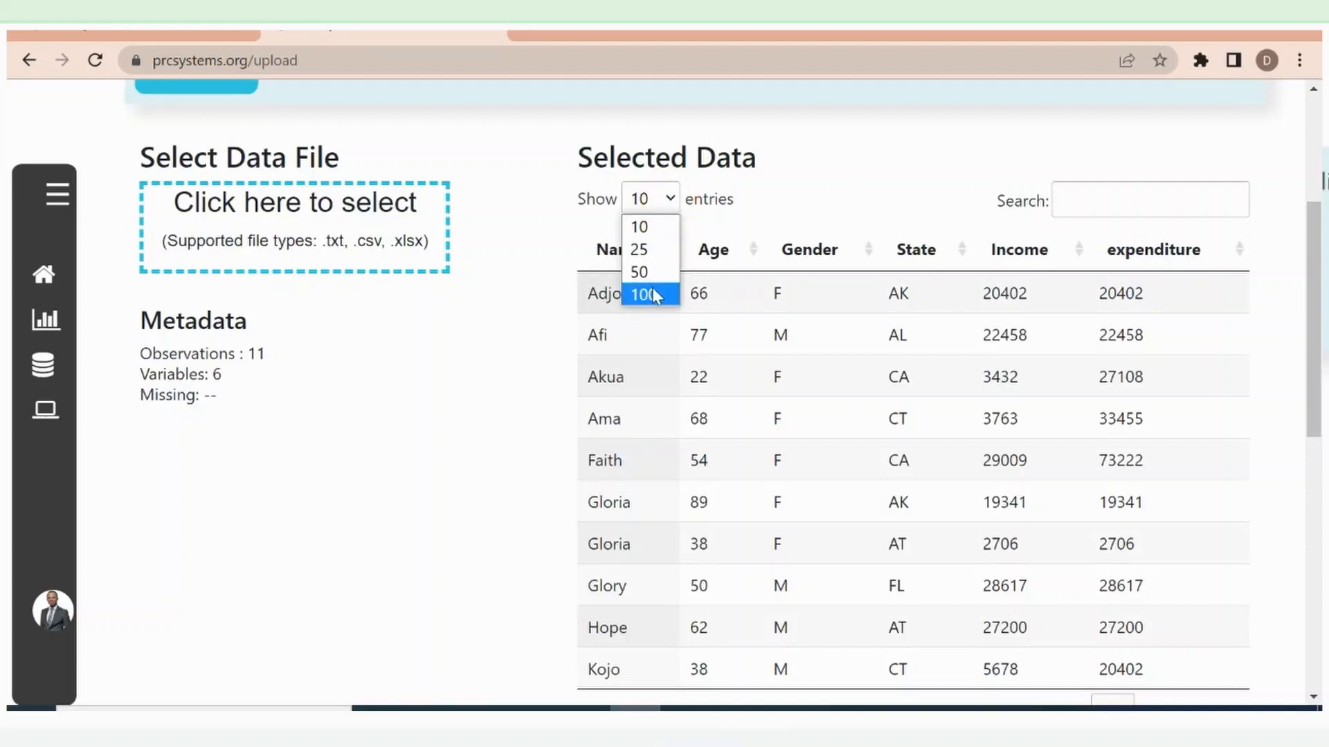
left_click(1311, 308)
left_click_drag(1312, 346, 1311, 463)
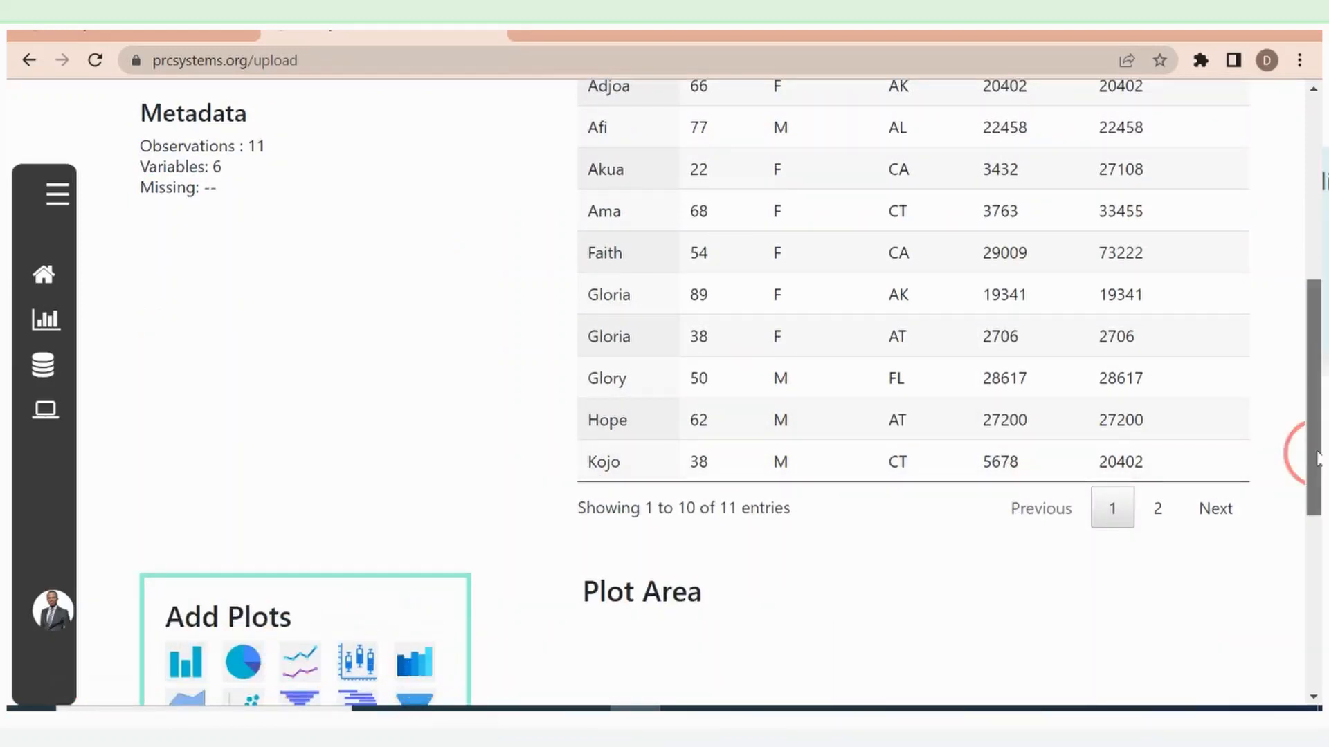
left_click_drag(1317, 450, 1315, 346)
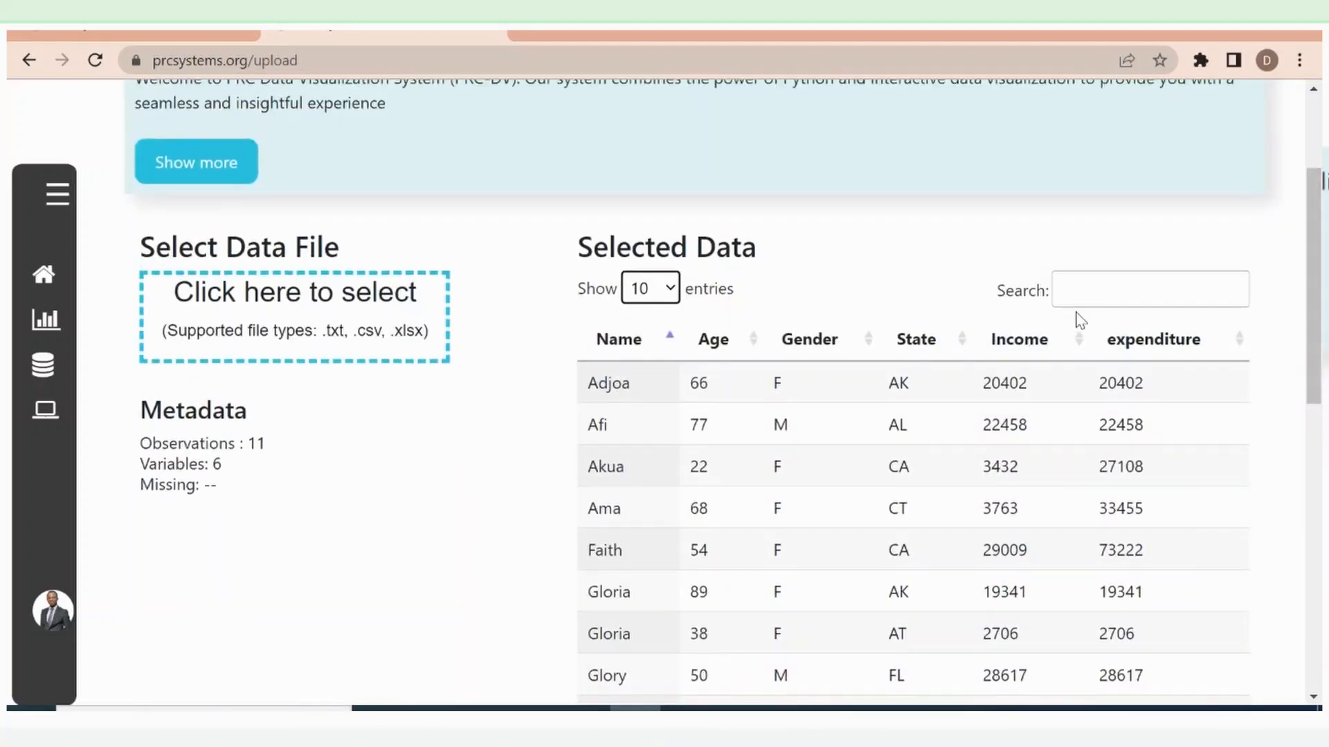
- Search the Selected Data table for "adj" and clear the search to restore all rows
left_click(1088, 296)
type("a")
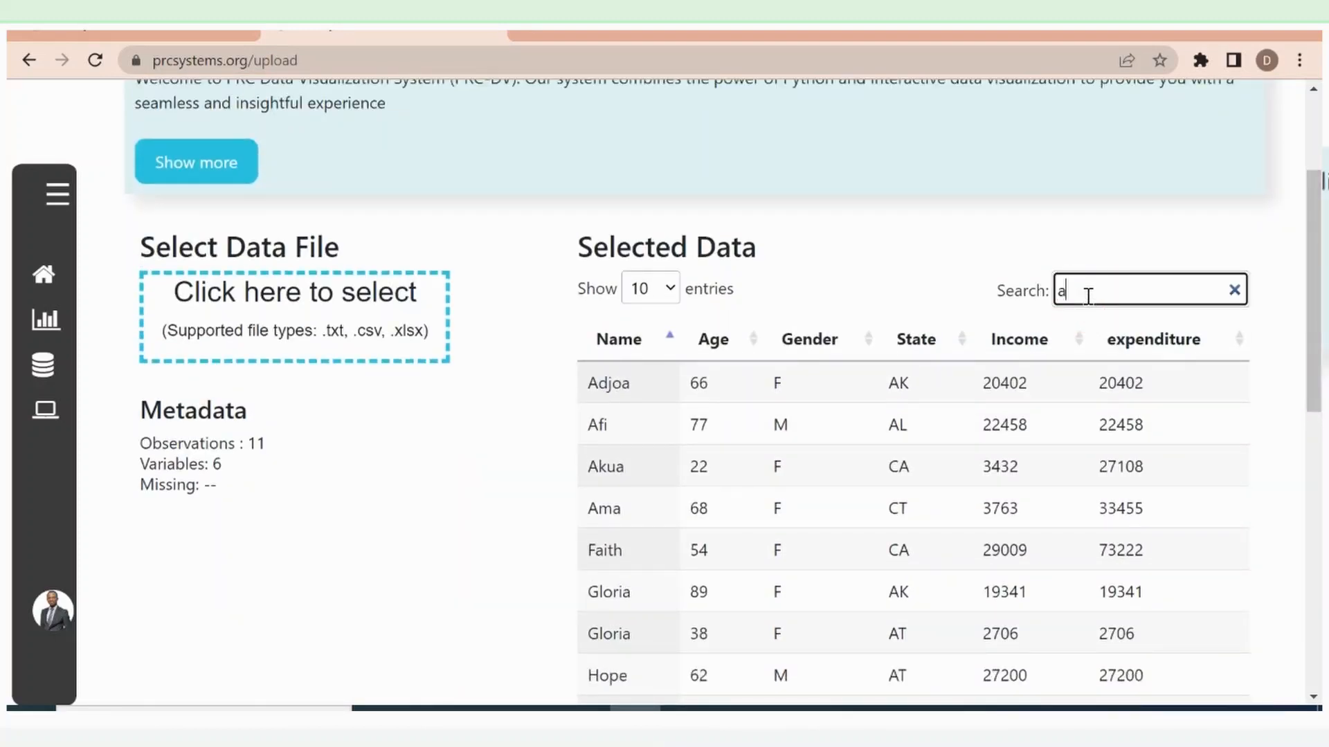
type("j")
key("BackSpace")
key("BackSpace")
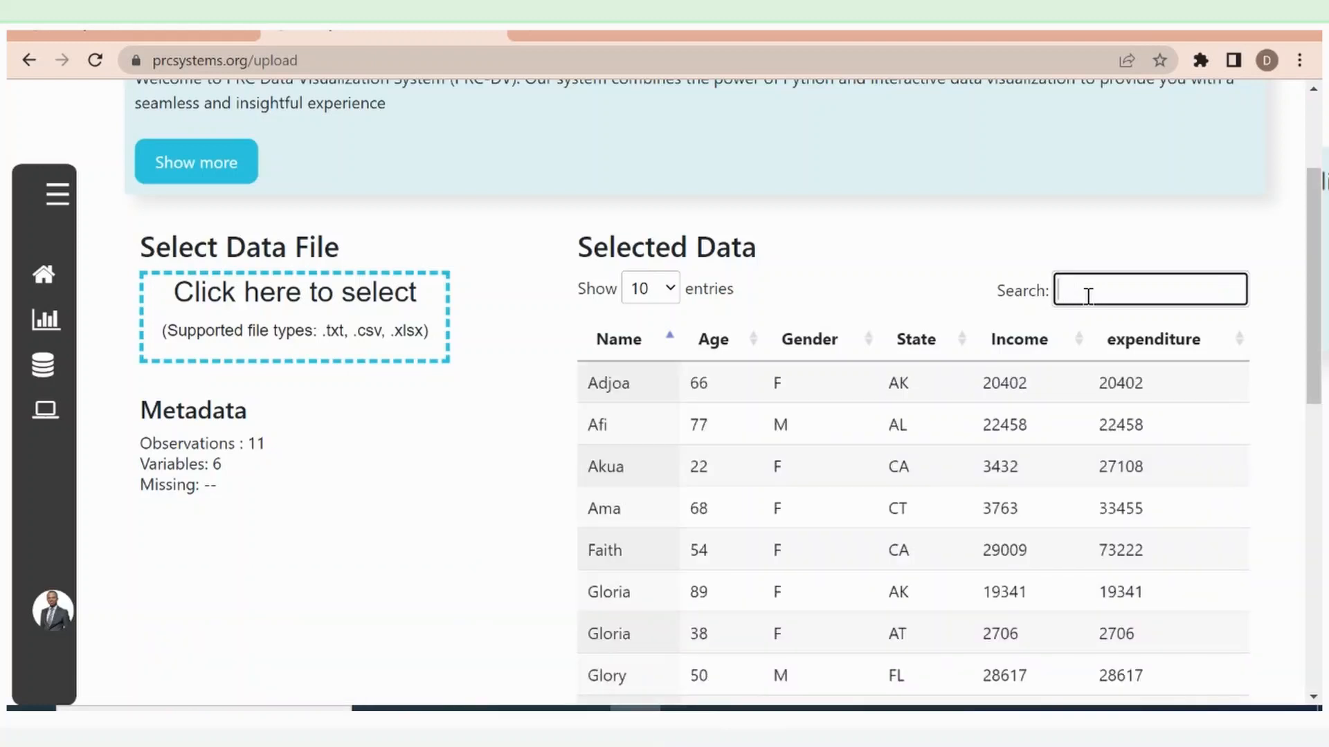
type("adj")
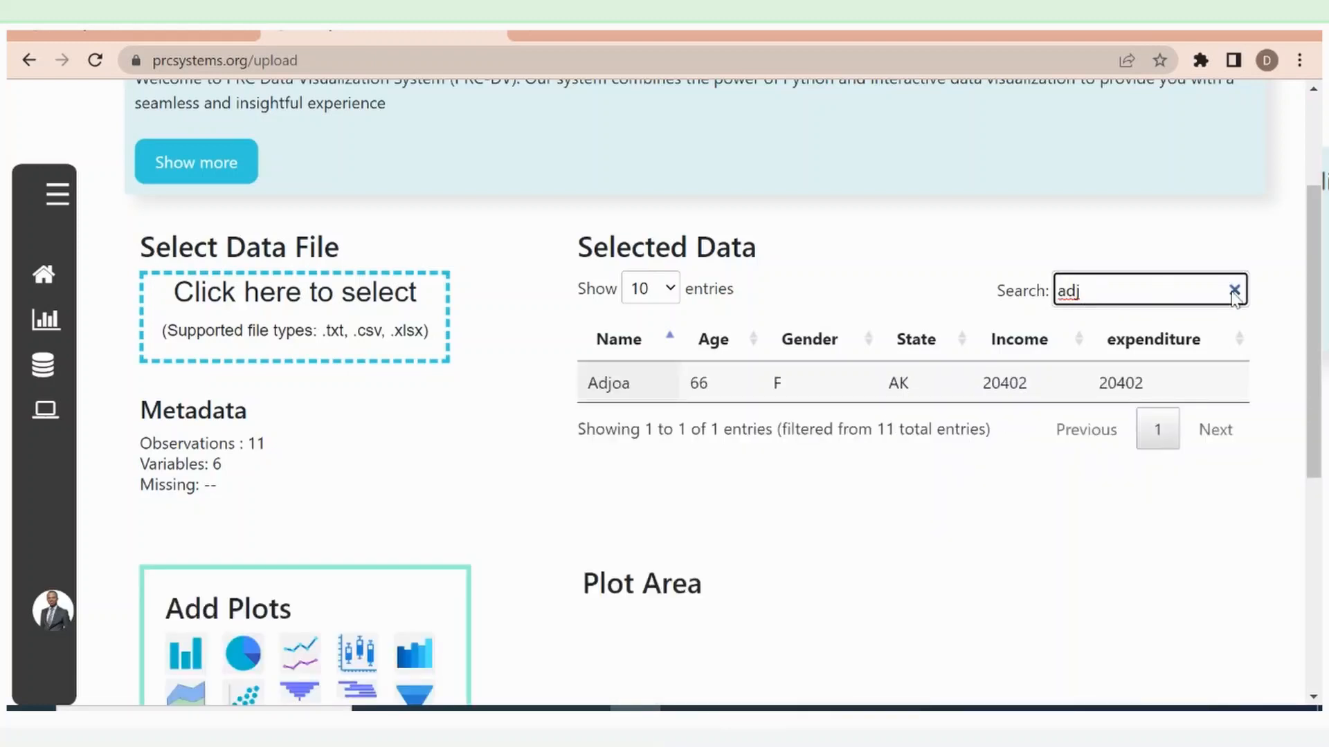
left_click(1236, 291)
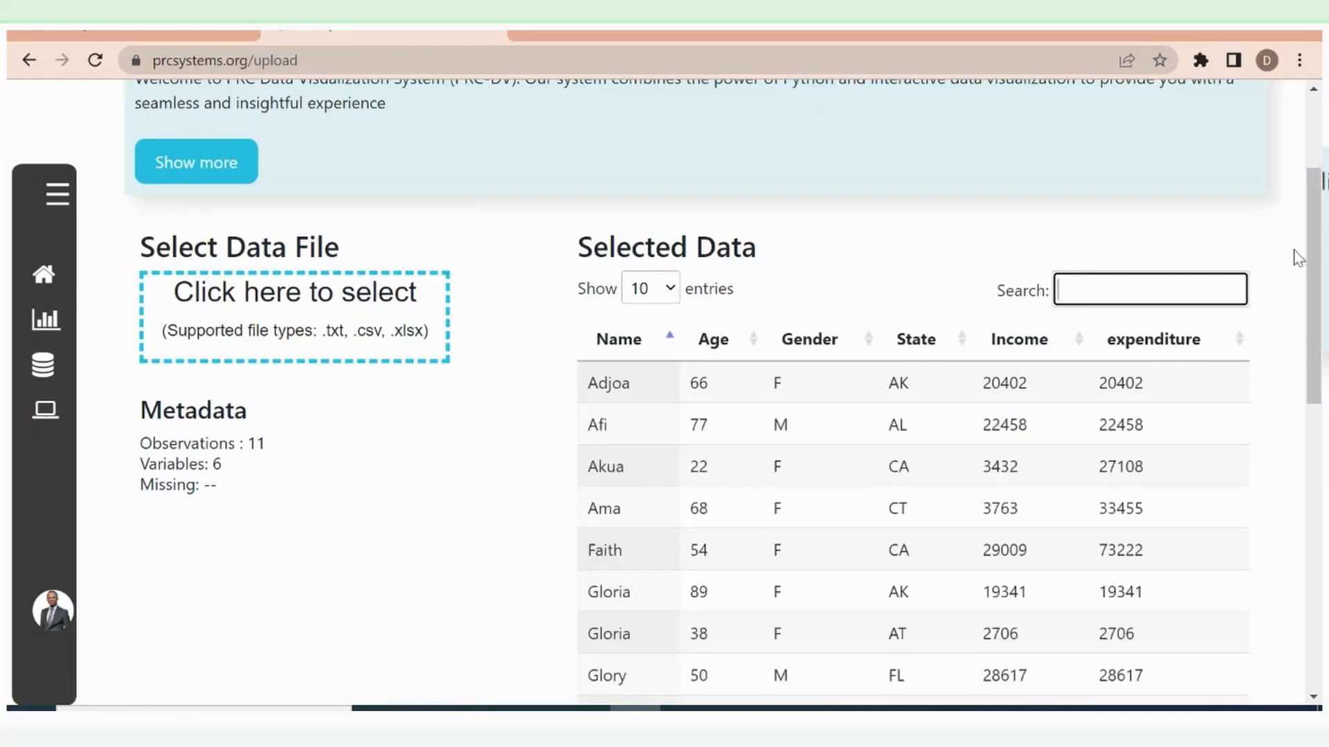
- Choose the bar plot among the available plot types to open its parameters
left_click_drag(1314, 287, 1314, 546)
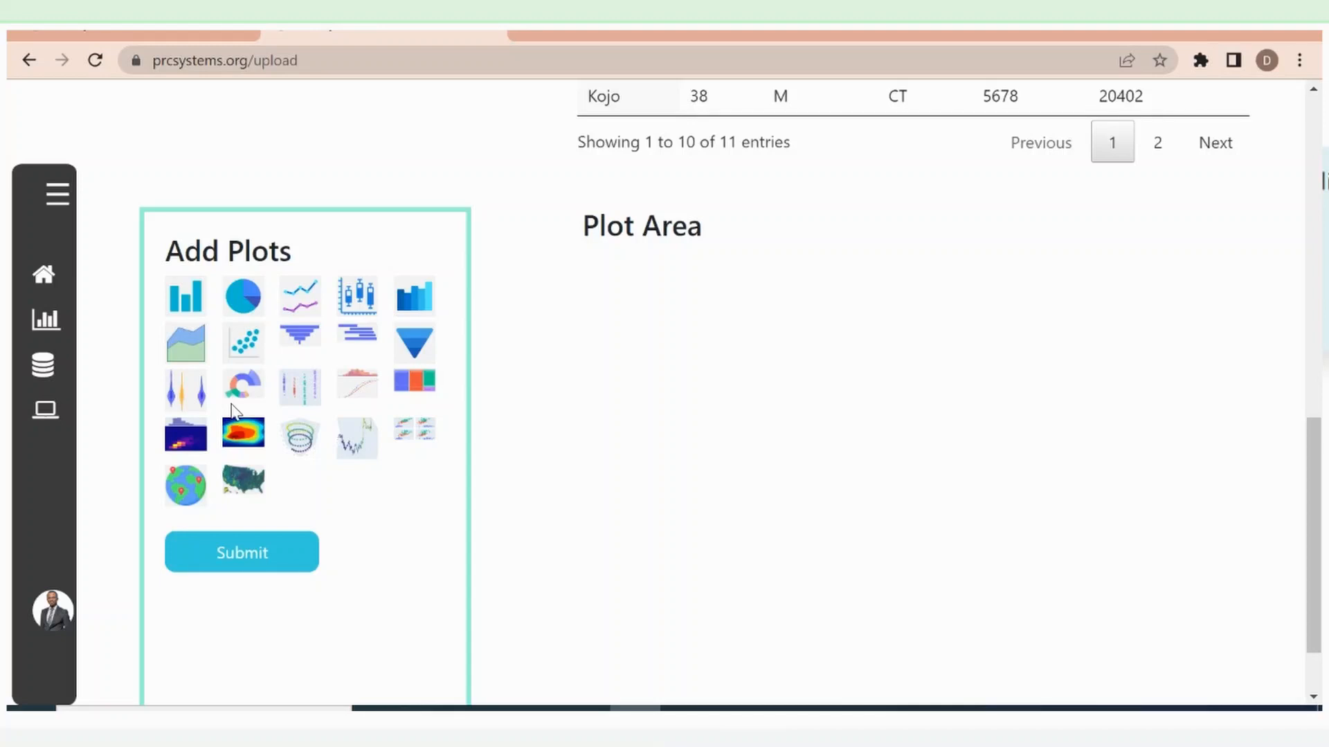
scroll(244, 288, "up", 2)
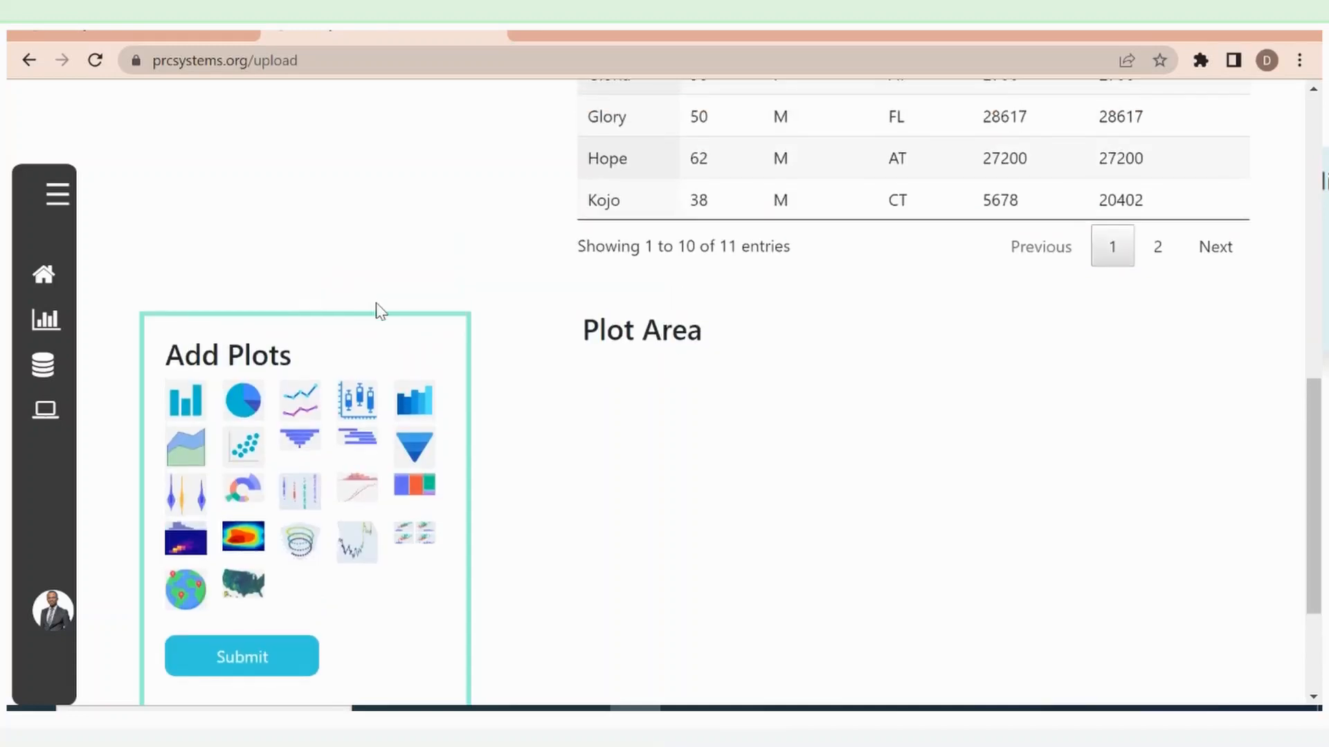
left_click_drag(1313, 407, 1314, 431)
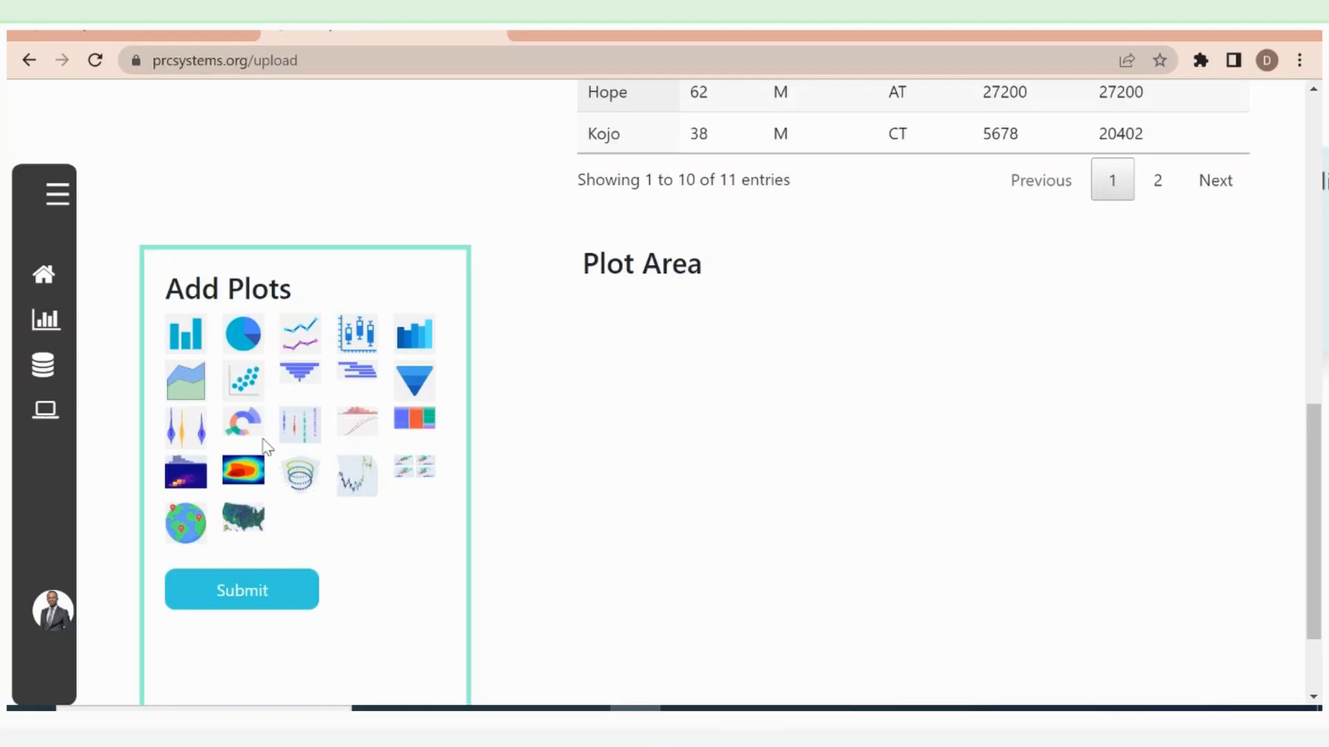
left_click(186, 334)
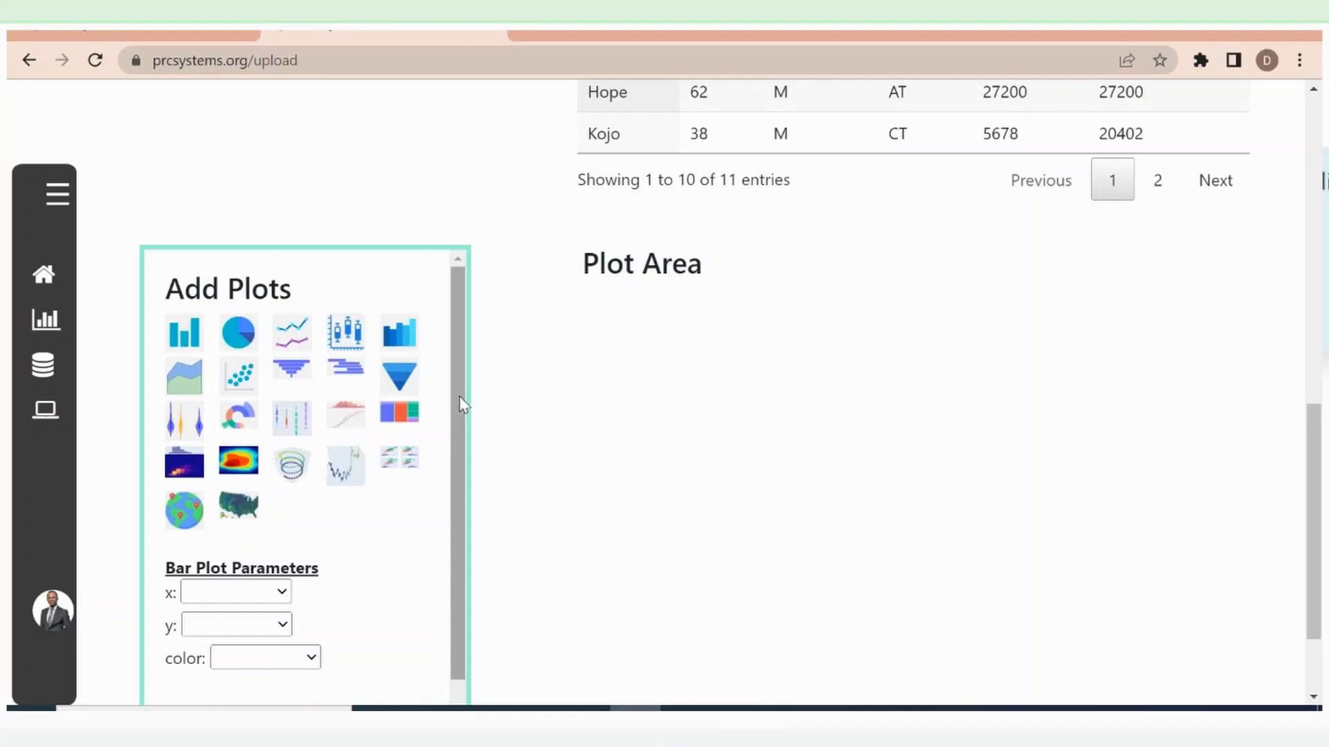
- Set the bar plot's x parameter to State after reviewing the columns of the Selected Data table
left_click_drag(454, 475, 454, 527)
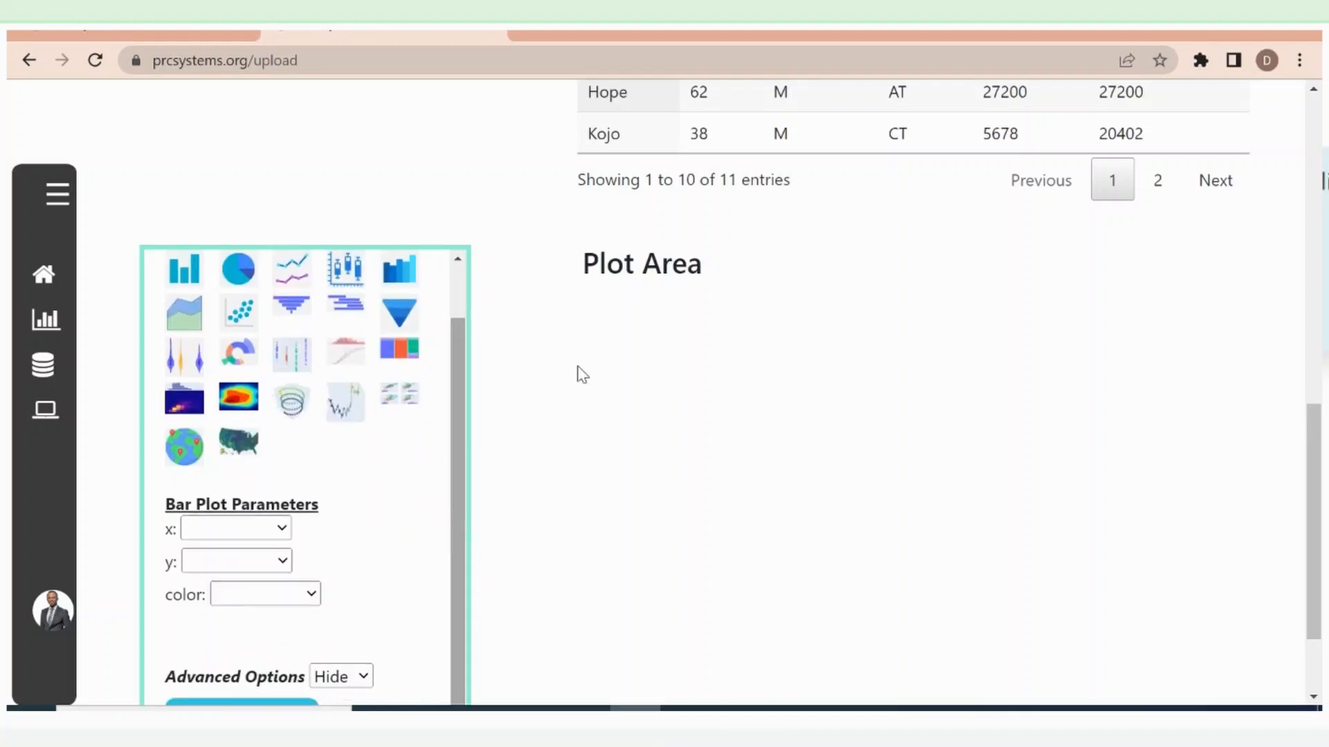
left_click_drag(1313, 453, 1311, 277)
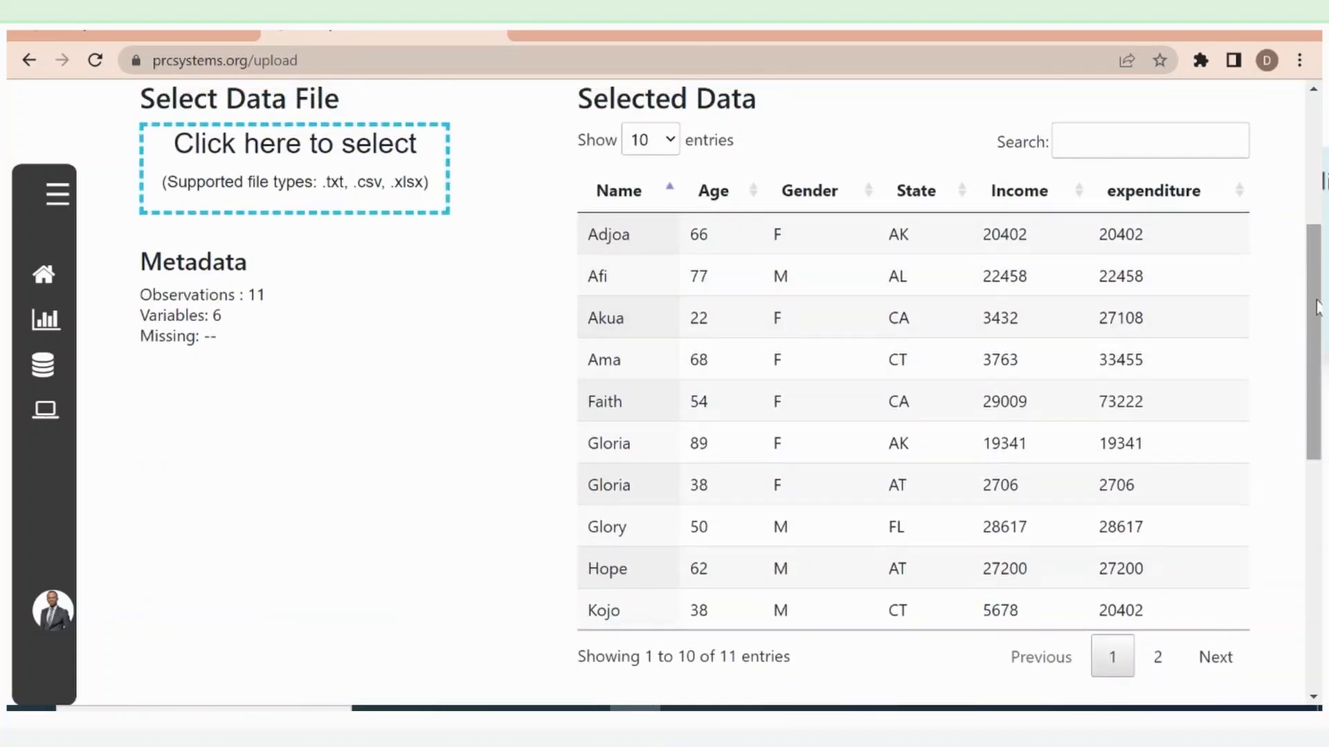
scroll(1317, 308, "down", 9)
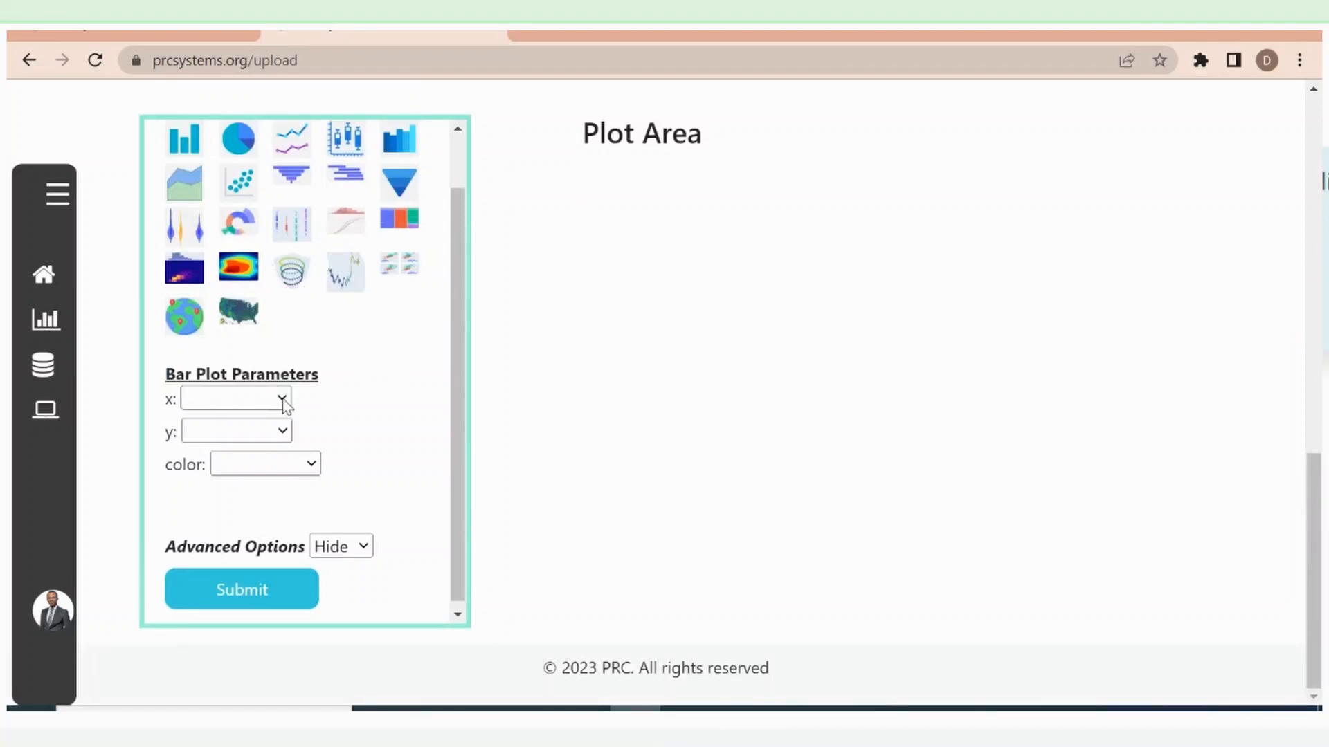
left_click(282, 400)
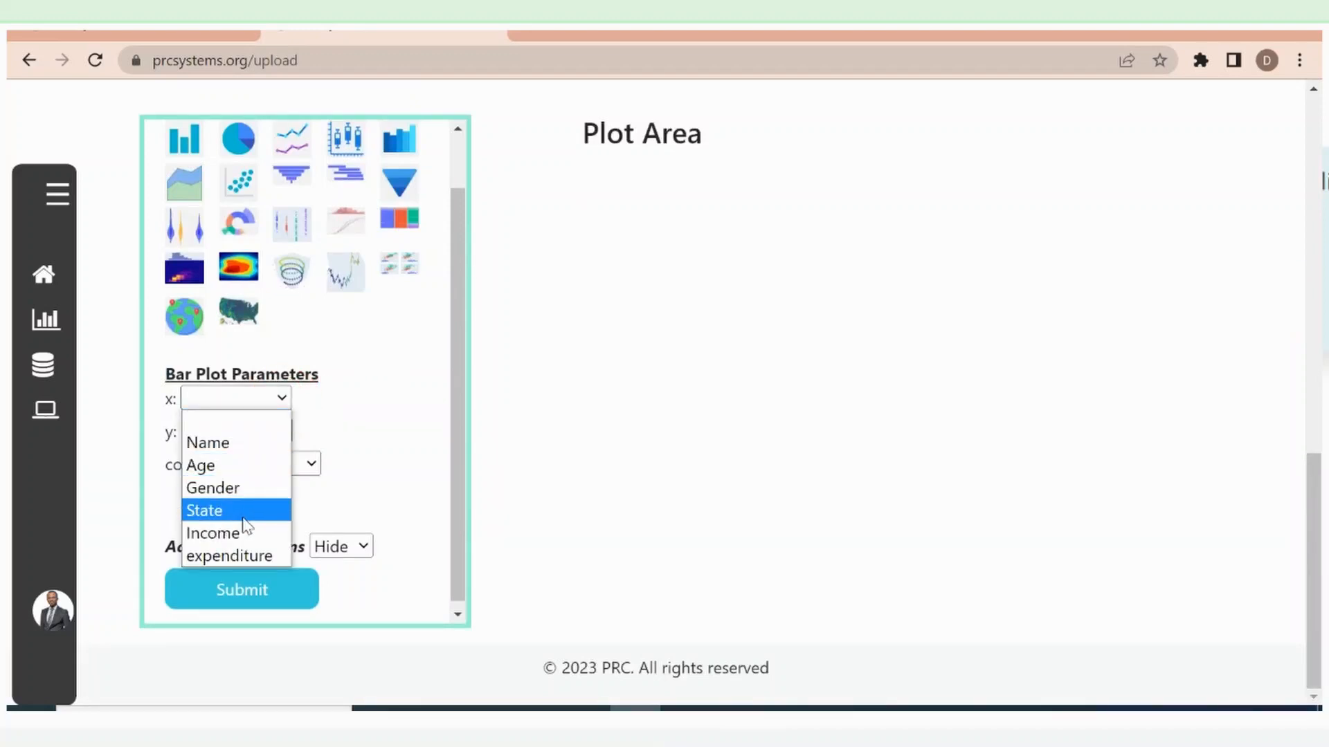
left_click(220, 511)
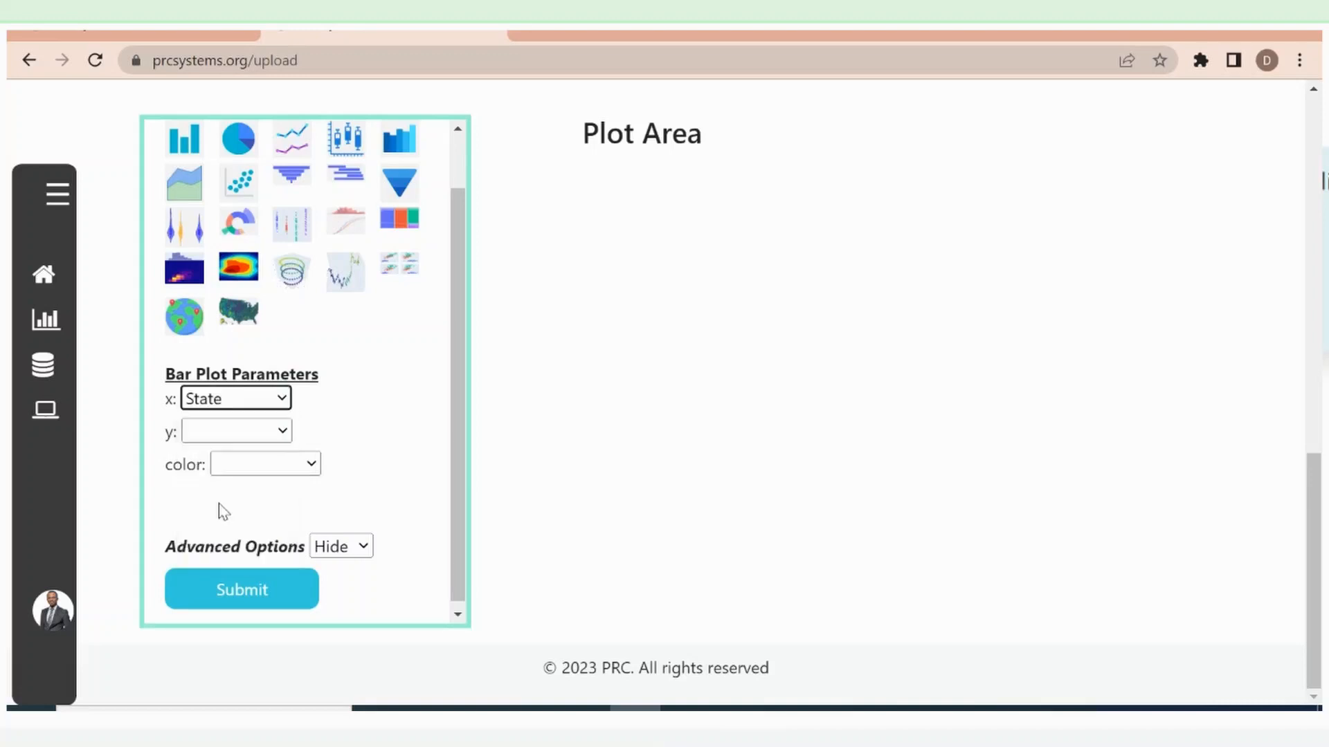
- Set the bar plot's x parameter to Income and its y parameter to State, consulting the data table for the columns
left_click(280, 399)
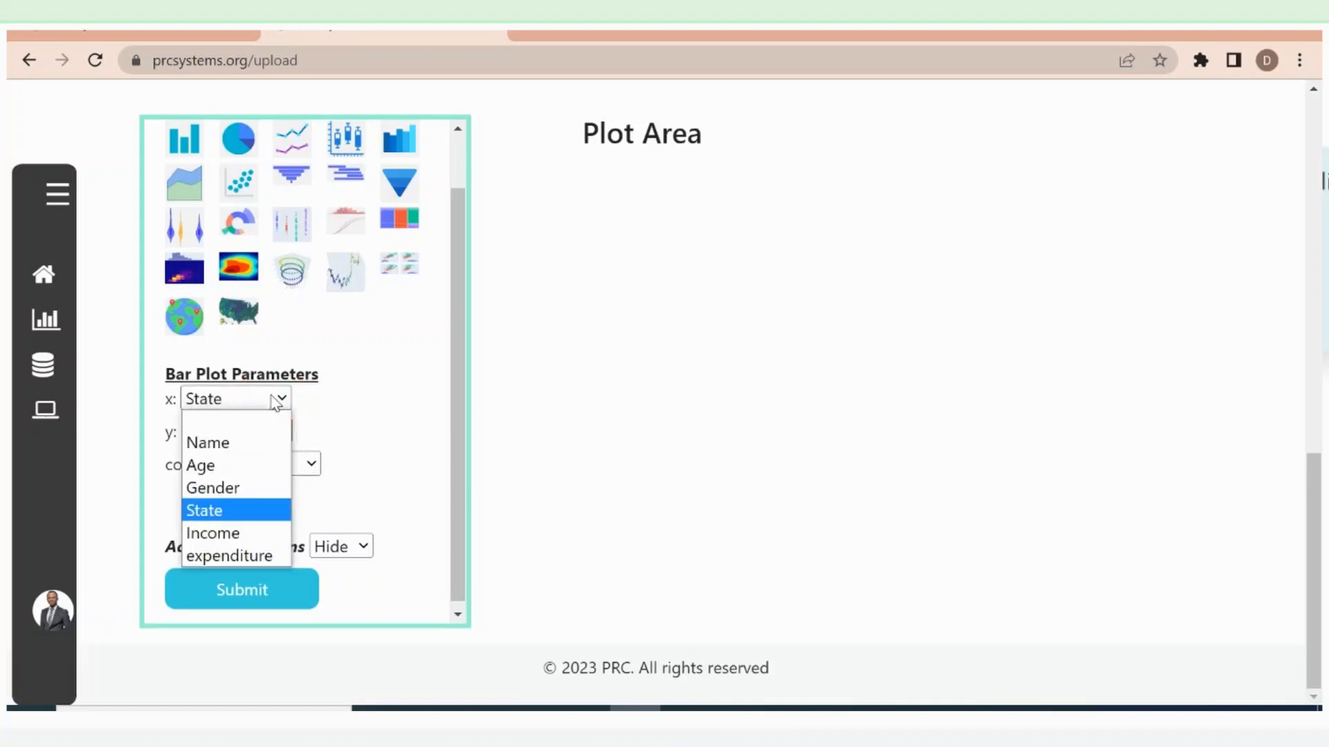
left_click(232, 533)
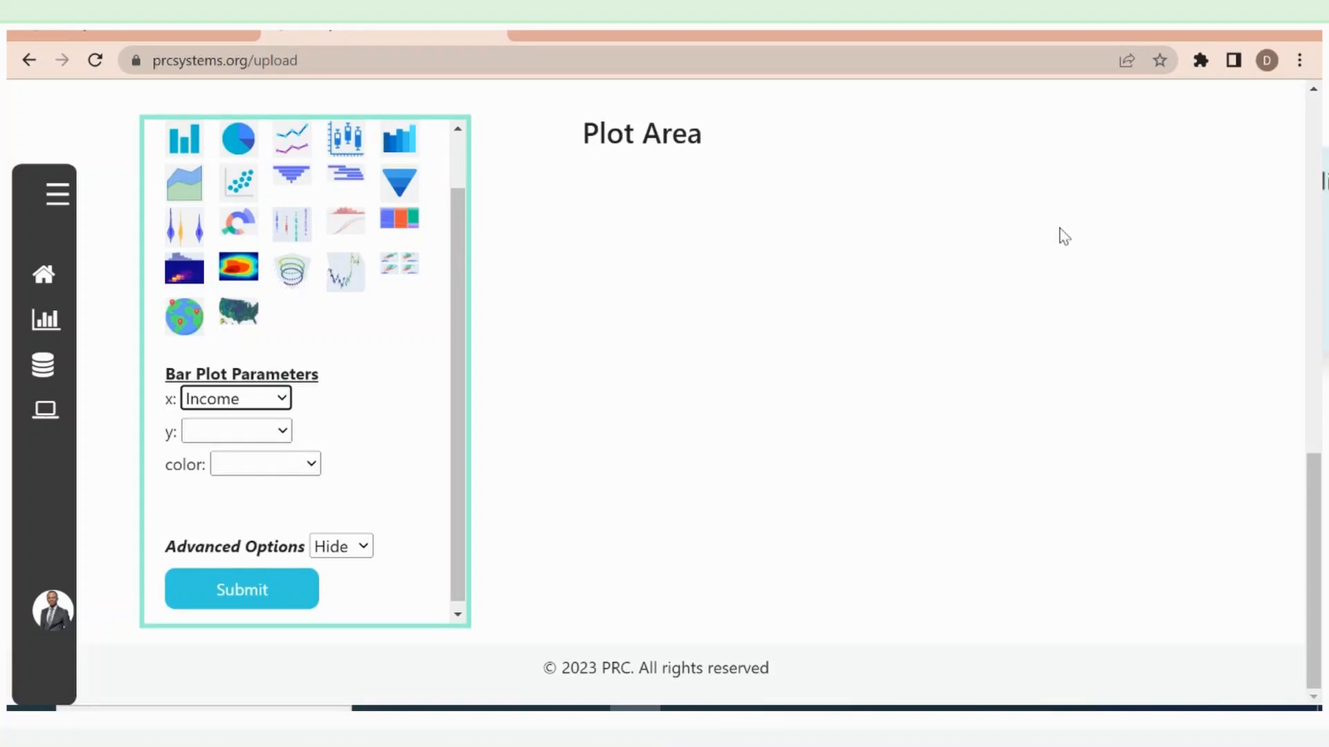
left_click_drag(1314, 499, 1301, 251)
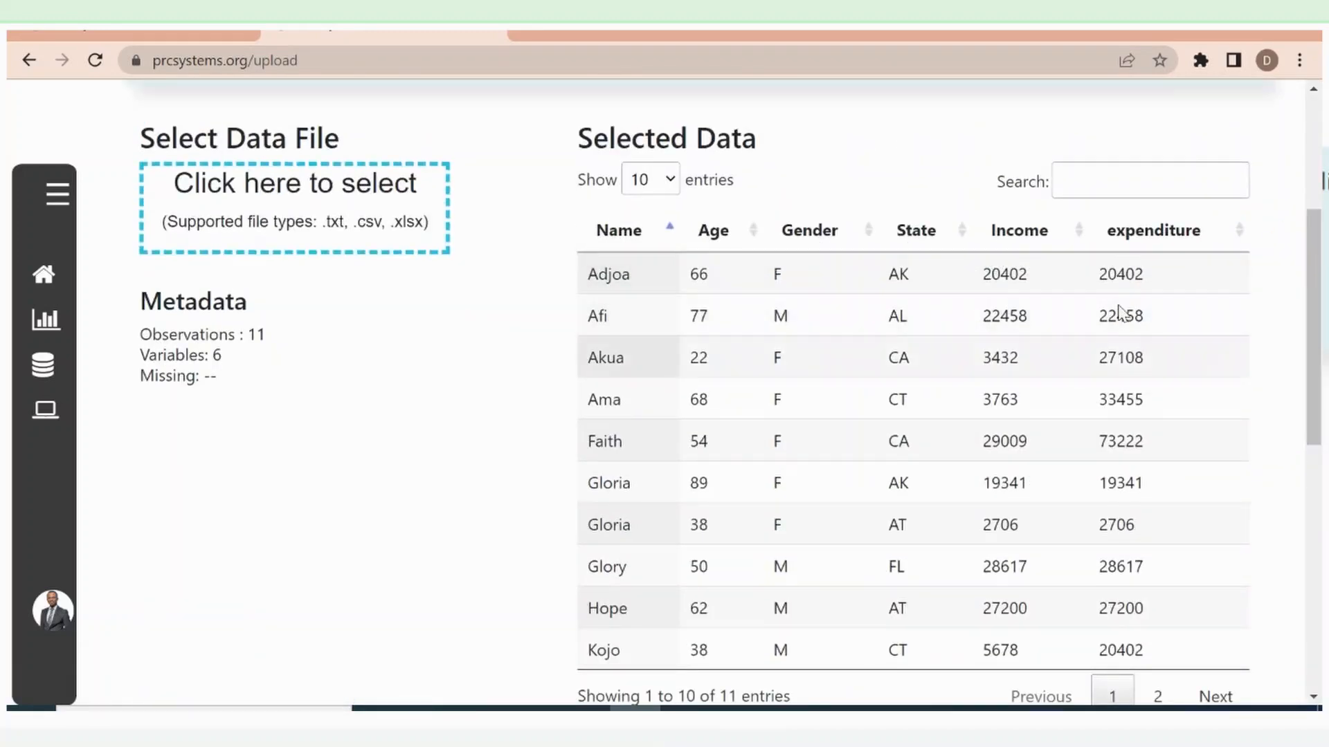
left_click_drag(1312, 261, 1320, 471)
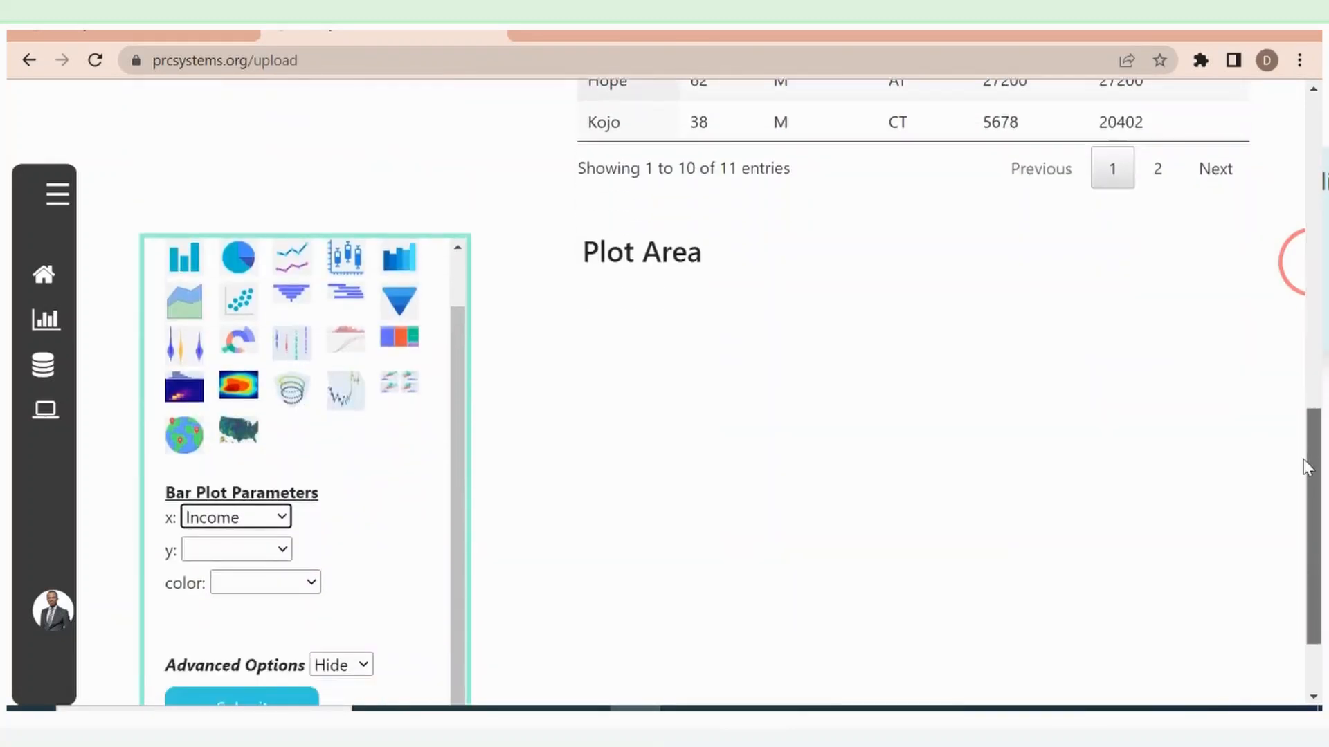
left_click(280, 547)
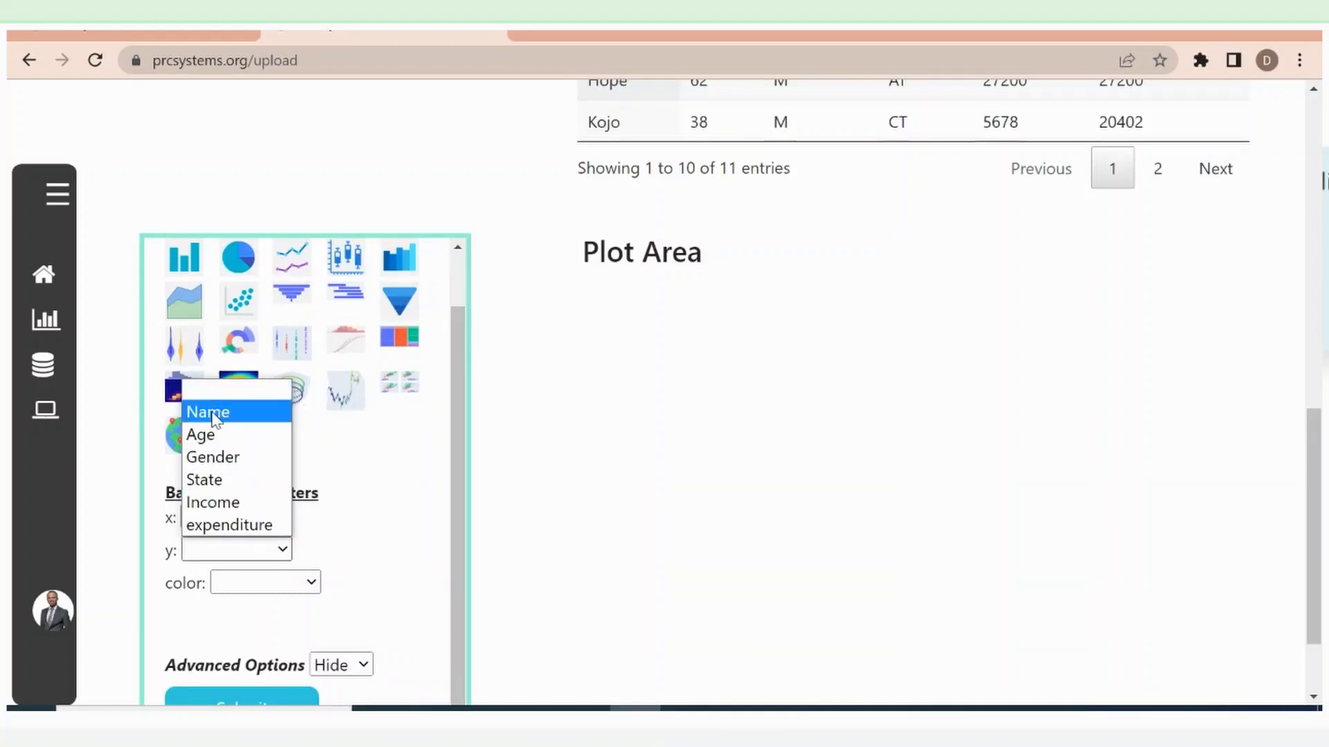
left_click(212, 480)
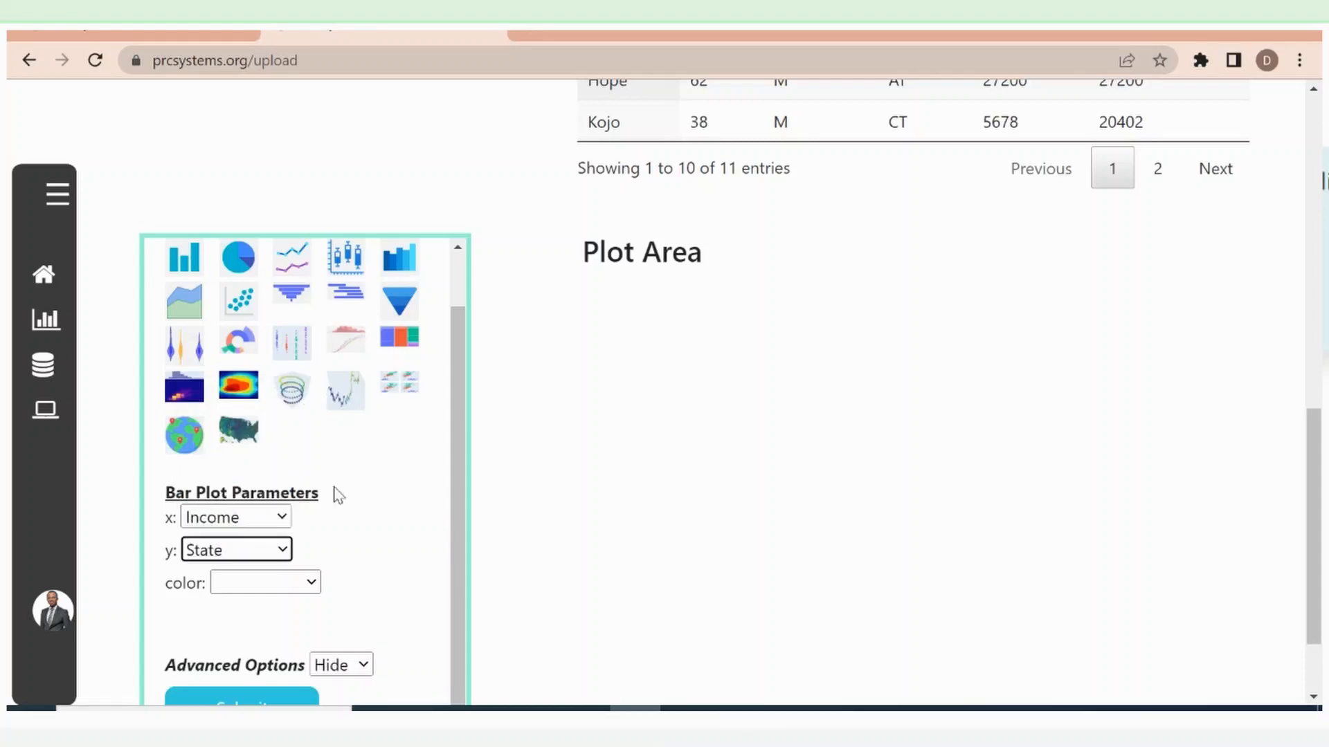
- Check the available color variables of the bar plot and leave the color parameter blank
left_click_drag(454, 526, 458, 591)
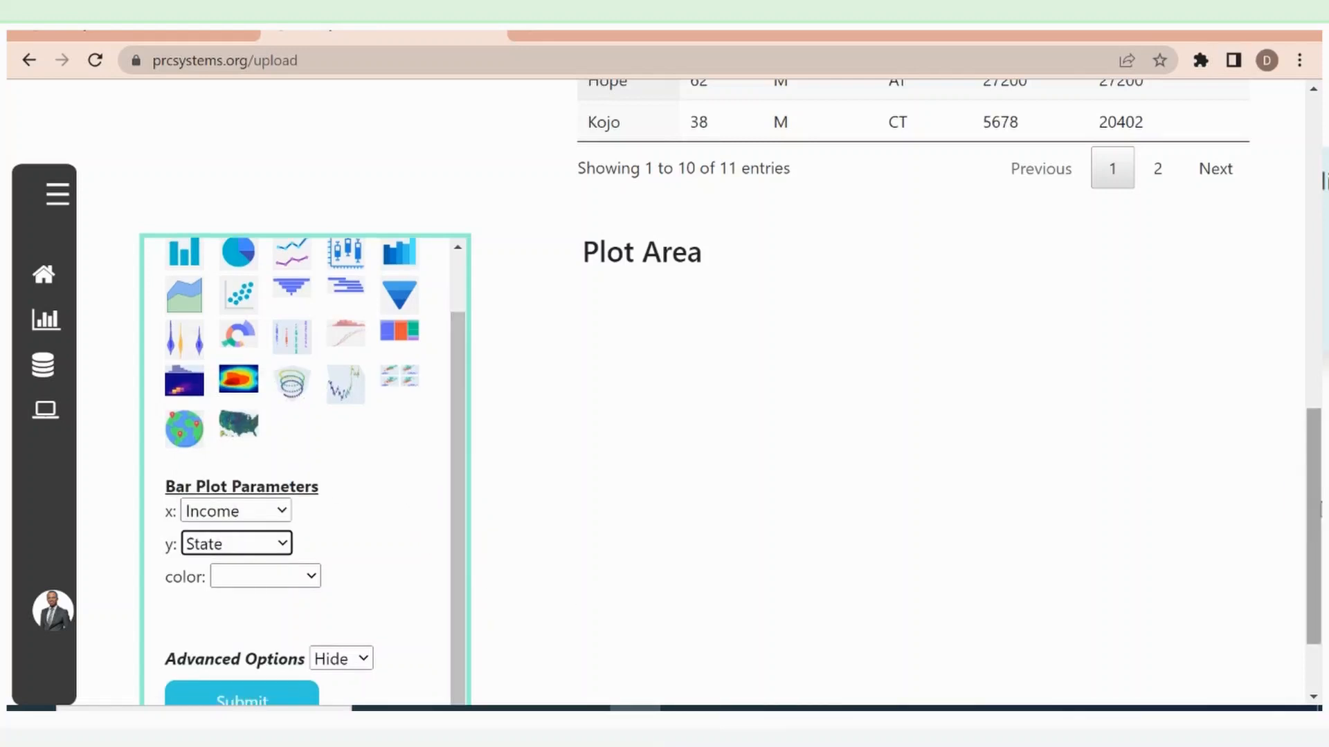
left_click_drag(1319, 510, 1319, 555)
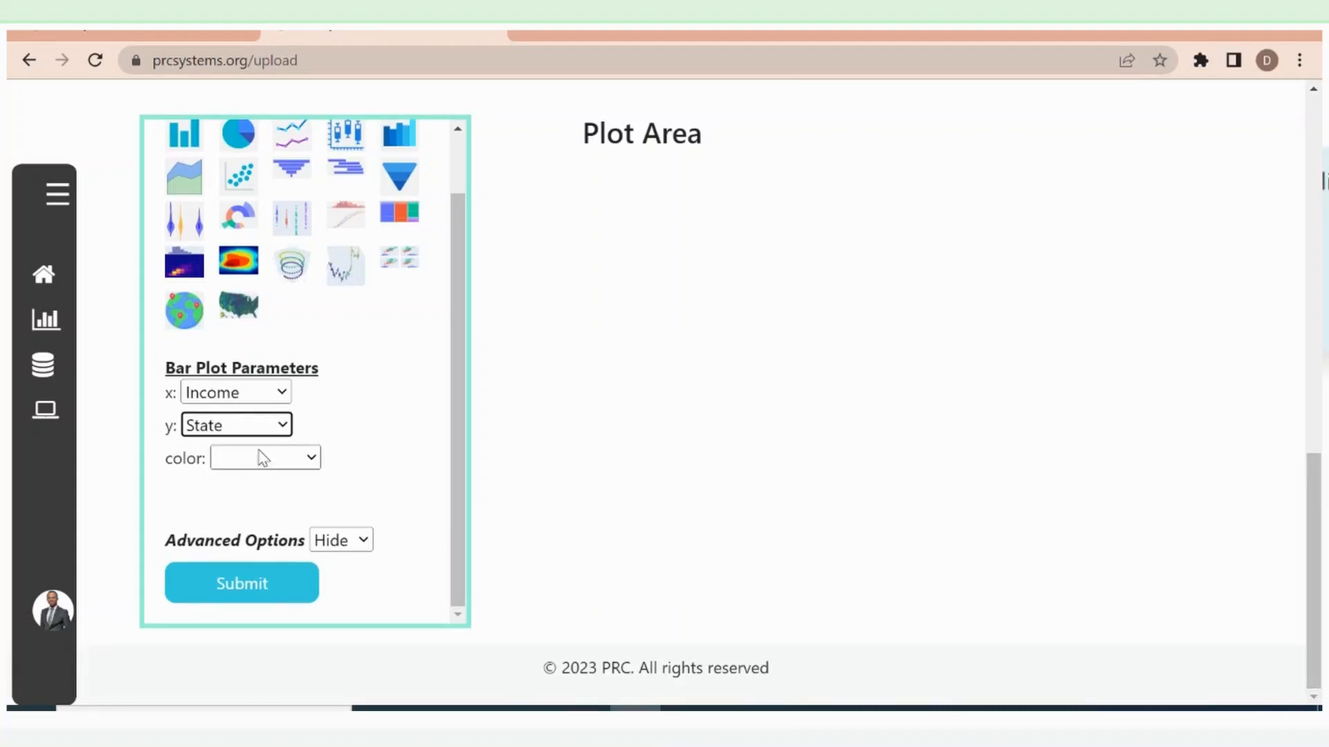
left_click(309, 460)
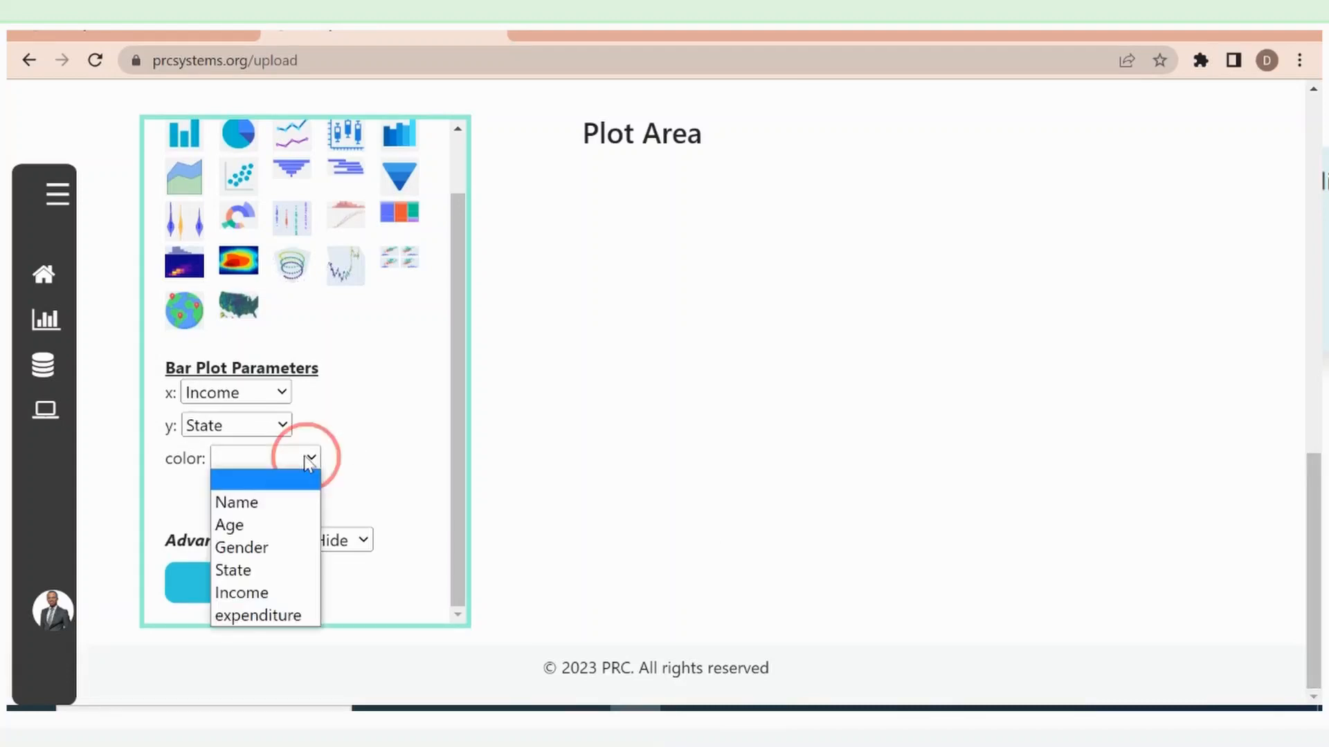
left_click(348, 446)
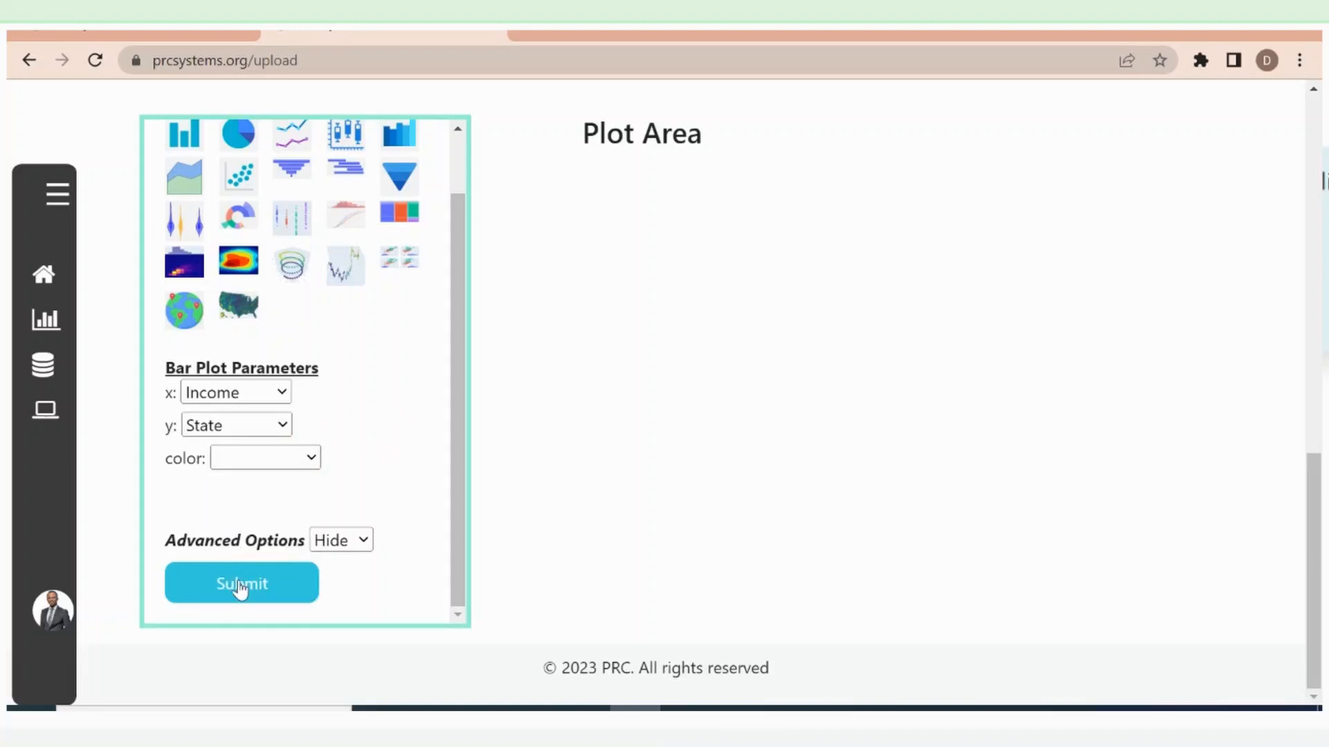
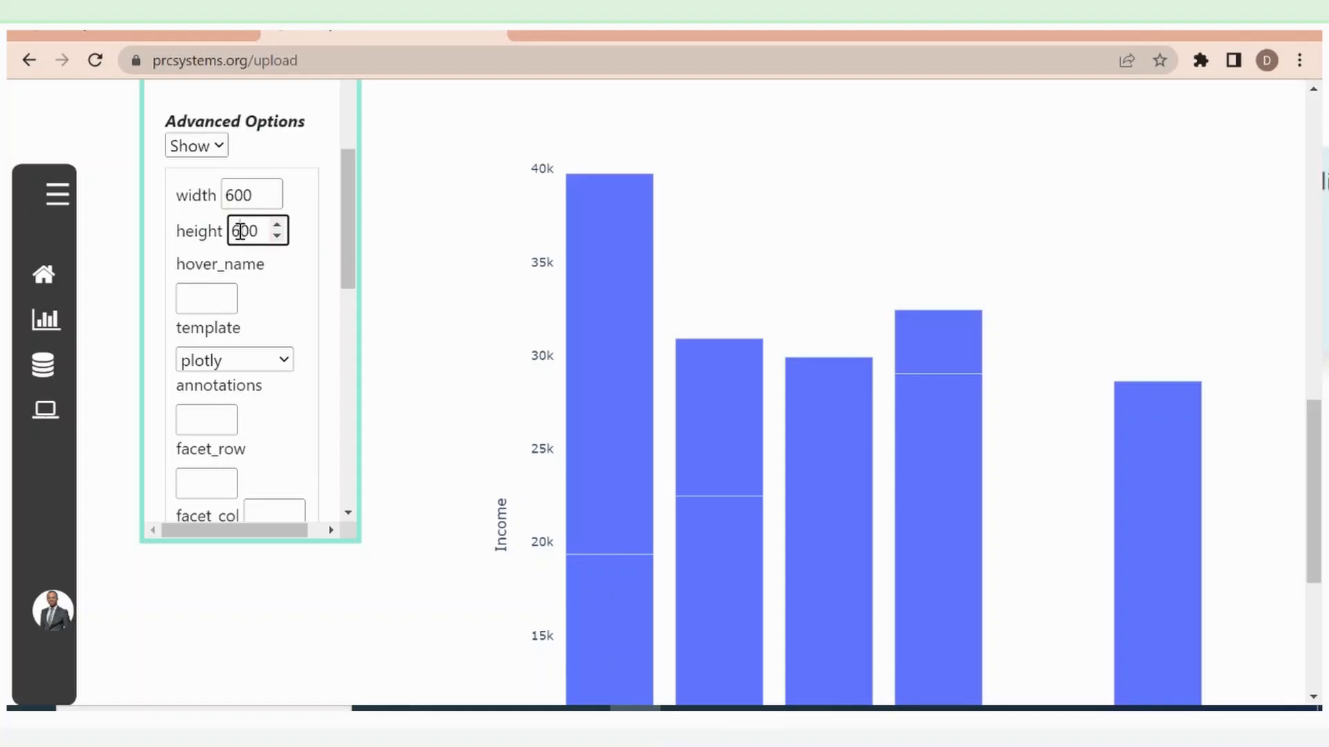
- Submit the bar plot's settings to redraw it with a width and height of 600
scroll(353, 185, "down", 10)
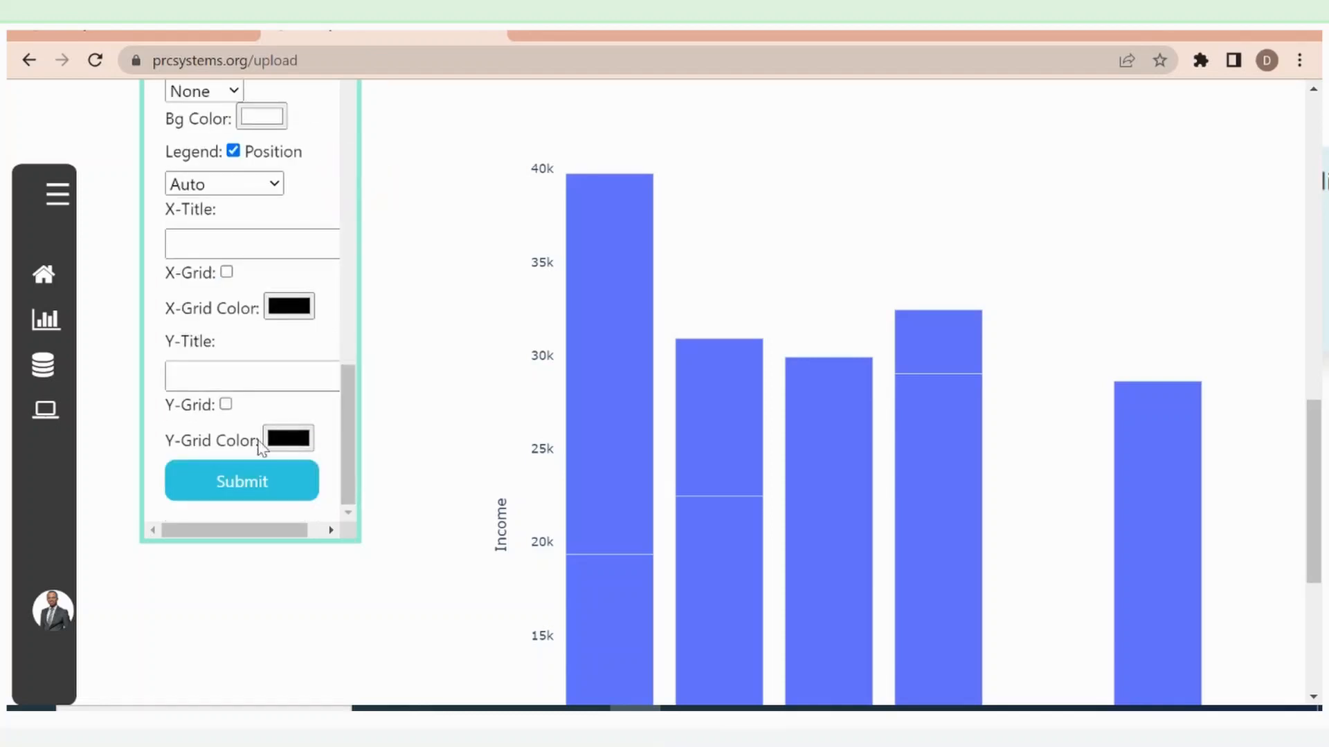
left_click(254, 479)
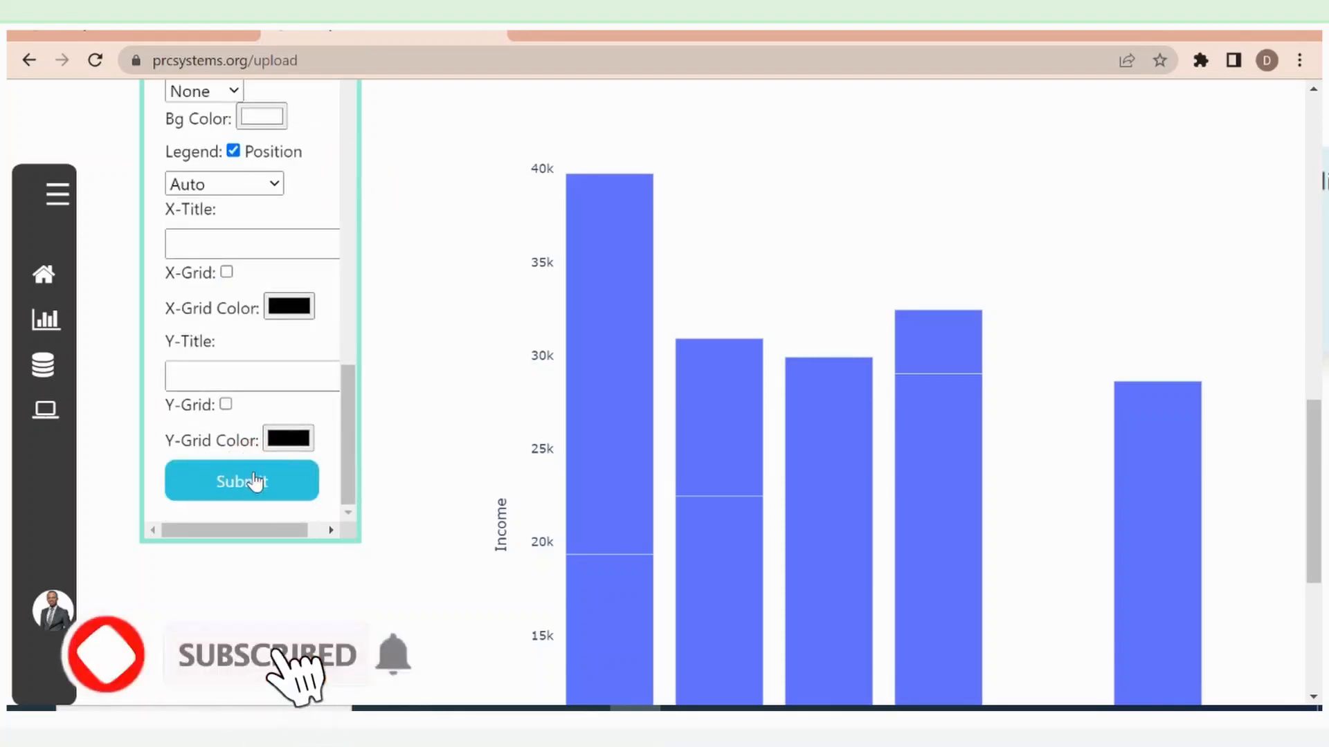
left_click_drag(1313, 578, 1311, 506)
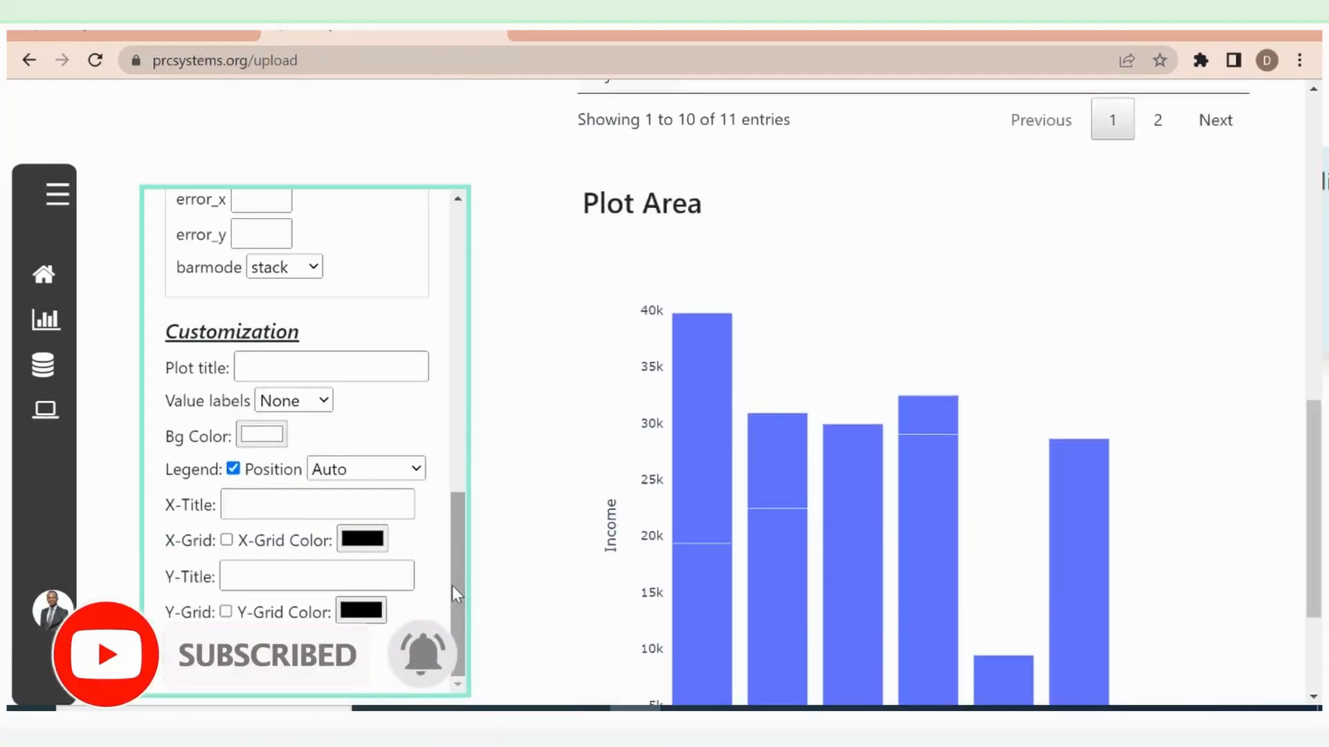
- Set the bar plot's template to seaborn in the advanced options and submit it to redraw the plot
left_click_drag(454, 587, 492, 471)
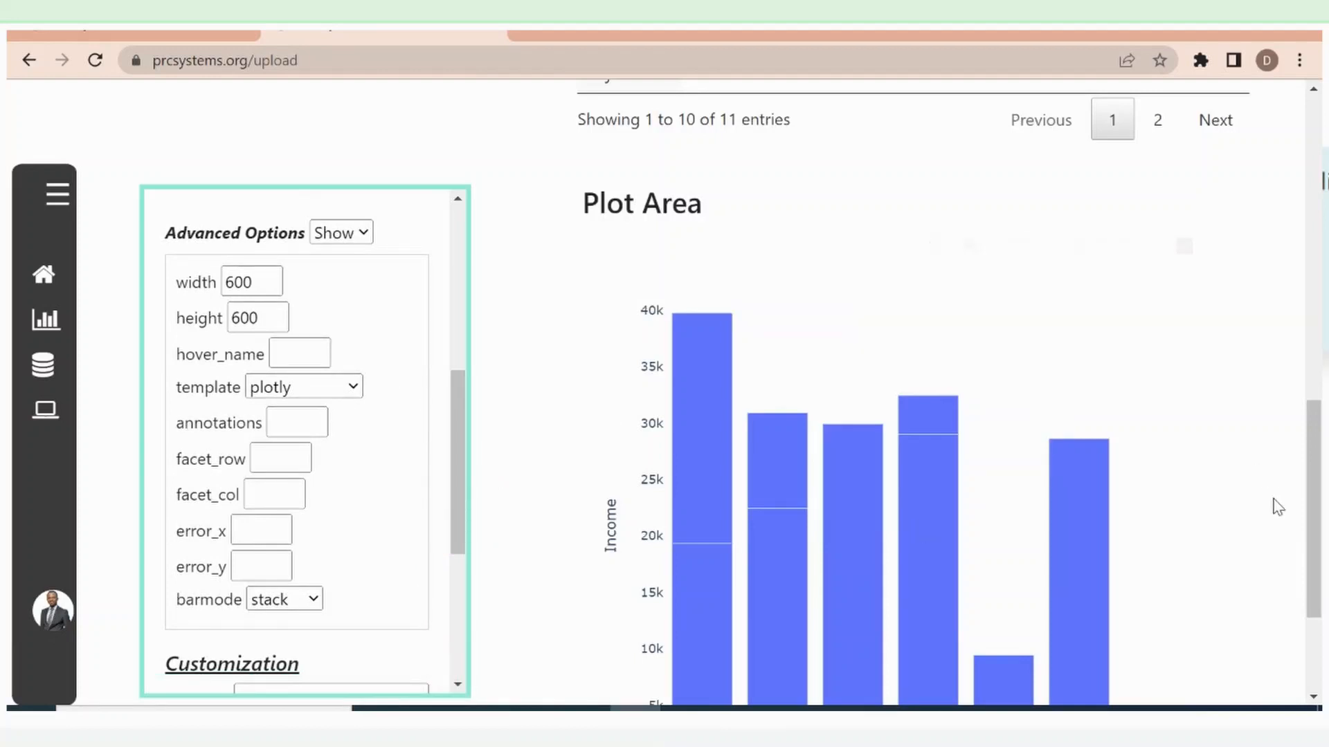
left_click_drag(1313, 493, 1313, 516)
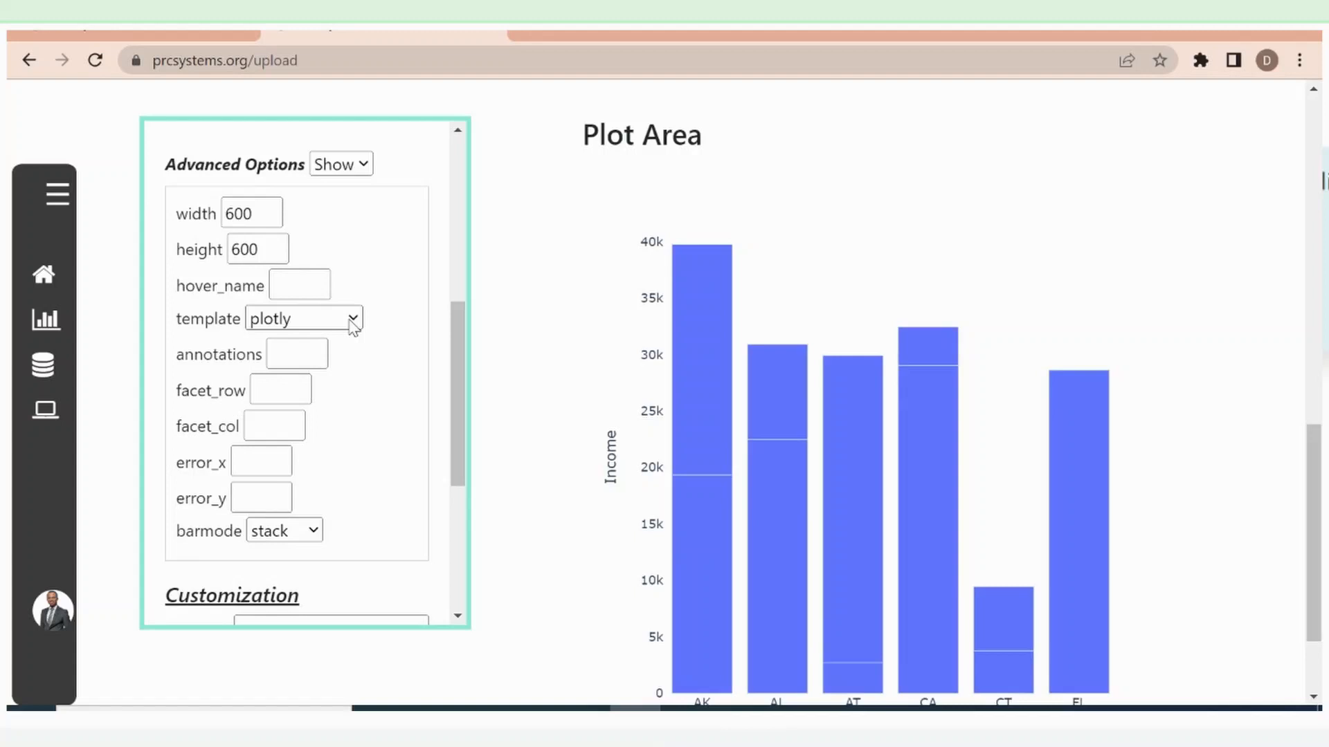
left_click(353, 320)
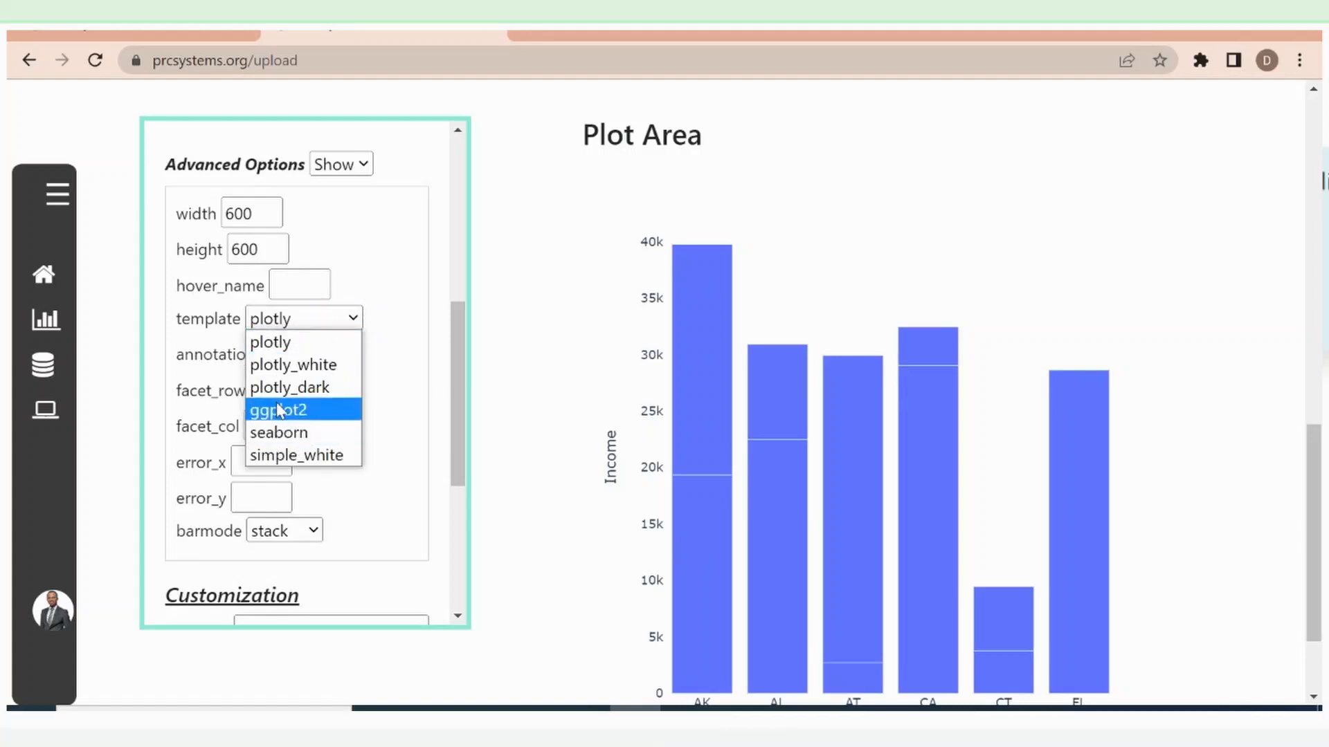
left_click(294, 443)
left_click_drag(458, 427, 424, 600)
left_click(265, 594)
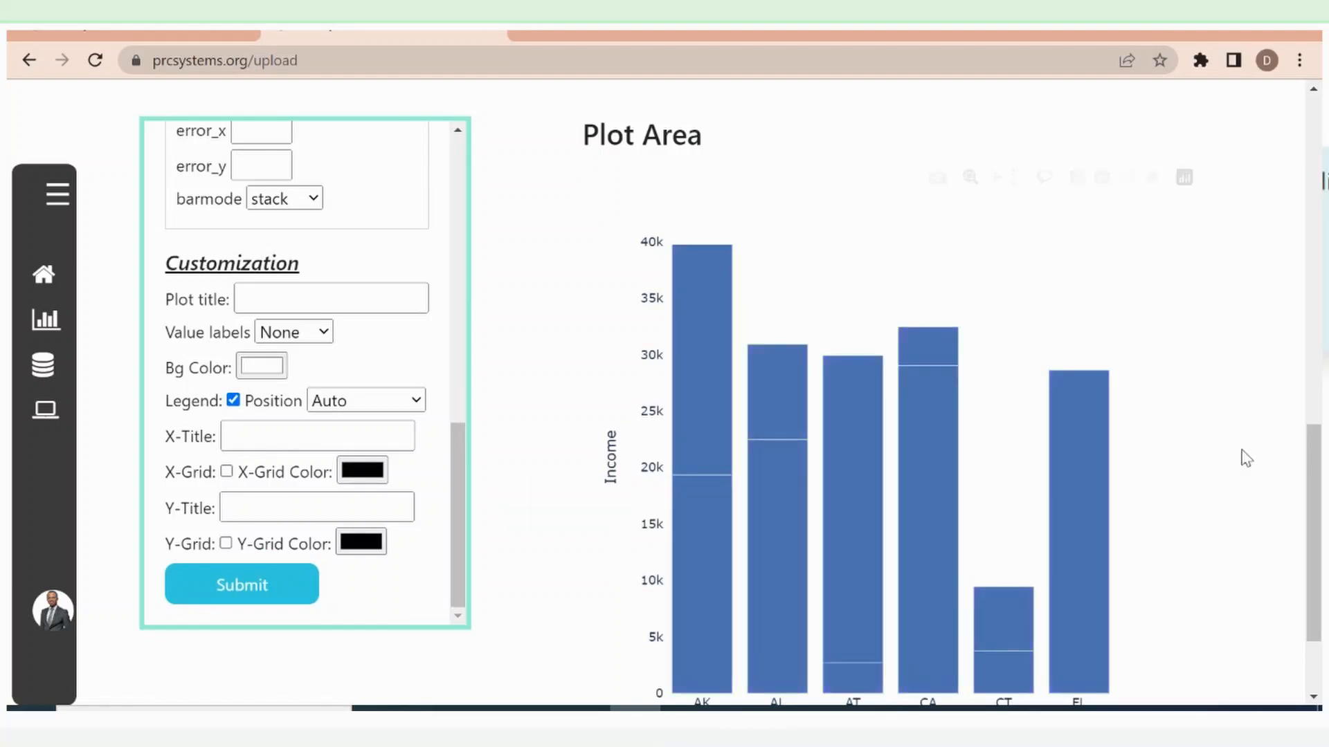
- Change the bar plot's template to ggplot2, submit it and view the redrawn plot
mouse_move(1314, 485)
left_mouse_down()
mouse_move(1313, 512)
mouse_move(1318, 483)
left_mouse_up()
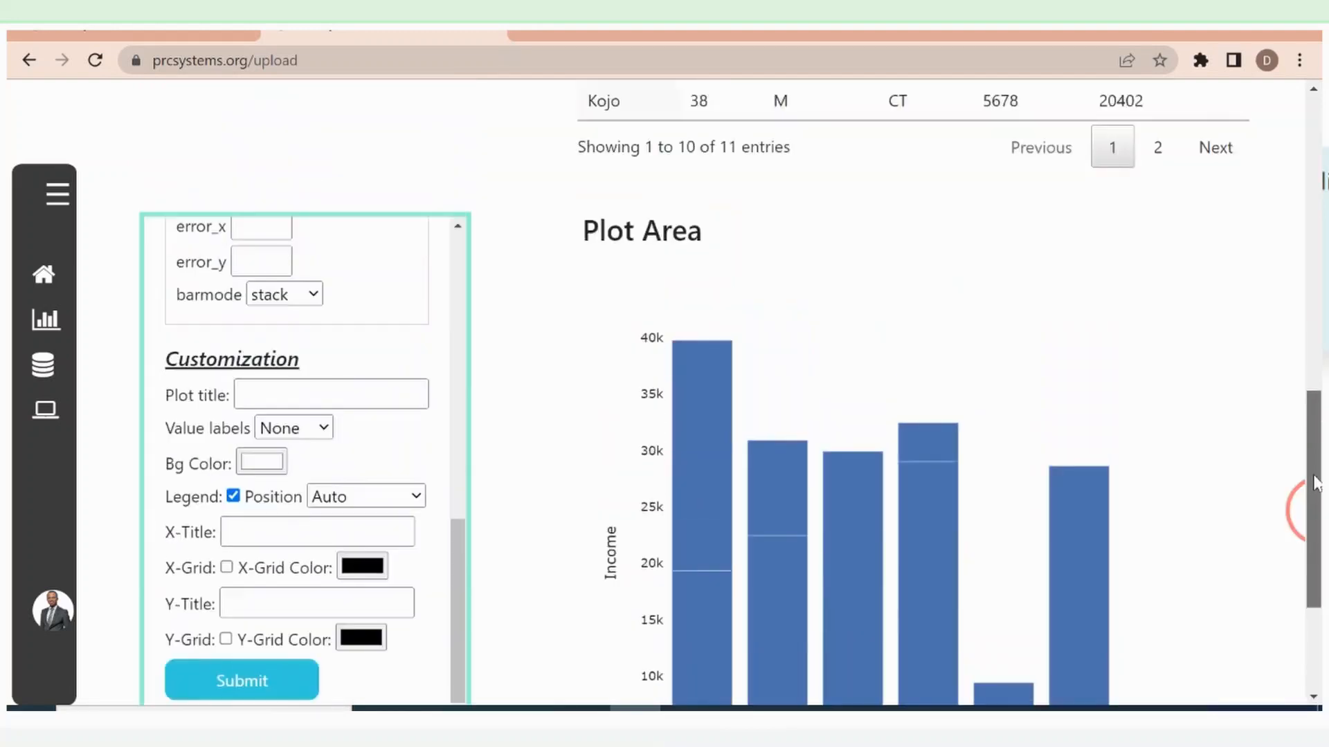
left_click_drag(455, 595, 475, 460)
left_click(348, 470)
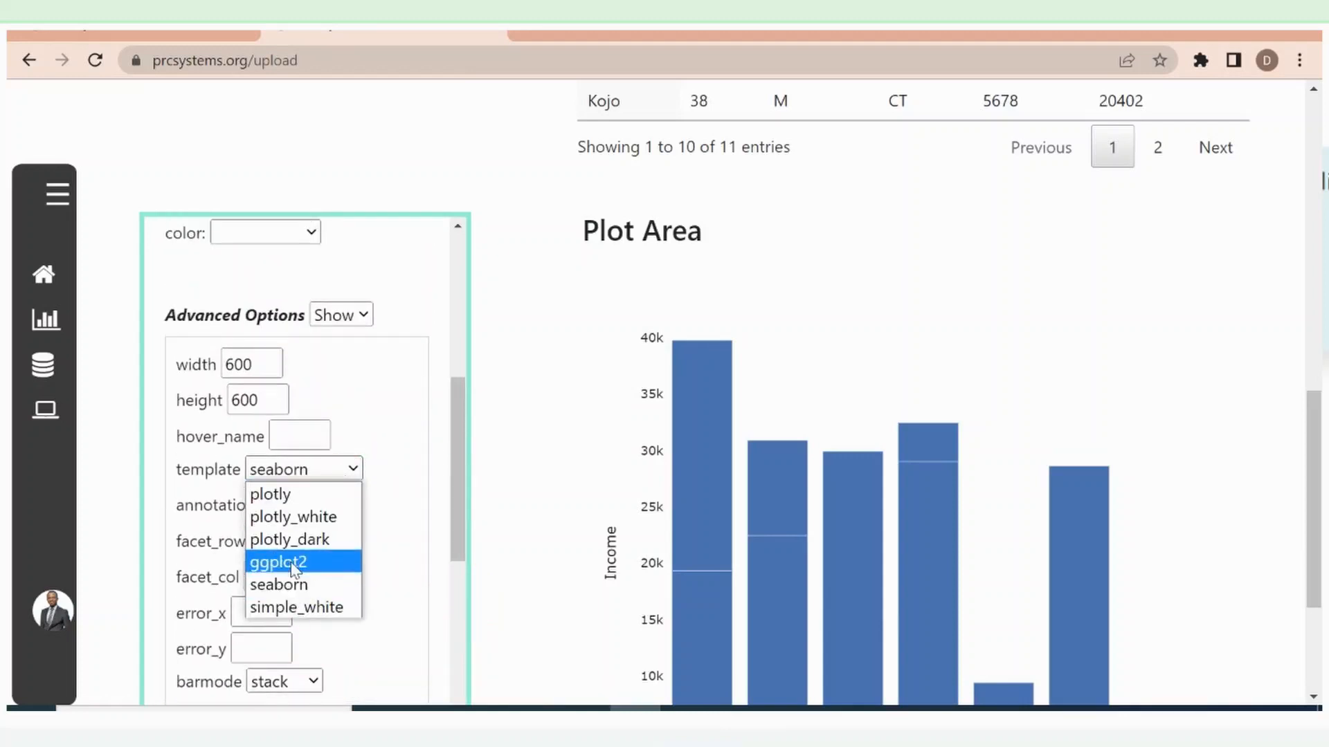
left_click(278, 561)
left_click_drag(460, 503, 469, 662)
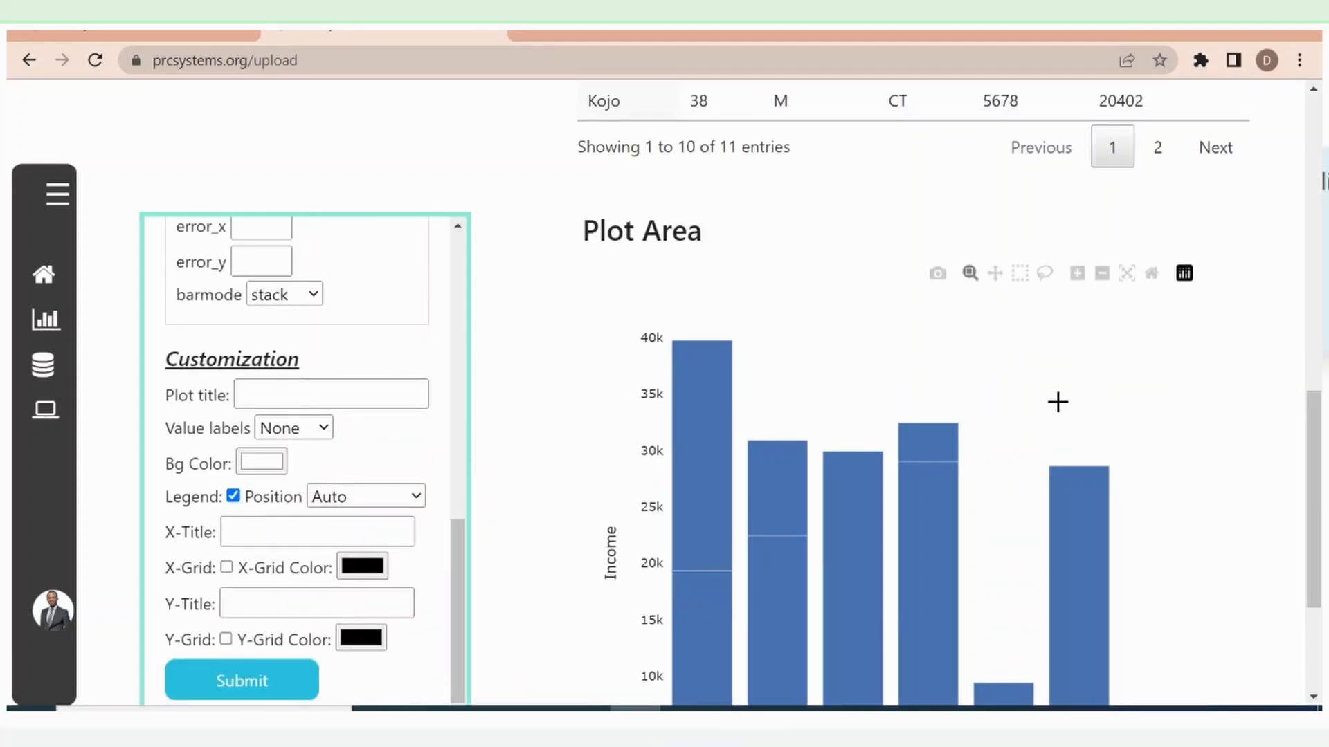
scroll(1307, 446, "down", 3)
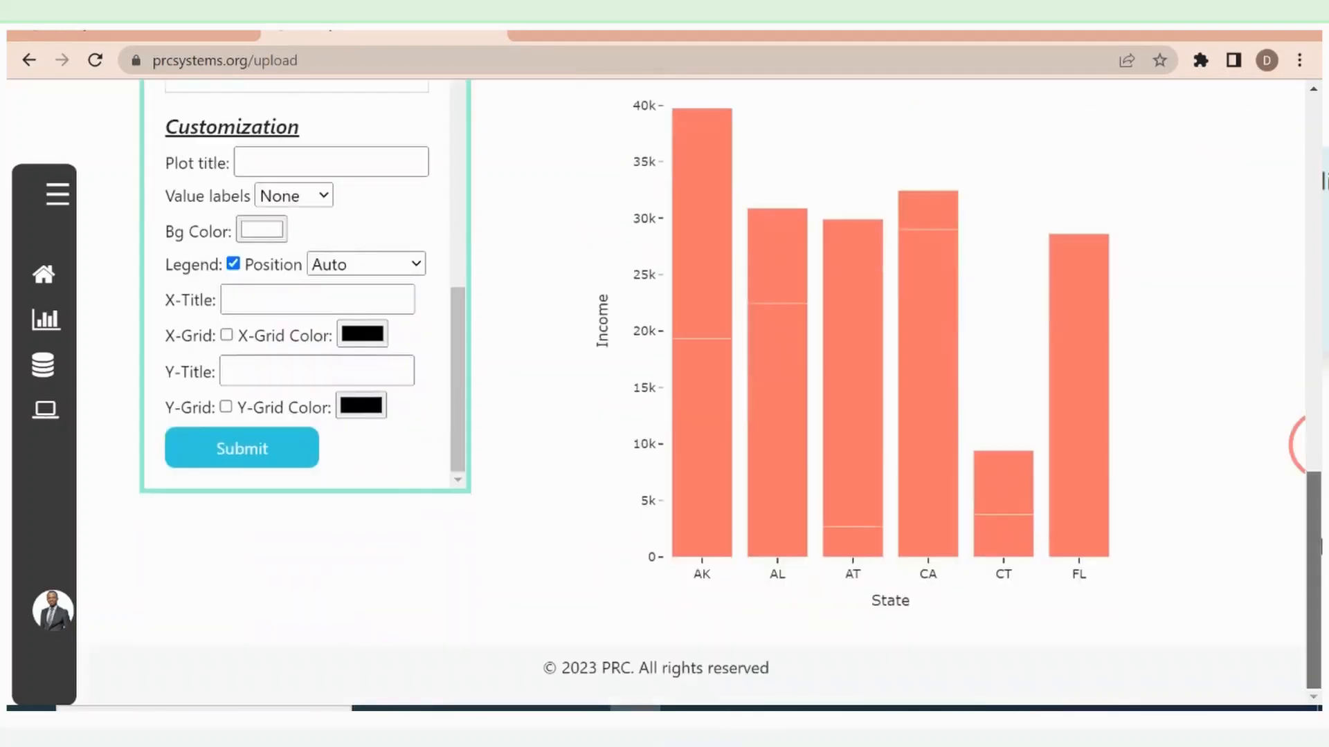
- Switch the bar plot's template to plotly_dark, submit it and view the redrawn plot
scroll(1307, 443, "up", 4)
scroll(459, 626, "up", 5)
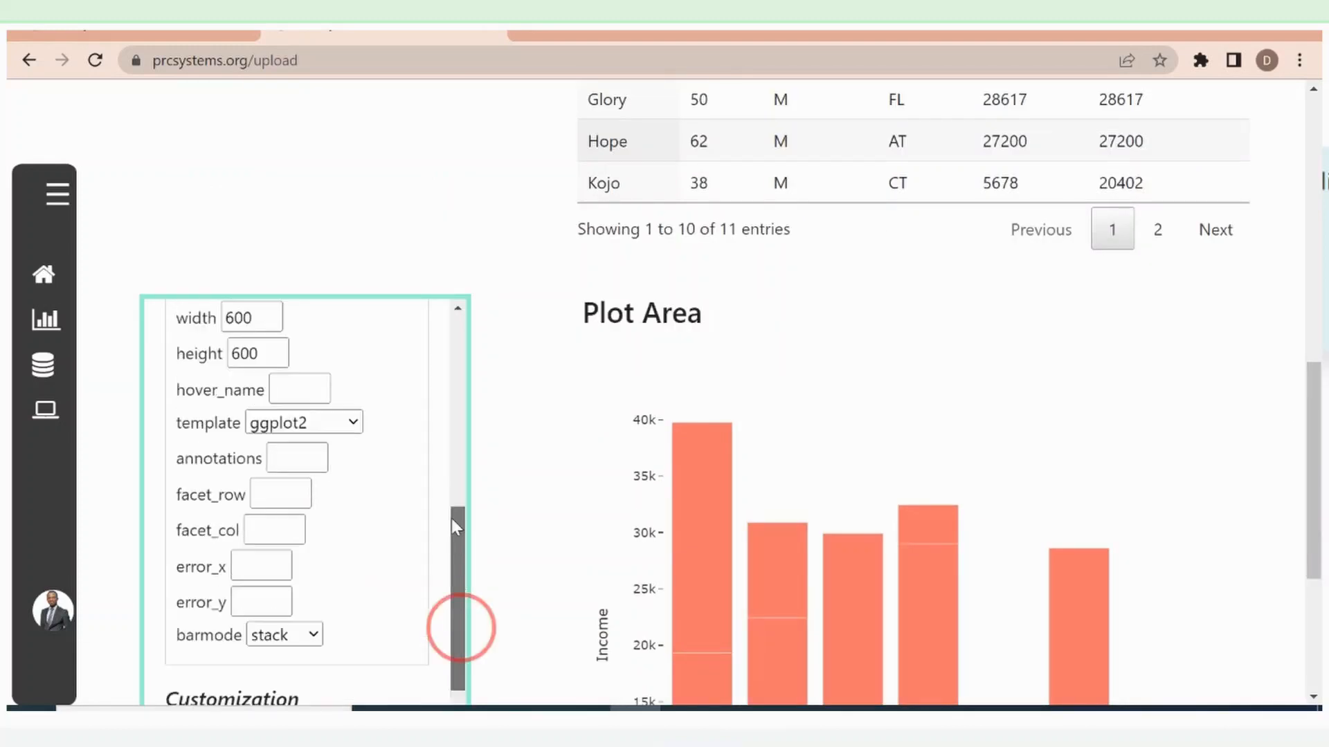
left_click(347, 513)
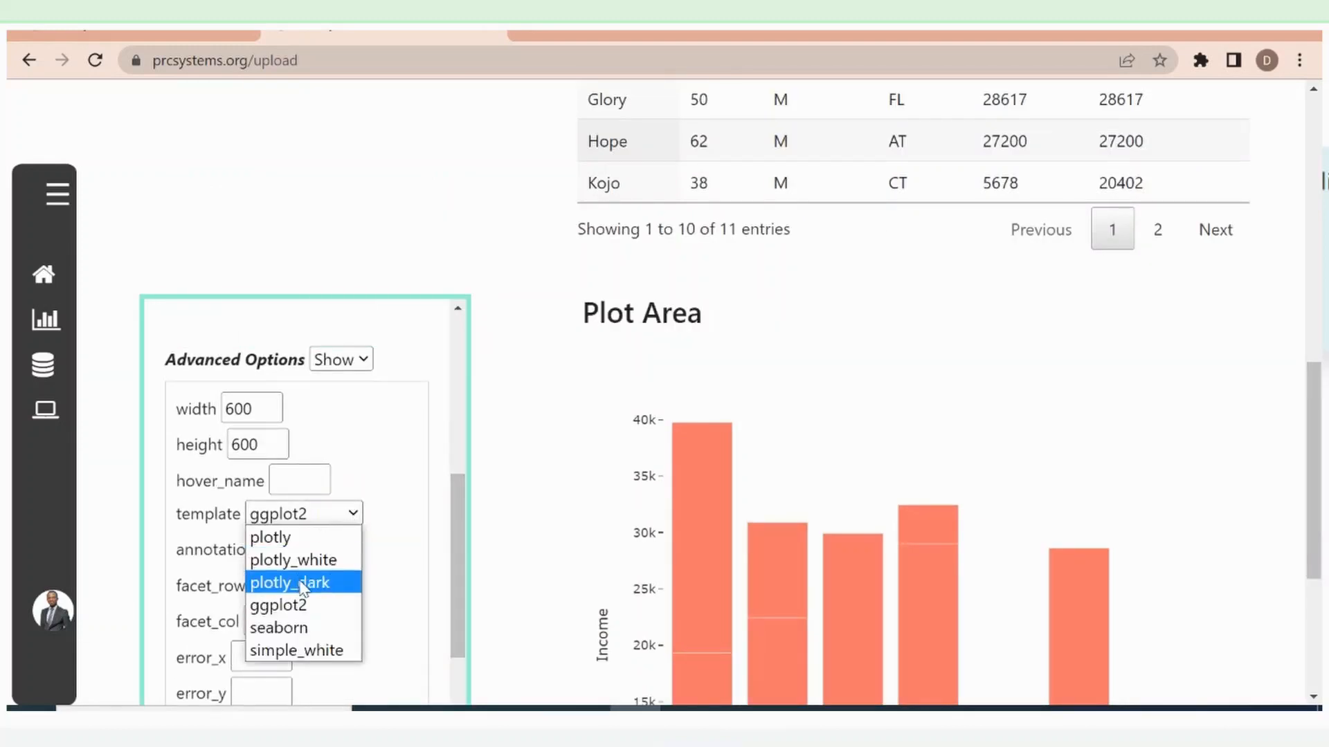
left_click(321, 583)
left_click_drag(459, 558, 451, 650)
scroll(464, 628, "down", 1)
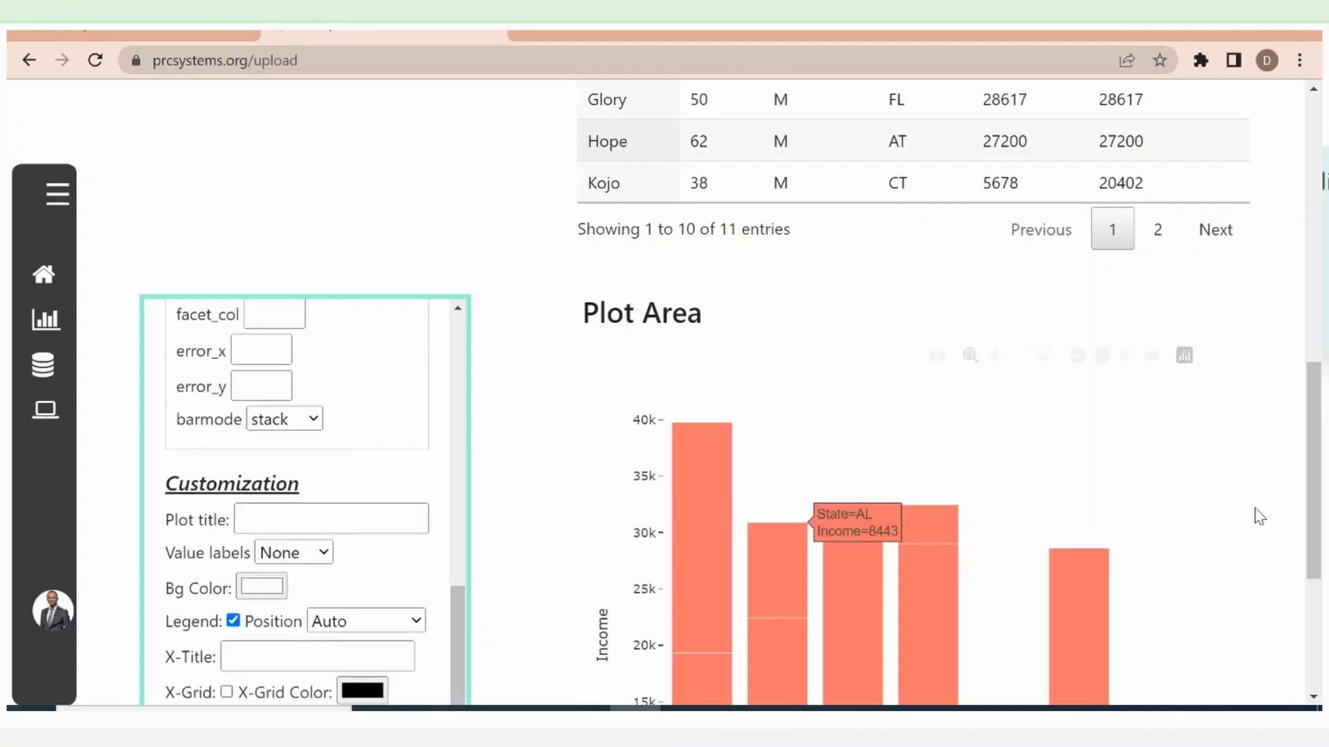
left_click_drag(1314, 470, 1314, 535)
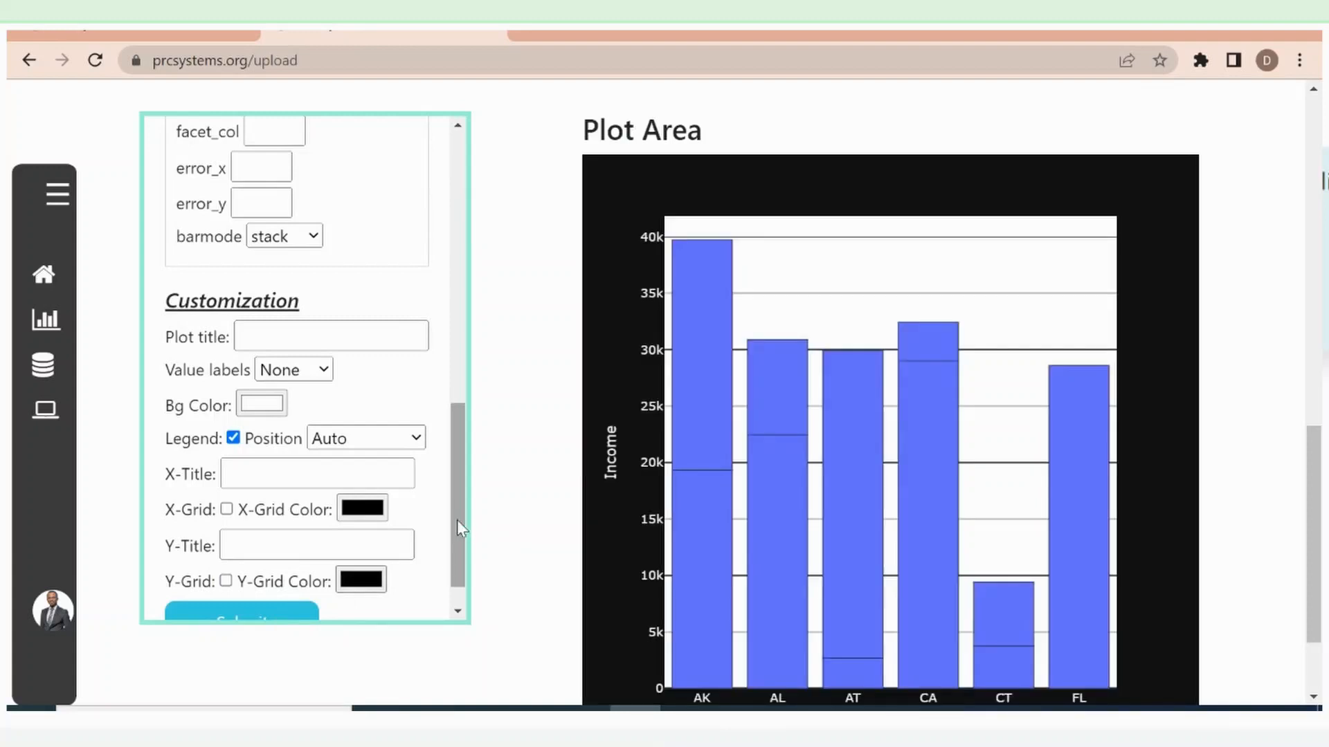
- Return the bar plot's template to plotly and submit it to redraw the plot
left_click_drag(457, 520, 450, 366)
left_click(349, 458)
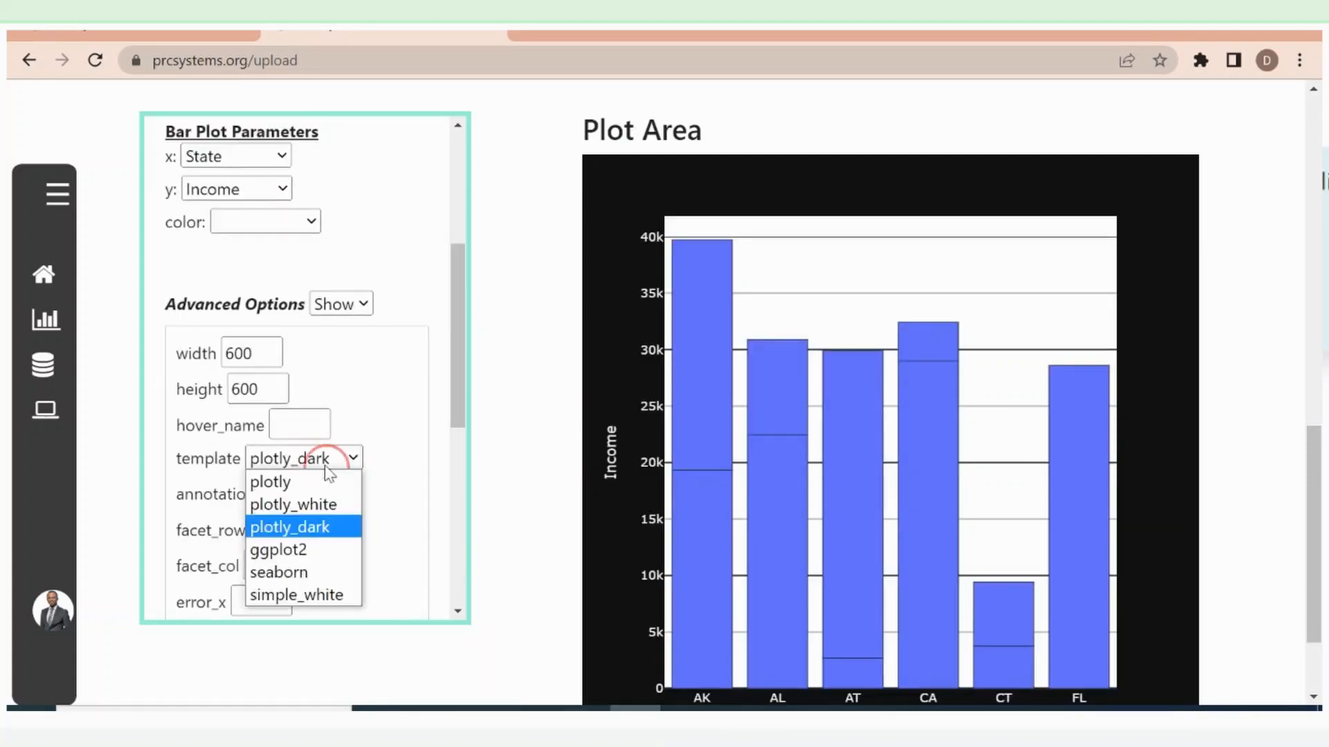
left_click(268, 478)
mouse_move(459, 376)
left_mouse_down()
mouse_move(454, 557)
mouse_move(457, 371)
left_mouse_up()
left_click(284, 582)
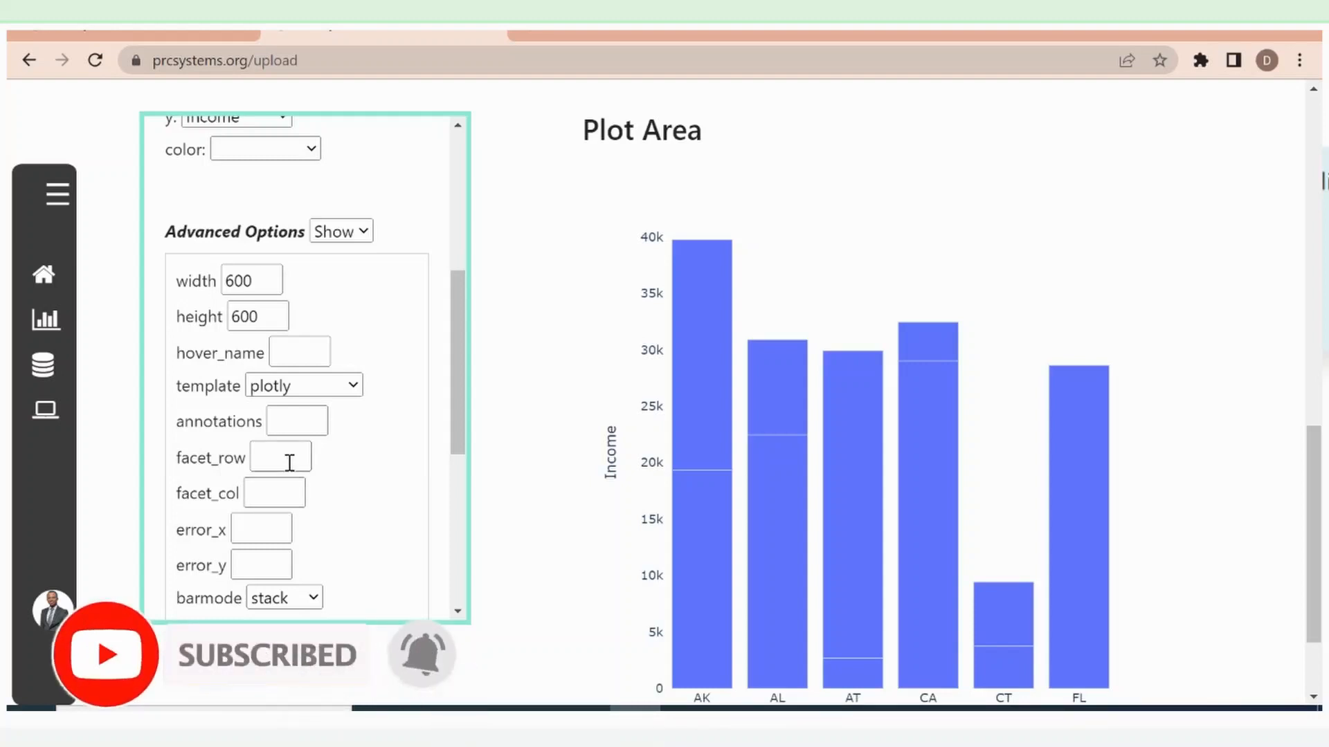
left_click(457, 387)
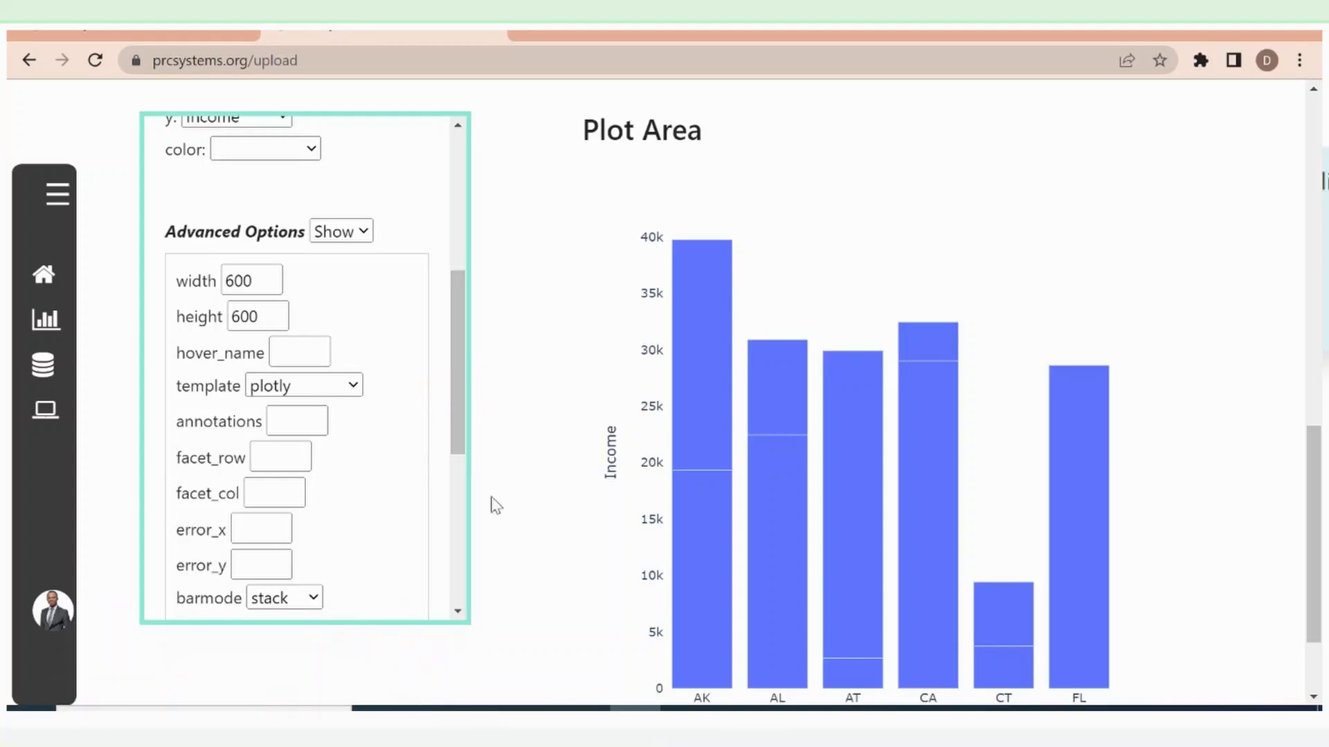
left_click_drag(1313, 512, 1320, 479)
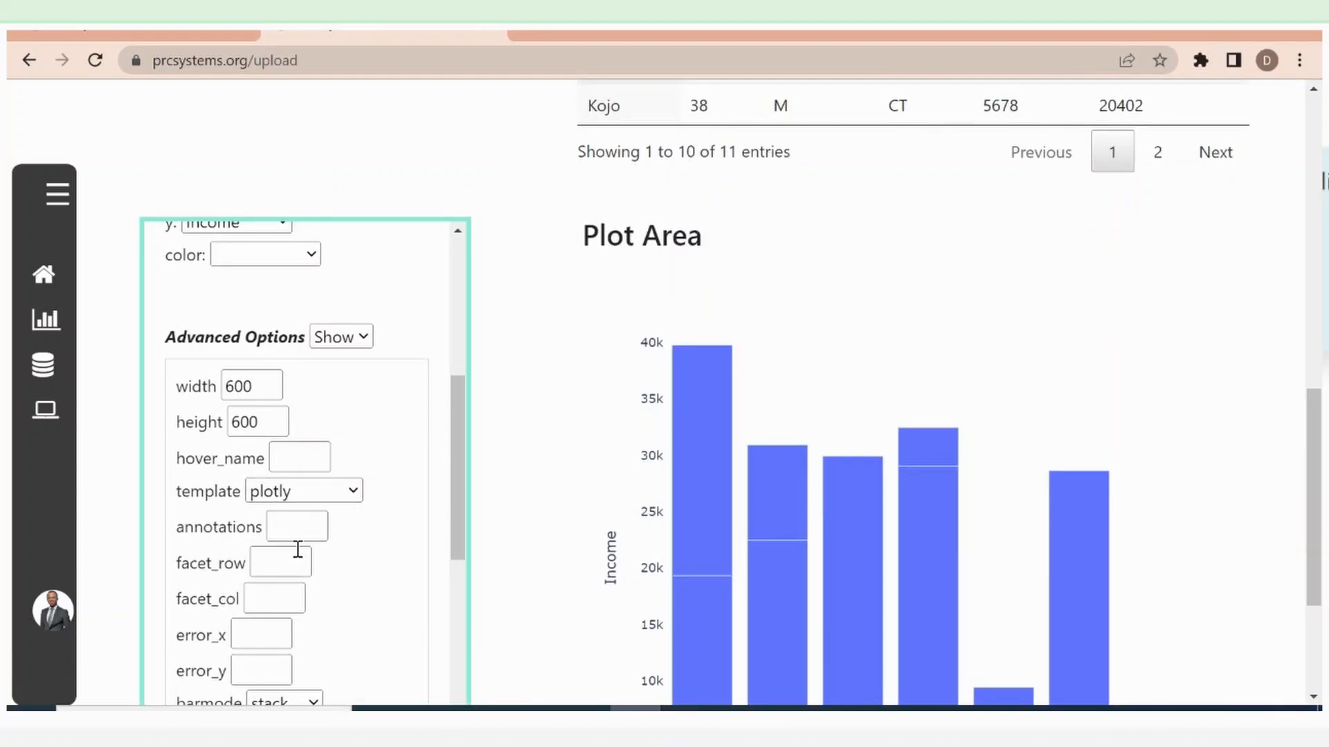
- Split the bar plot into columns by setting facet_col to Gender, submit it and view the faceted plot
scroll(453, 384, "up", 2)
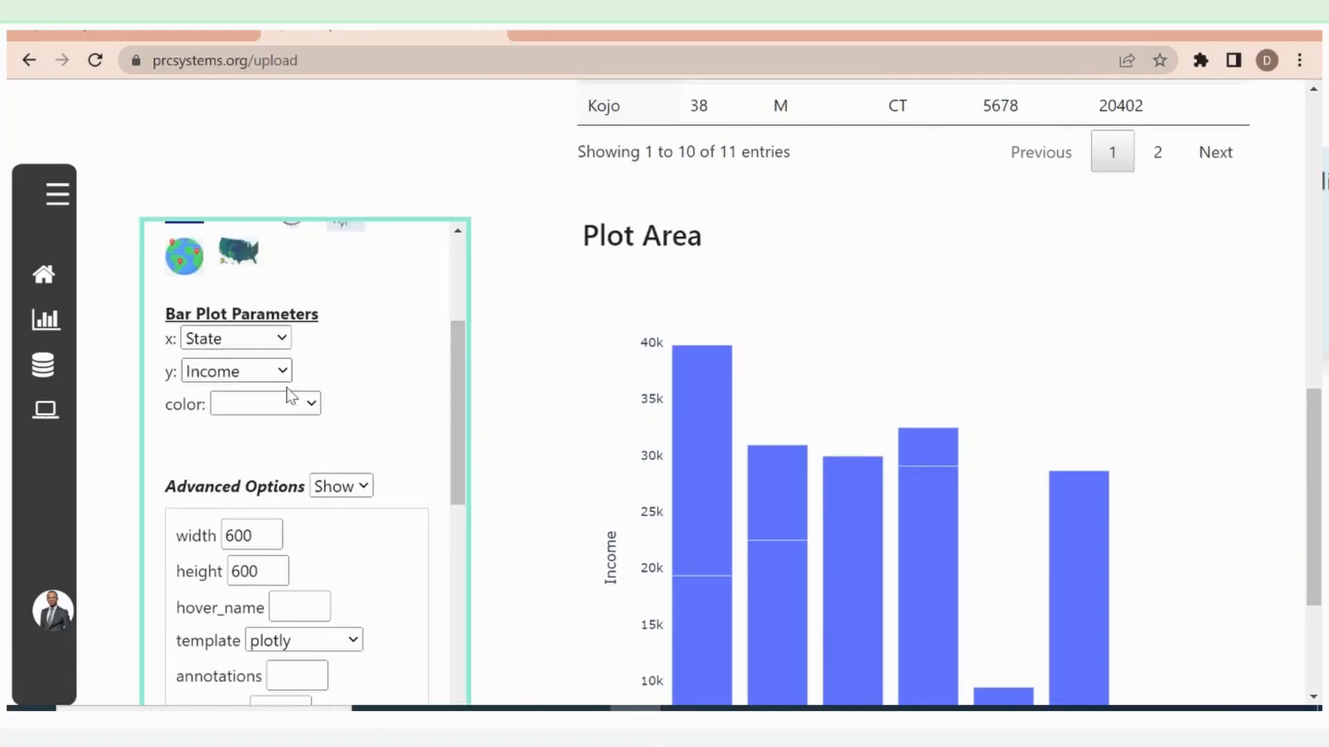
left_click_drag(1312, 432, 1296, 489)
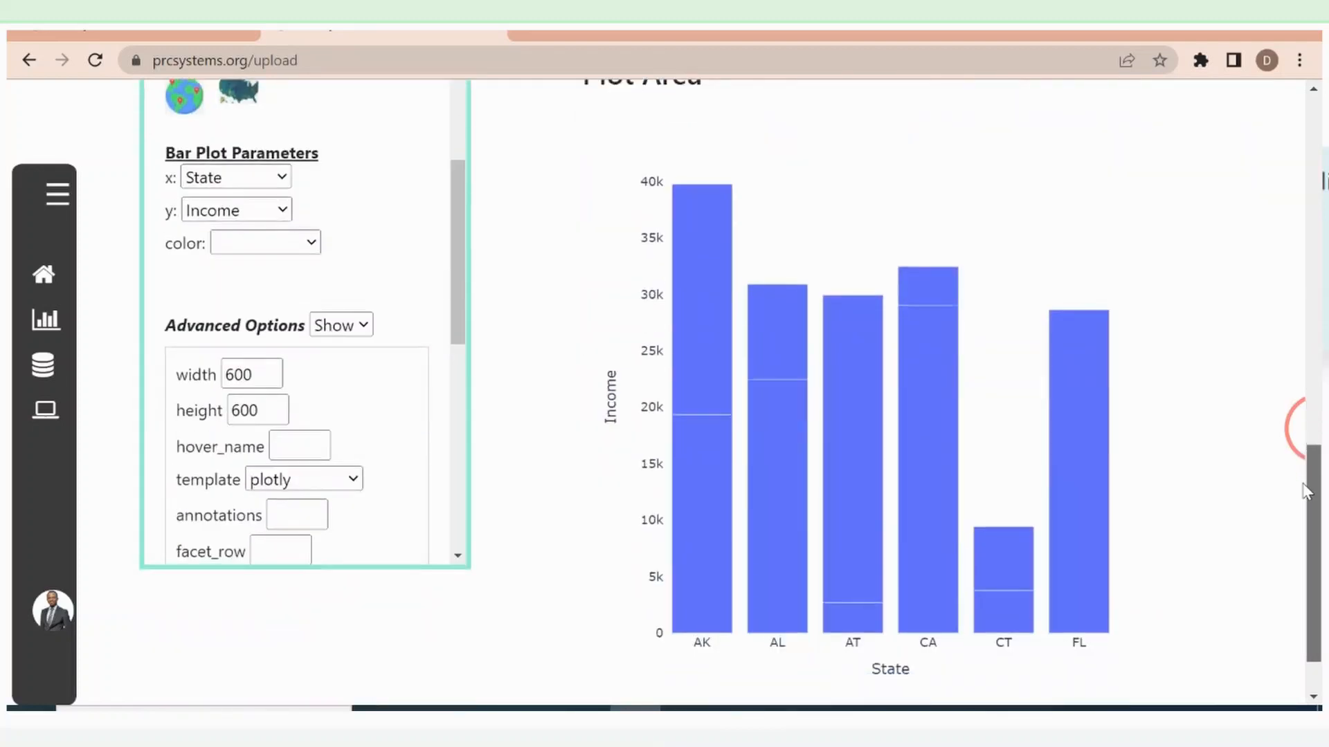
left_click_drag(460, 288, 462, 350)
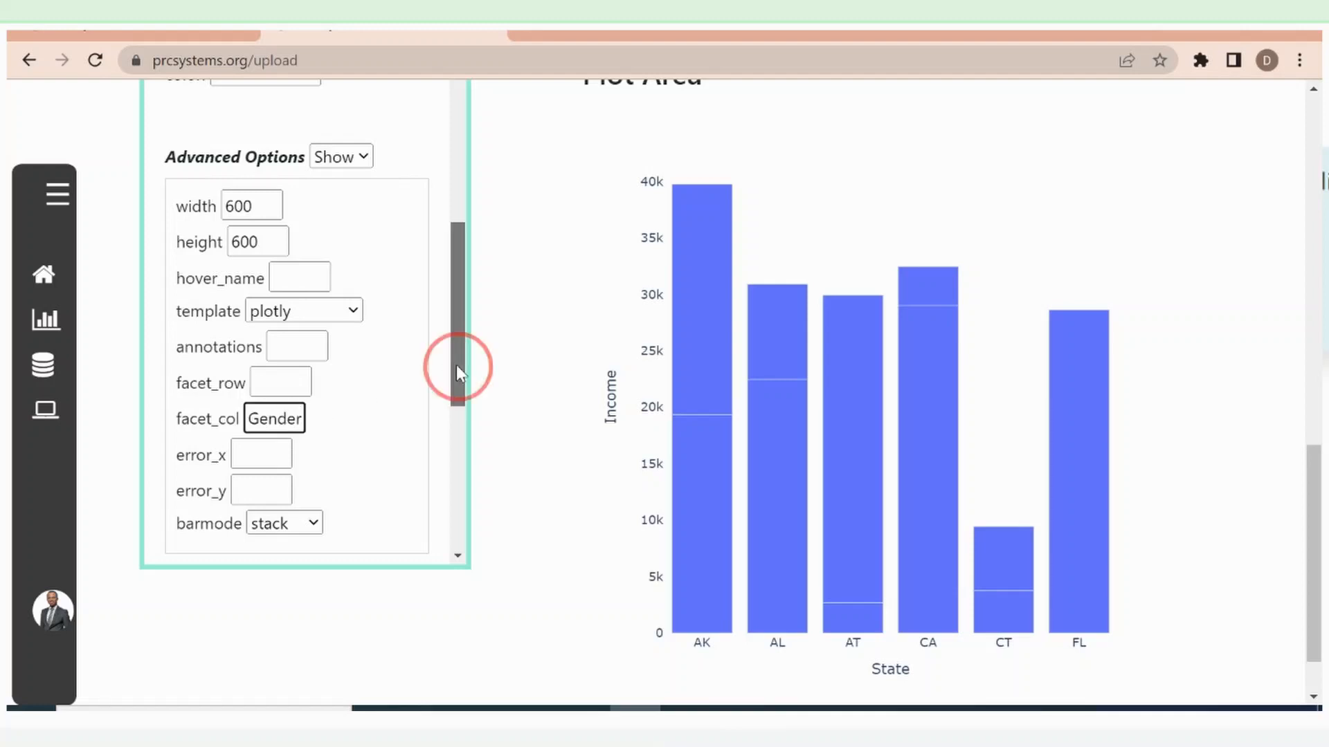
left_click_drag(455, 364, 454, 530)
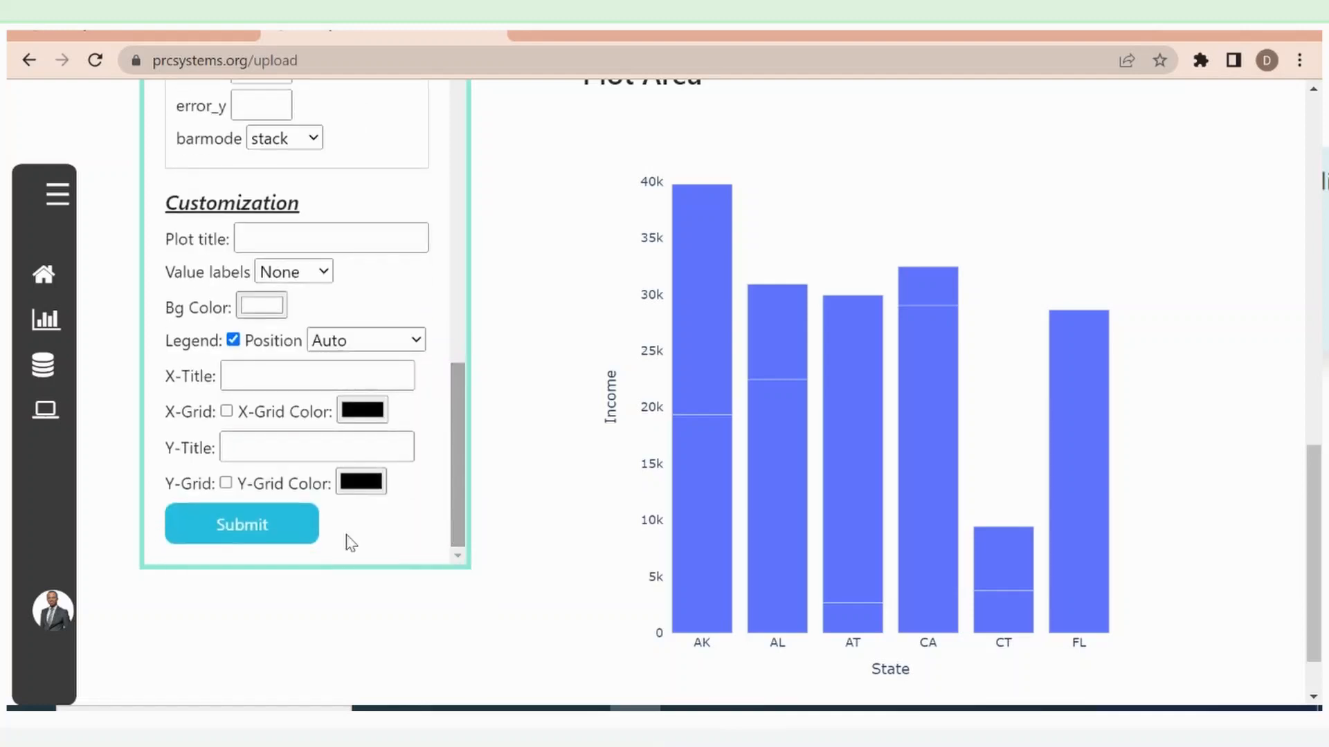
left_click(247, 529)
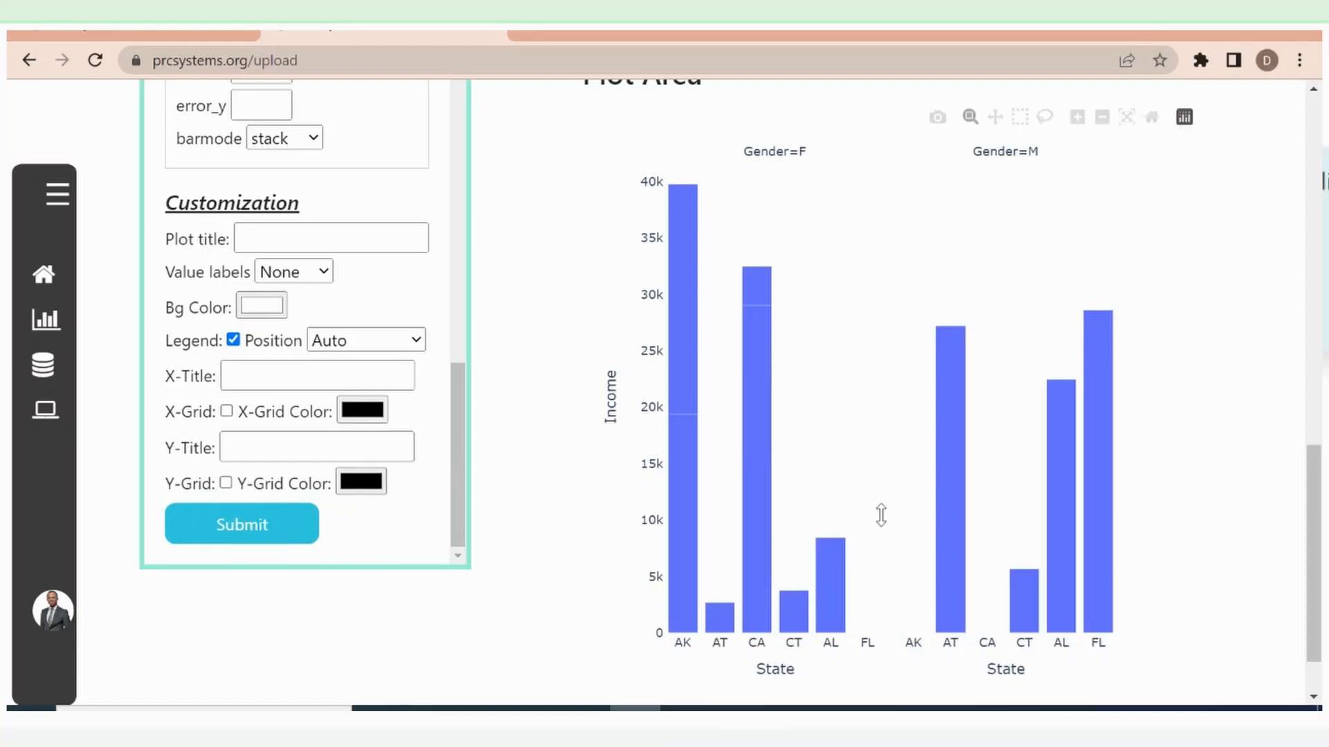
left_click_drag(1311, 551, 1319, 596)
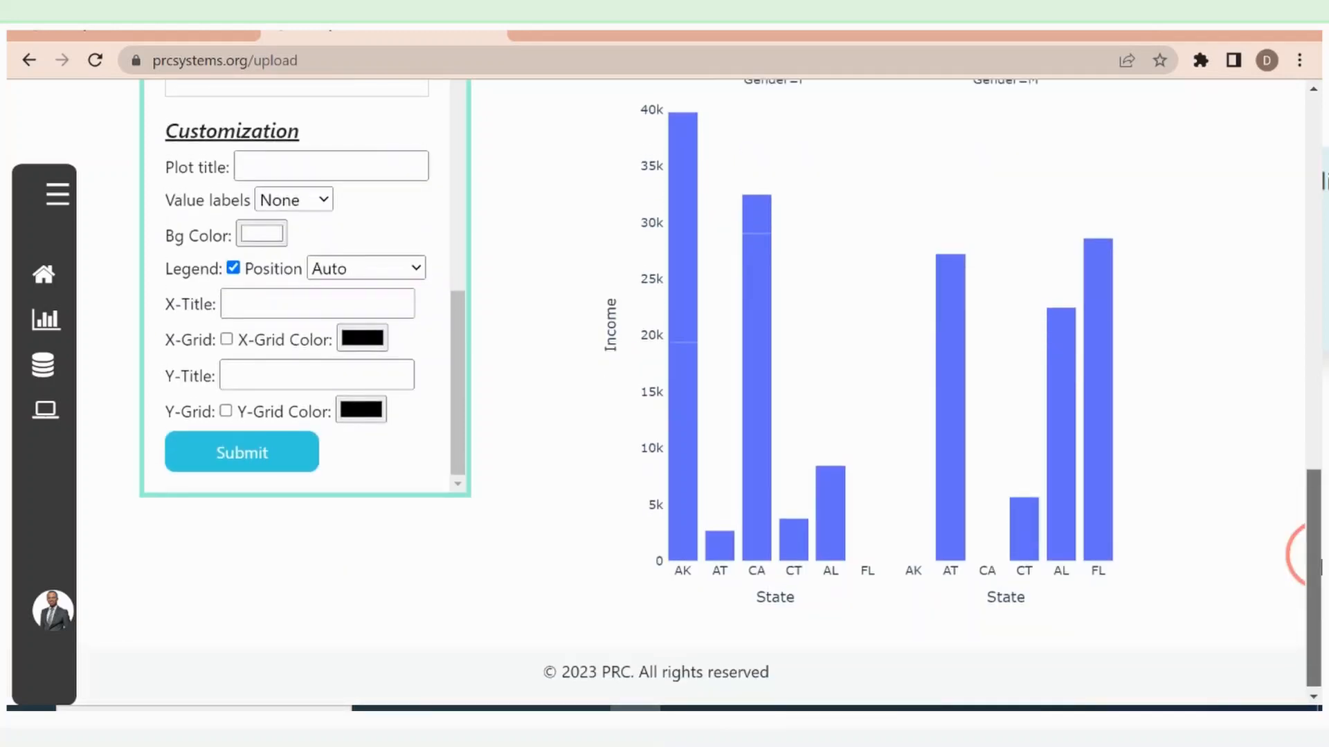
scroll(632, 299, "up", 3)
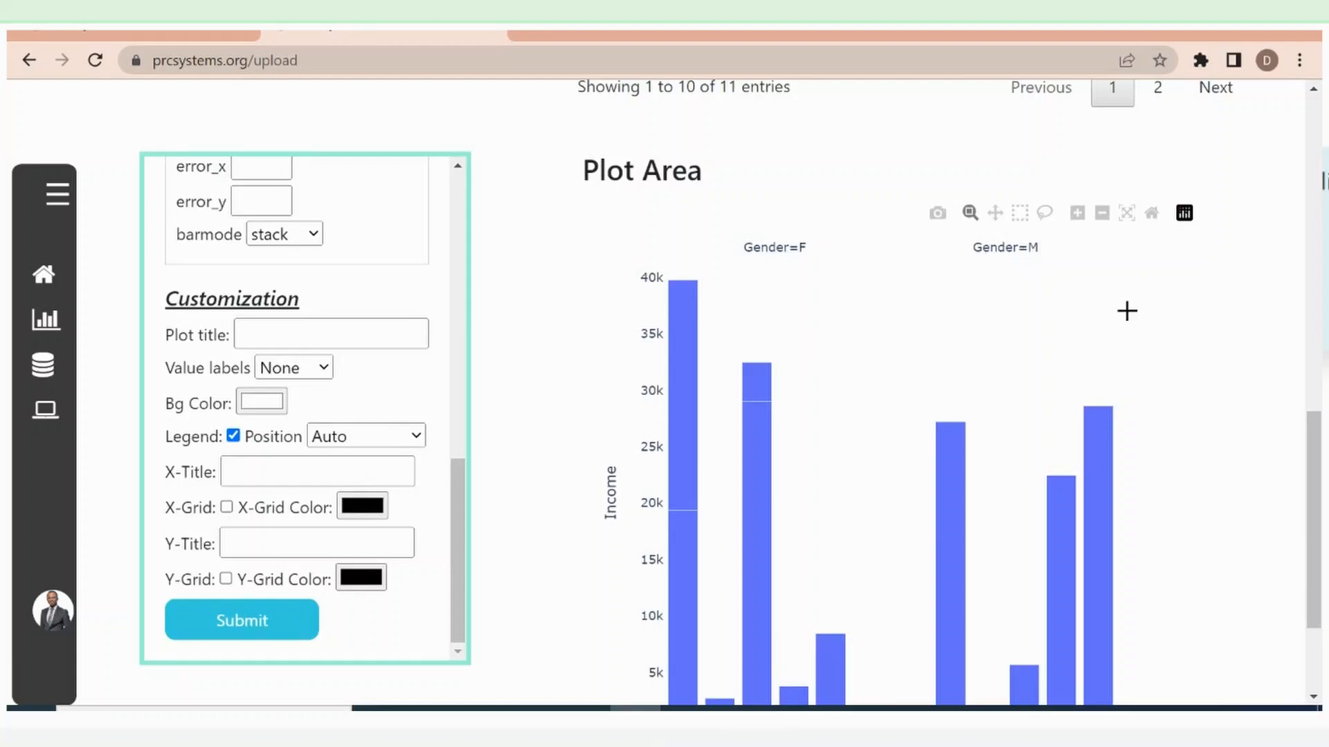
- Clear the bar plot's facet_col value, set its height to 900 and submit it to redraw the plot
mouse_move(1311, 504)
left_mouse_down()
mouse_move(1317, 564)
mouse_move(1317, 457)
mouse_move(1317, 519)
left_mouse_up()
left_click_drag(457, 515, 455, 265)
left_click_drag(1305, 554, 1310, 567)
left_click_drag(454, 268, 490, 466)
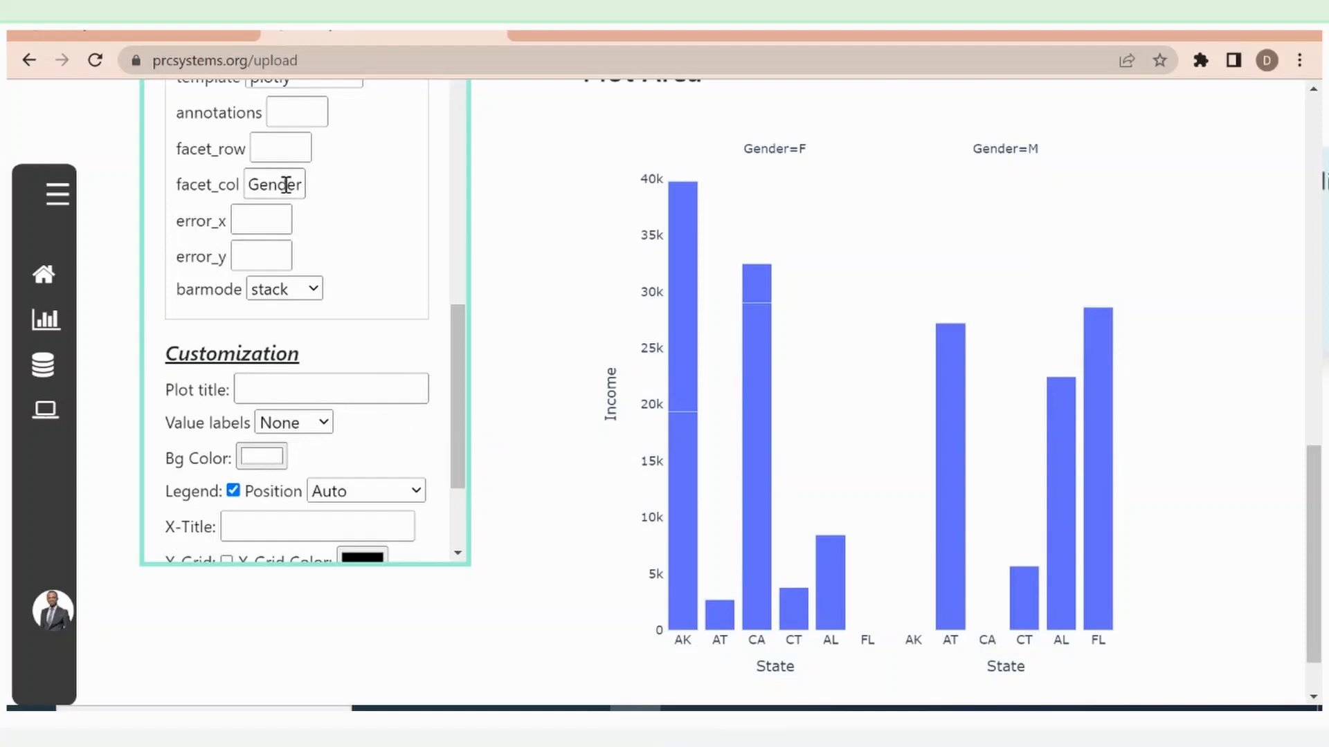
left_click(286, 186)
key("ctrl+a")
key("BackSpace")
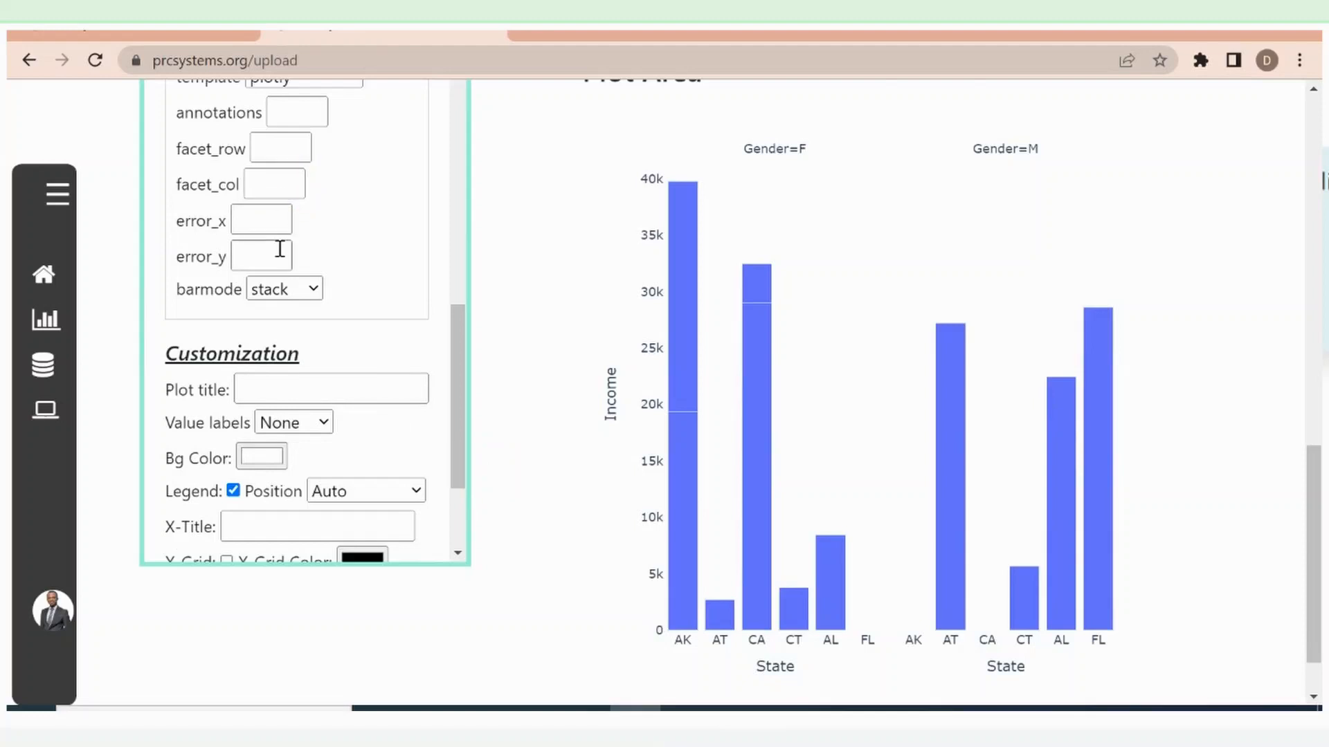
left_click_drag(458, 389, 455, 465)
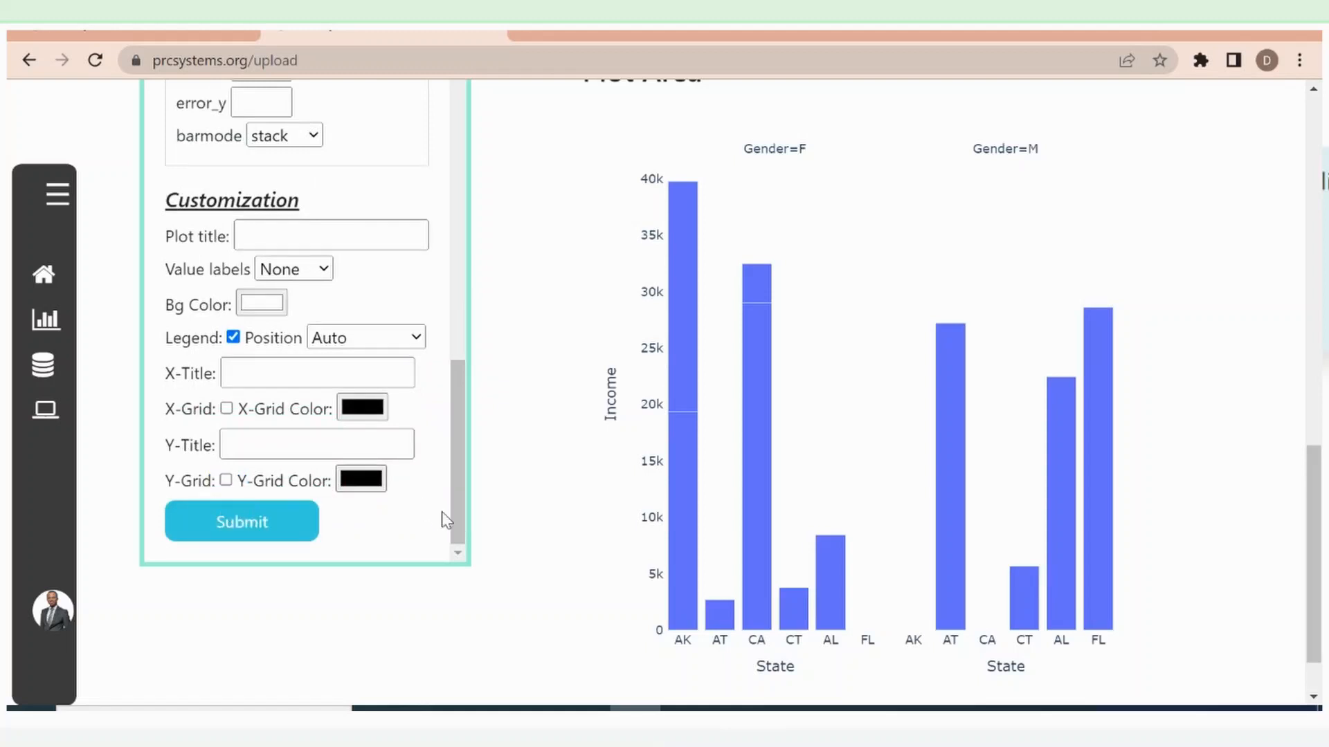
left_click_drag(451, 500, 451, 382)
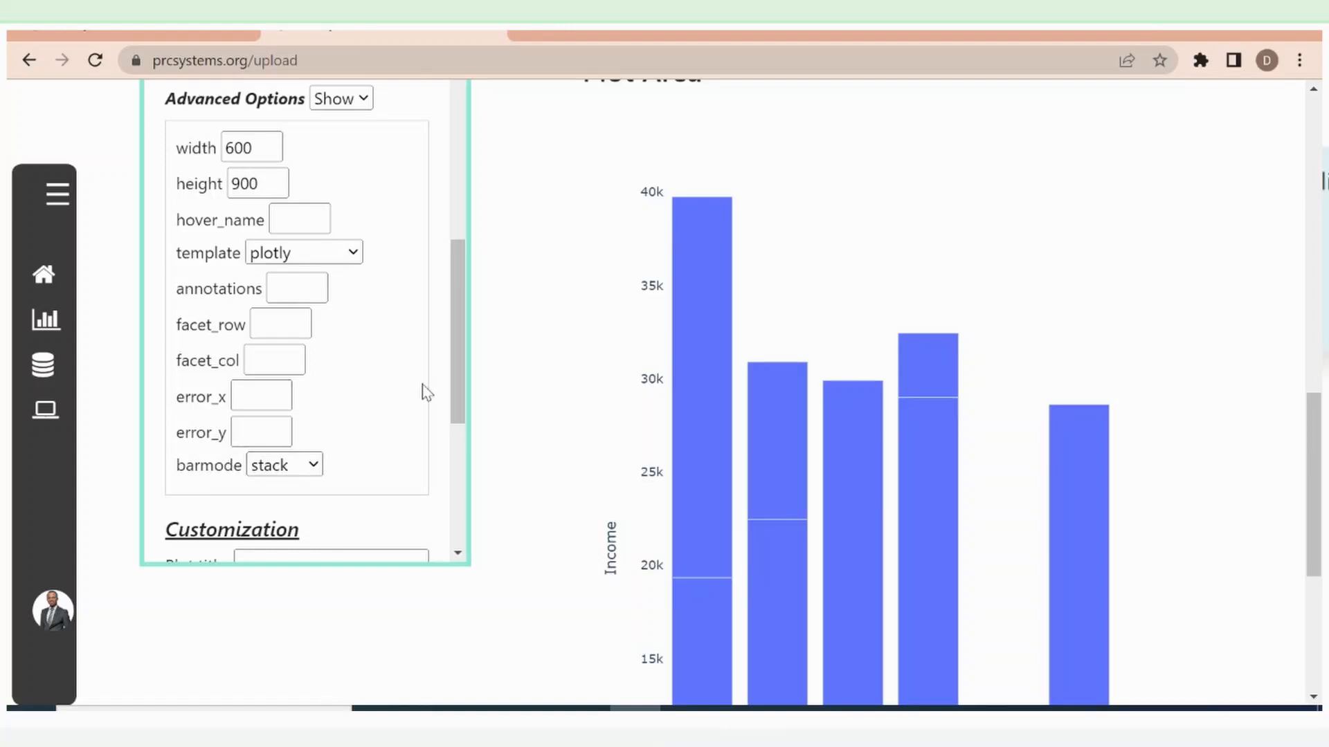
- Color the bar plot by Gender, submit it and view the redrawn plot
left_click(314, 467)
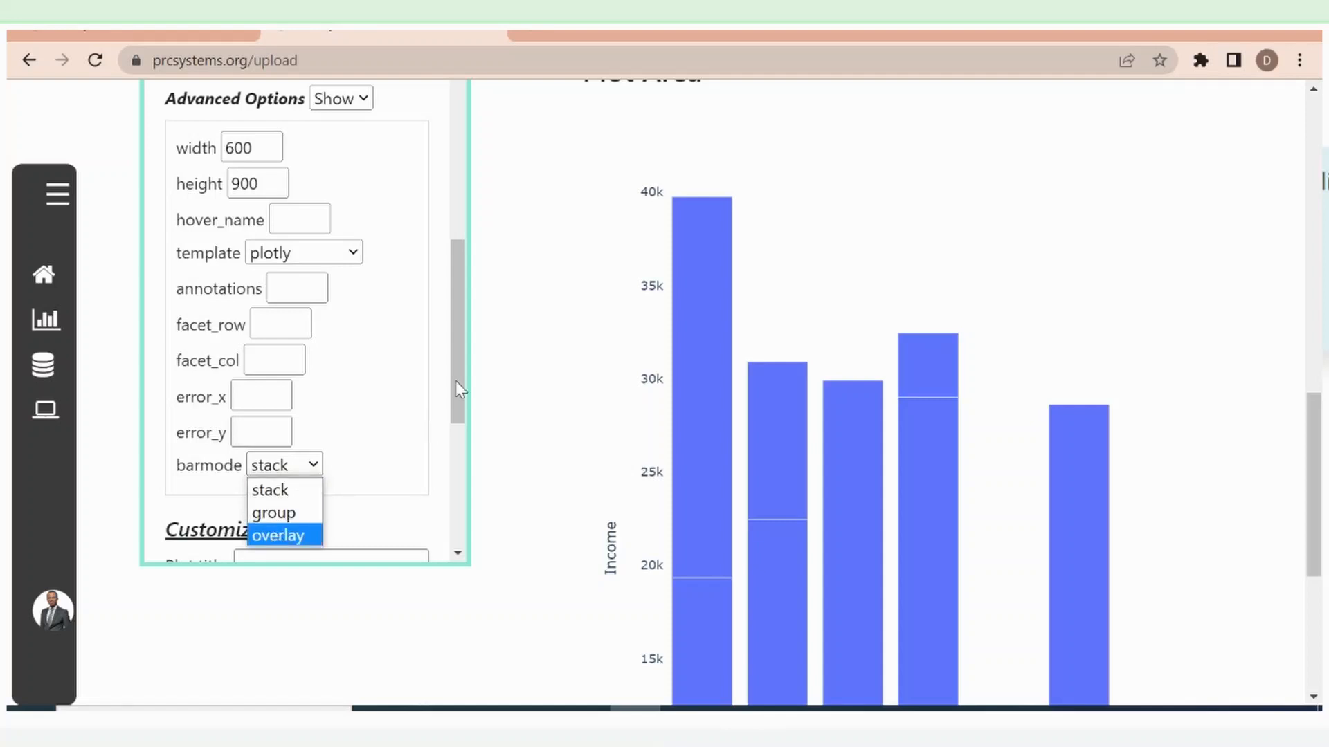
left_click(439, 415)
left_click_drag(458, 381, 475, 239)
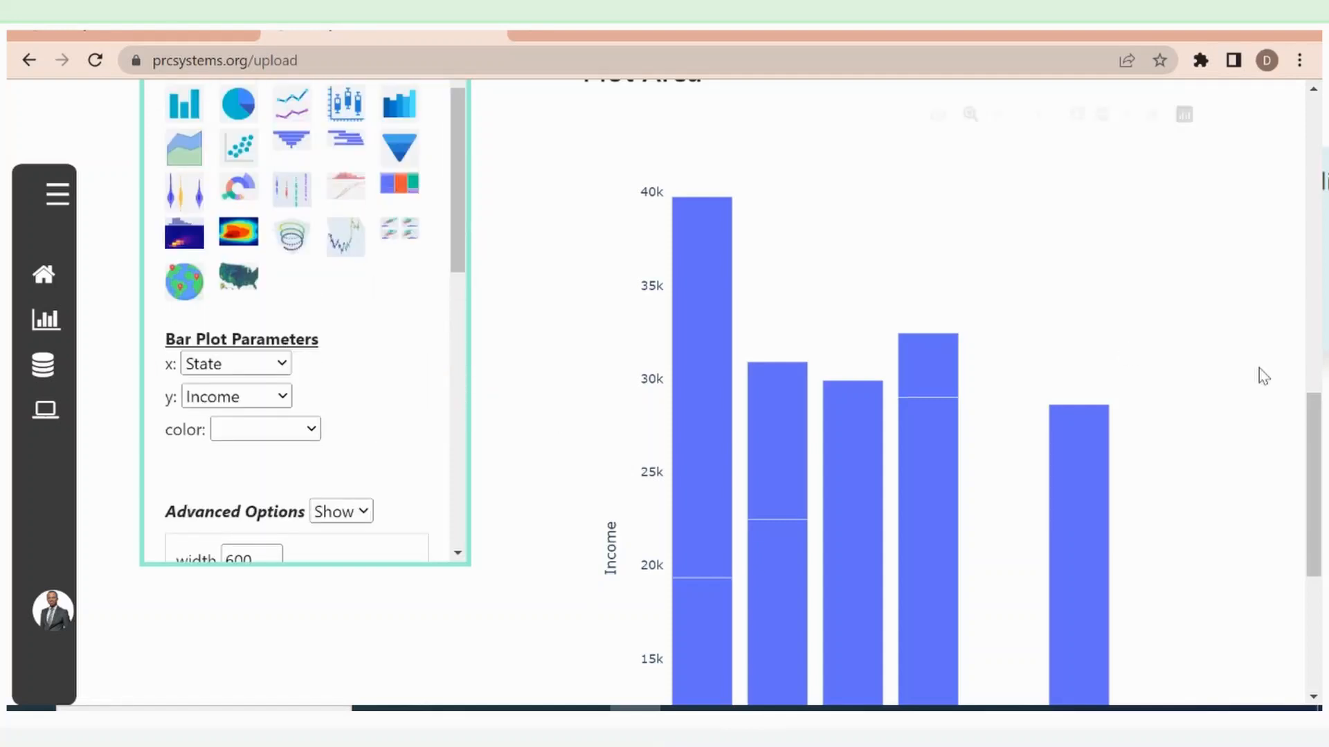
scroll(485, 533, "down", 1)
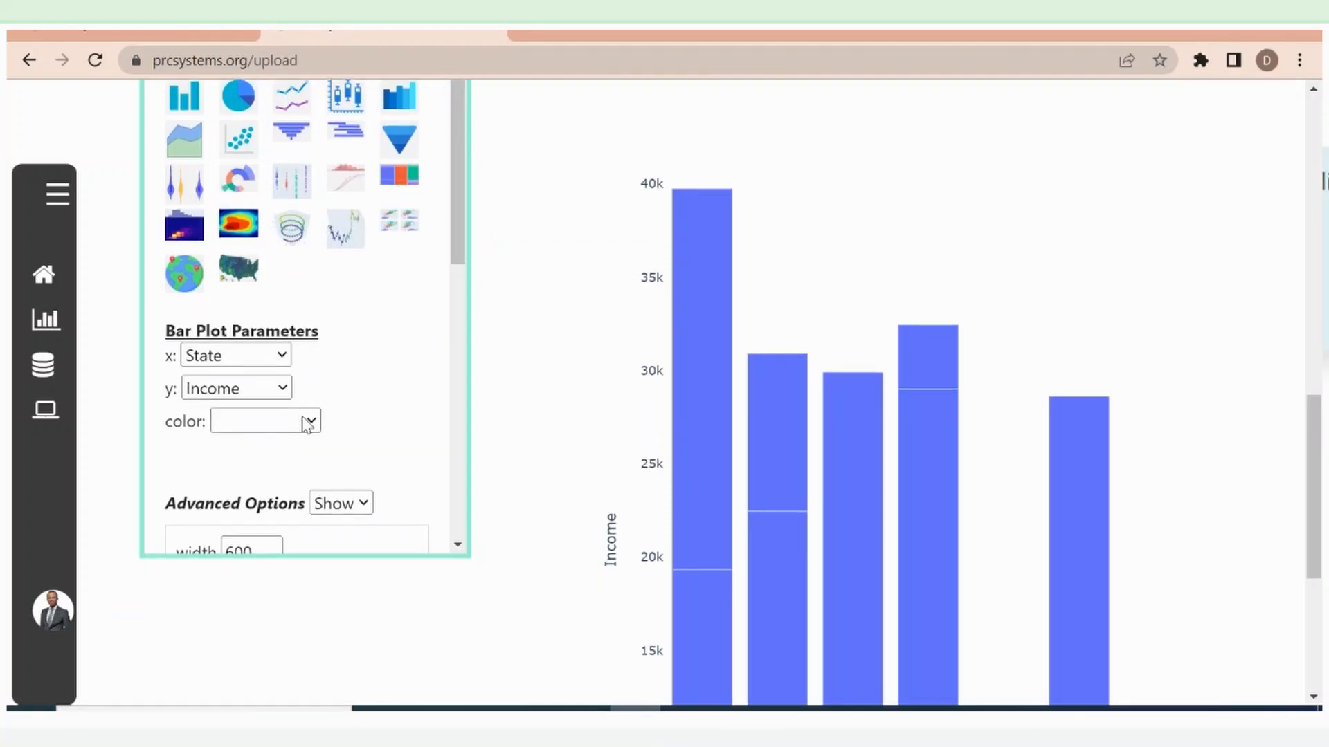
left_click(308, 422)
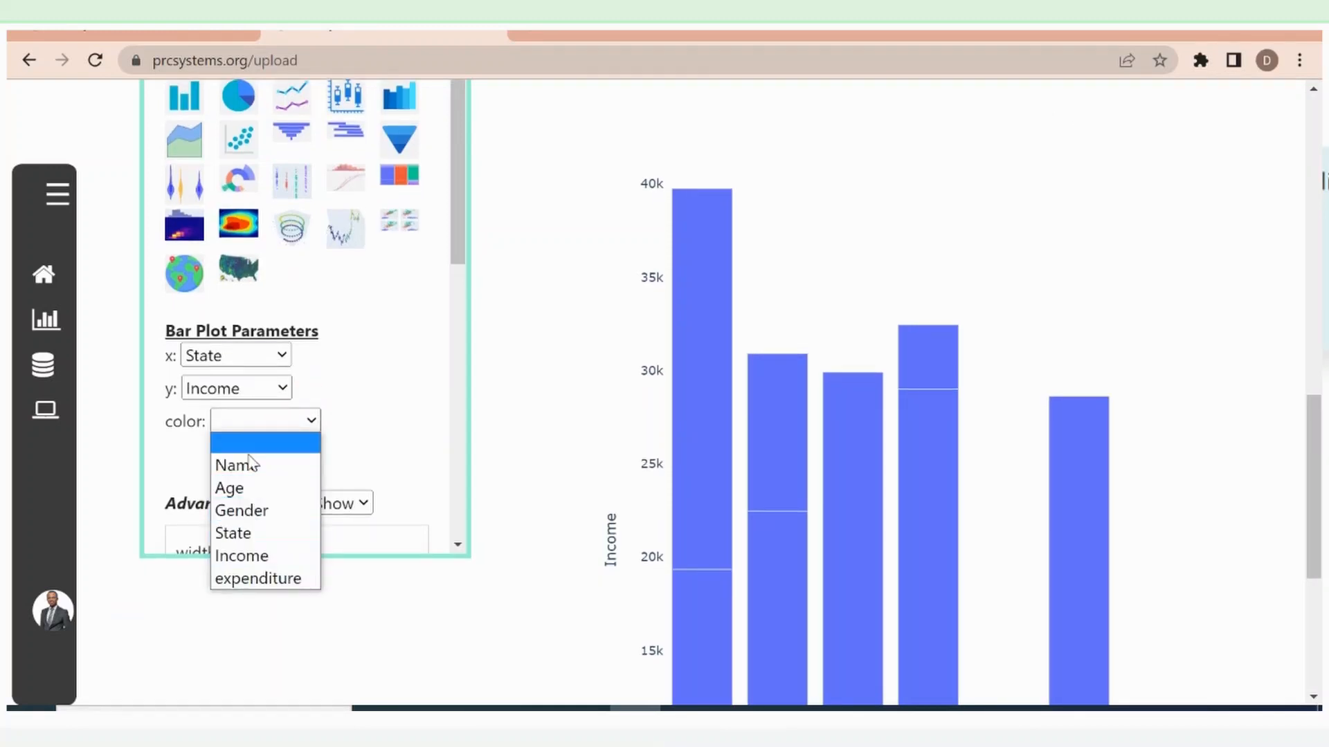
left_click(255, 512)
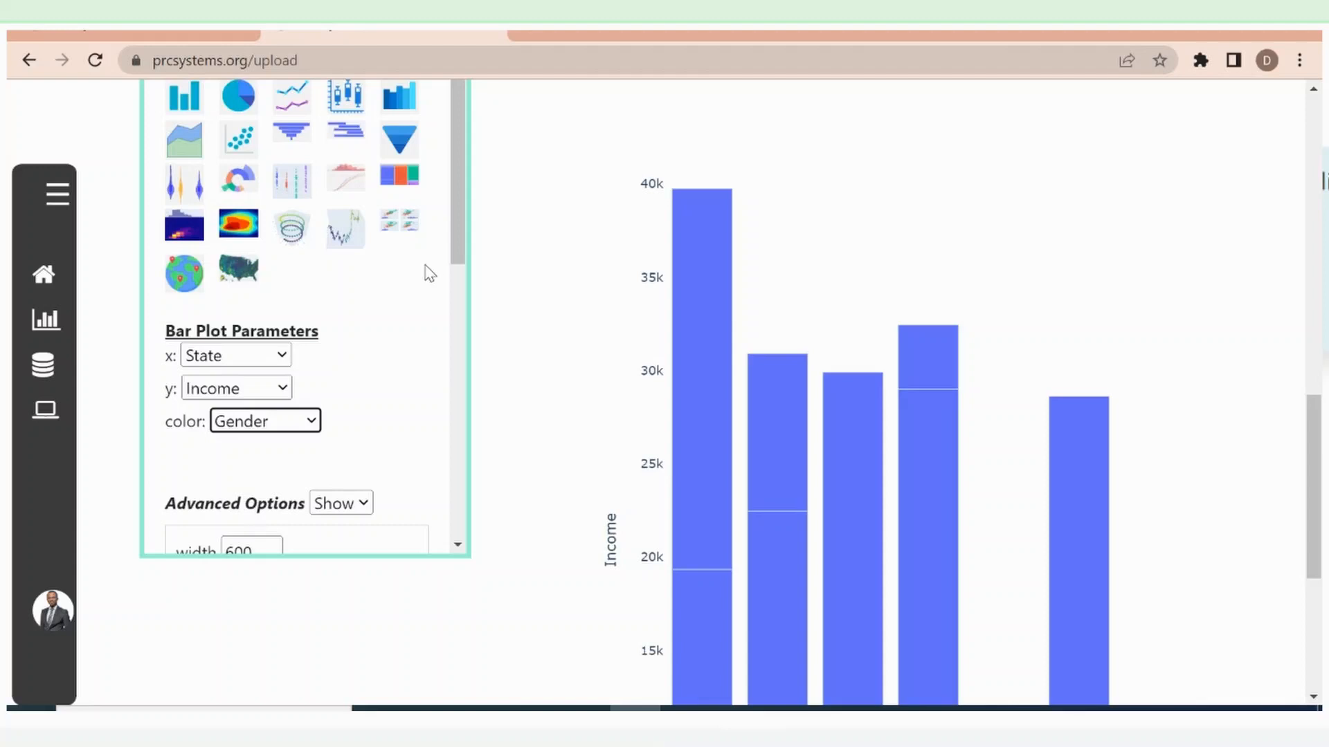
mouse_move(452, 235)
left_mouse_down()
mouse_move(481, 329)
mouse_move(475, 512)
left_mouse_up()
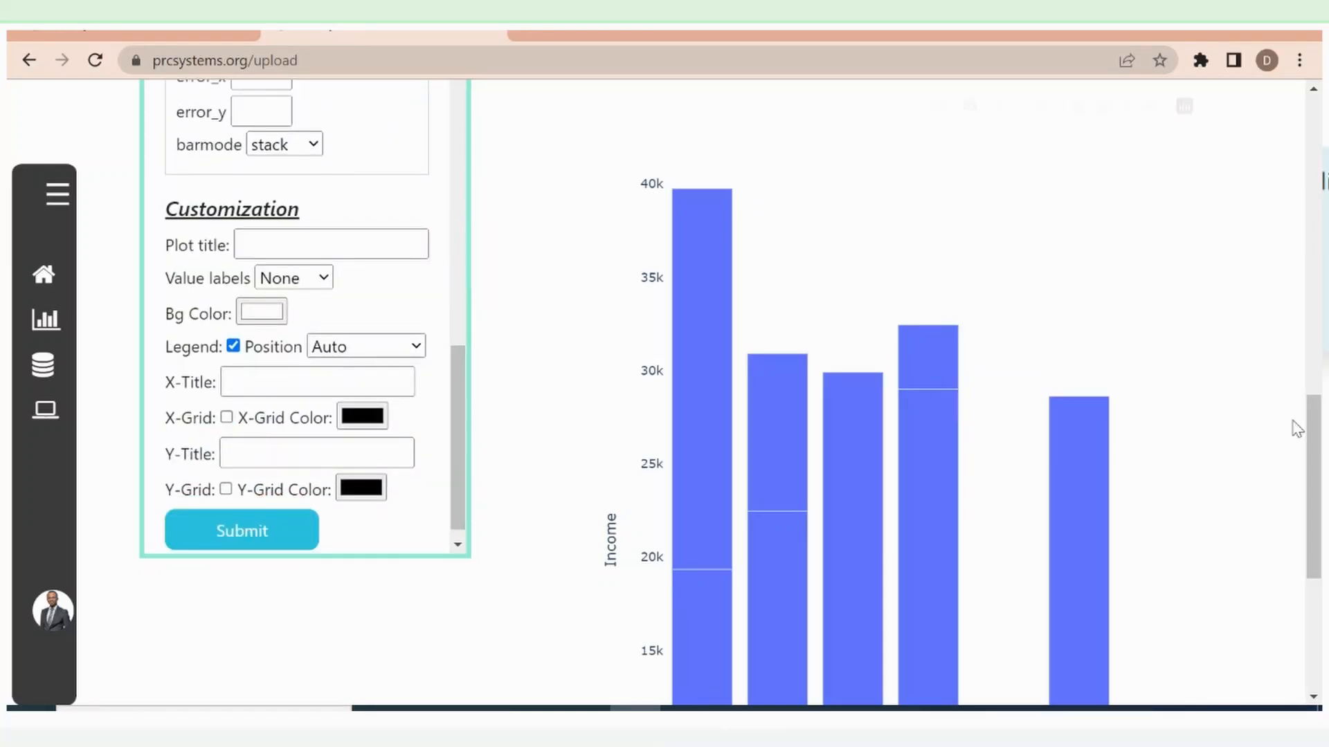
left_click_drag(1306, 450, 1315, 379)
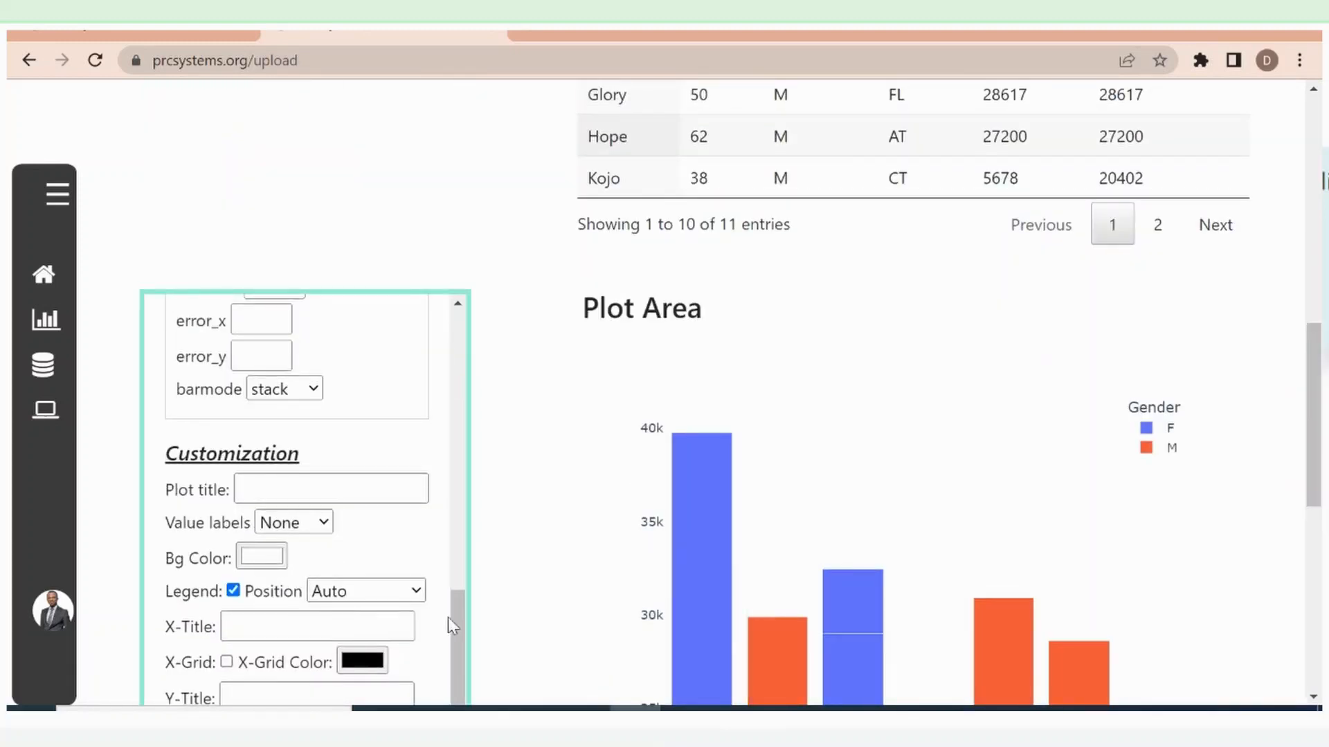
- Set the bar plot's height to 600 in the advanced options and submit it to redraw the plot
left_click_drag(460, 635, 458, 506)
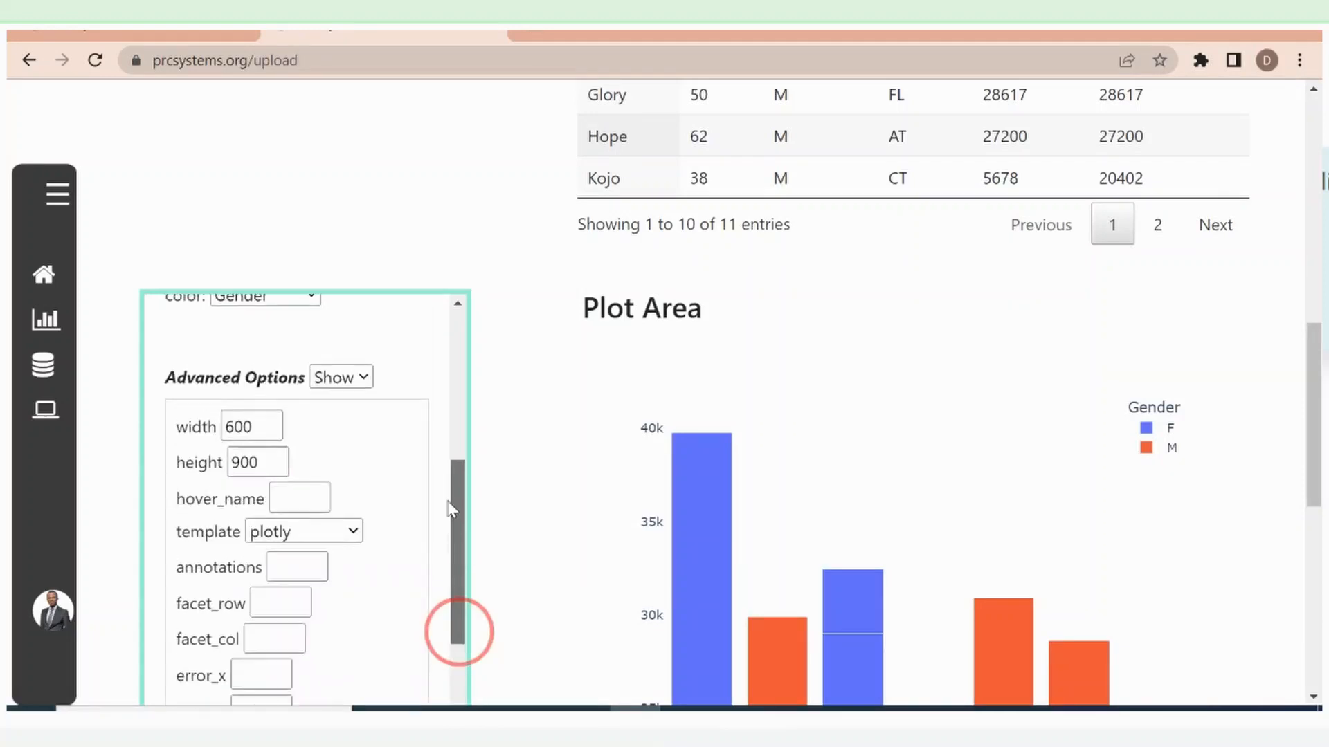
left_click(243, 465)
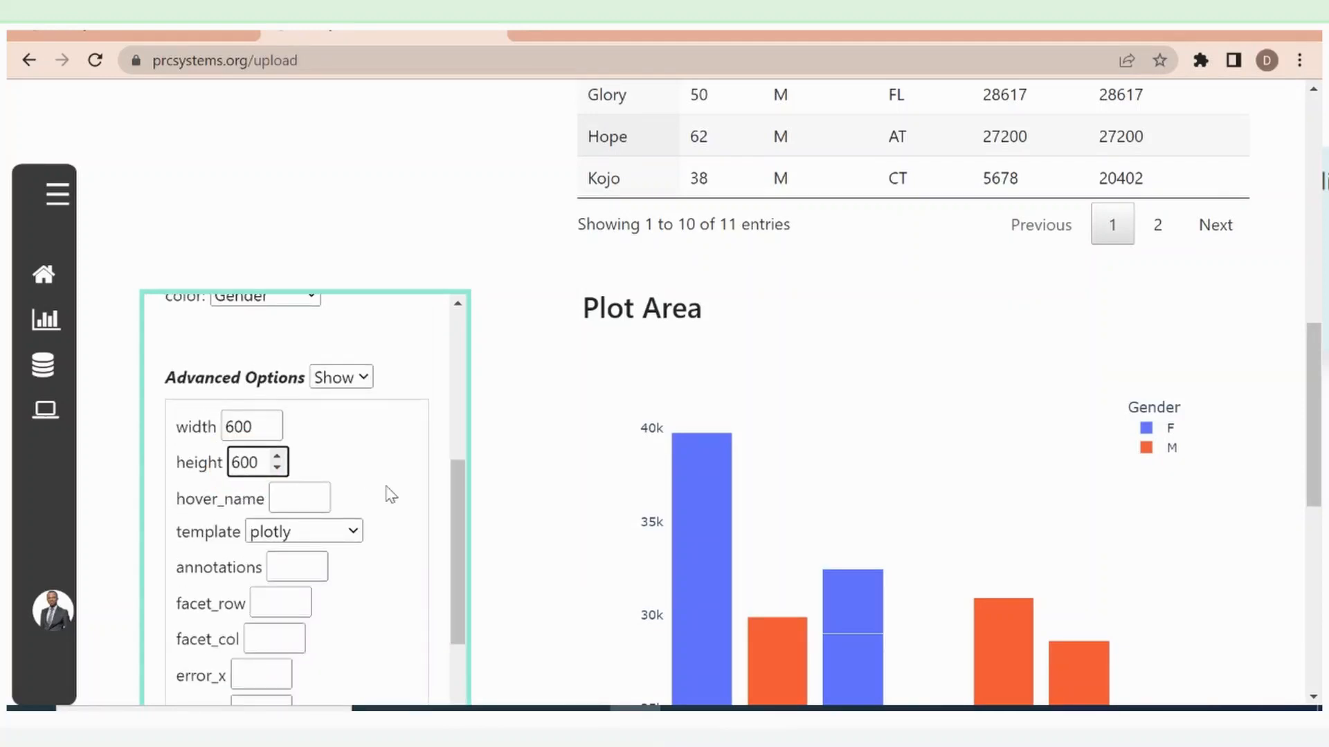
left_click_drag(450, 529, 455, 674)
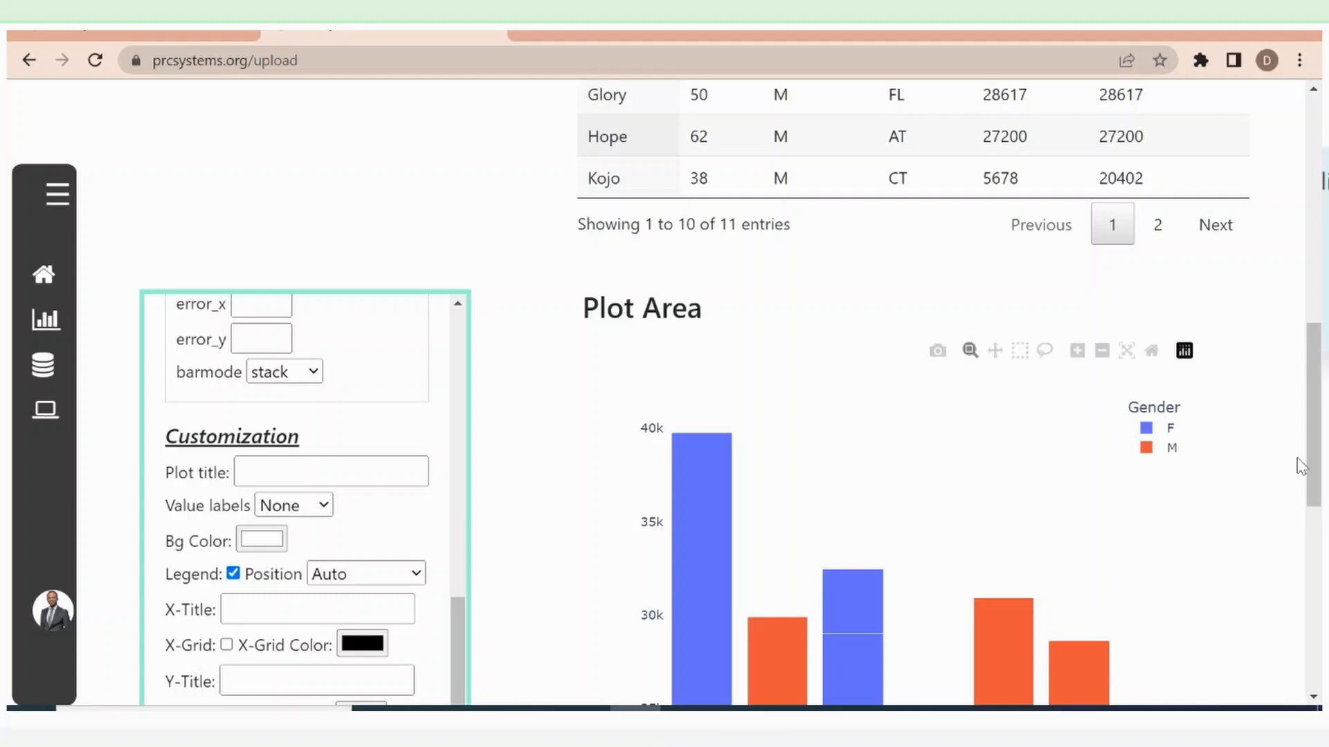
scroll(1310, 398, "down", 4)
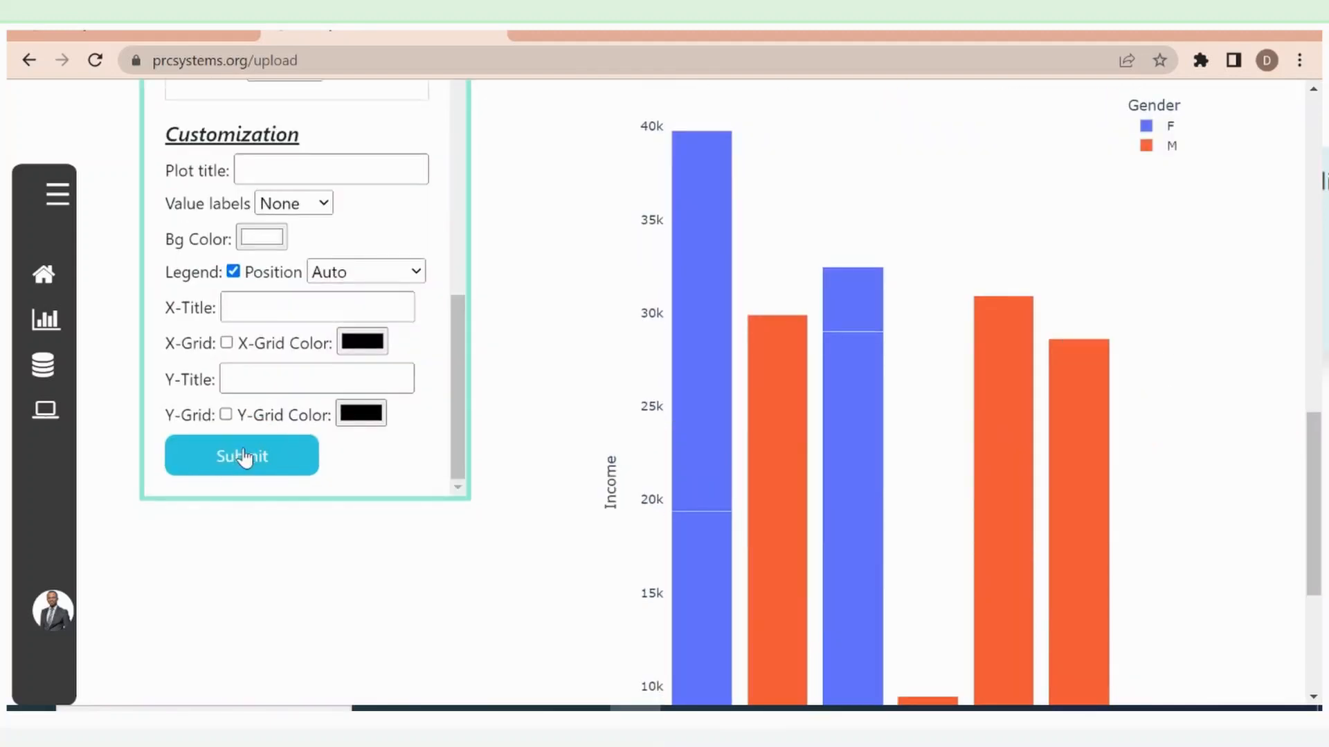
left_click_drag(454, 433, 458, 316)
left_click_drag(1315, 565, 1317, 527)
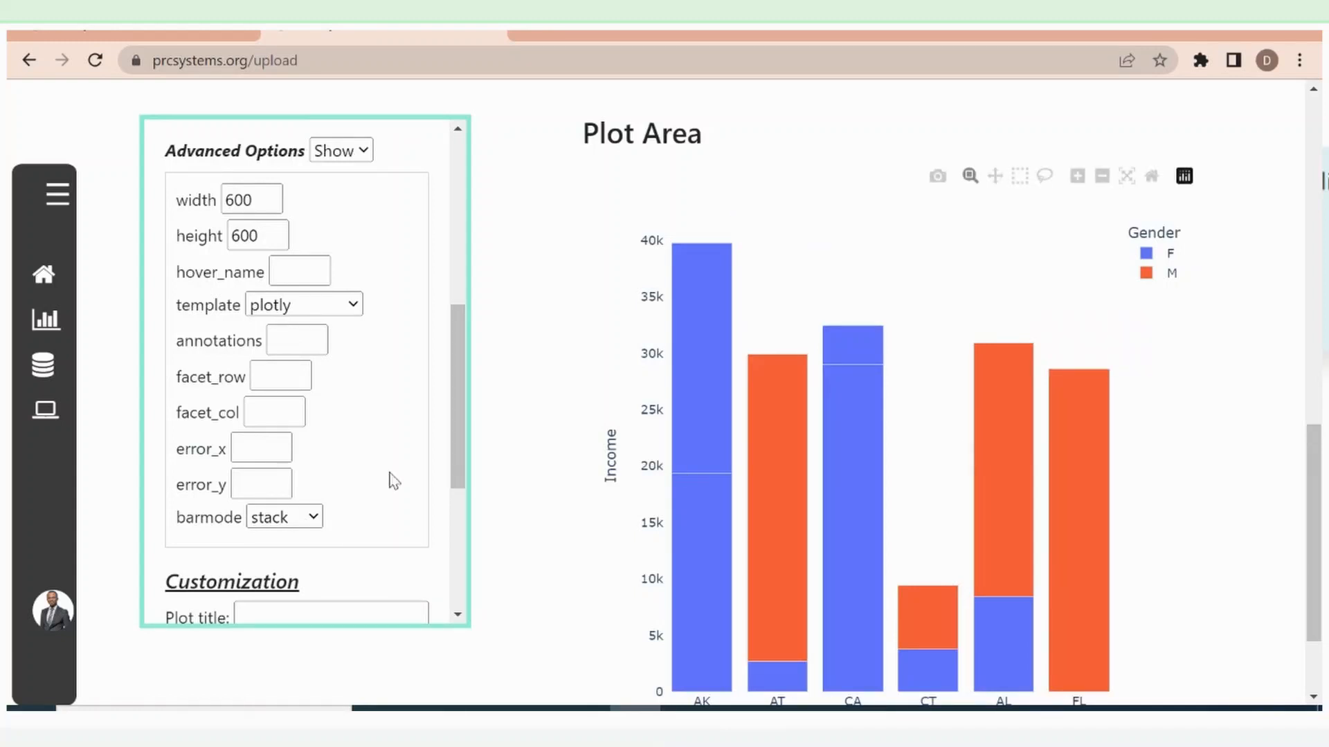
- Change the bar plot's barmode to group and submit it to redraw the plot
left_click(315, 517)
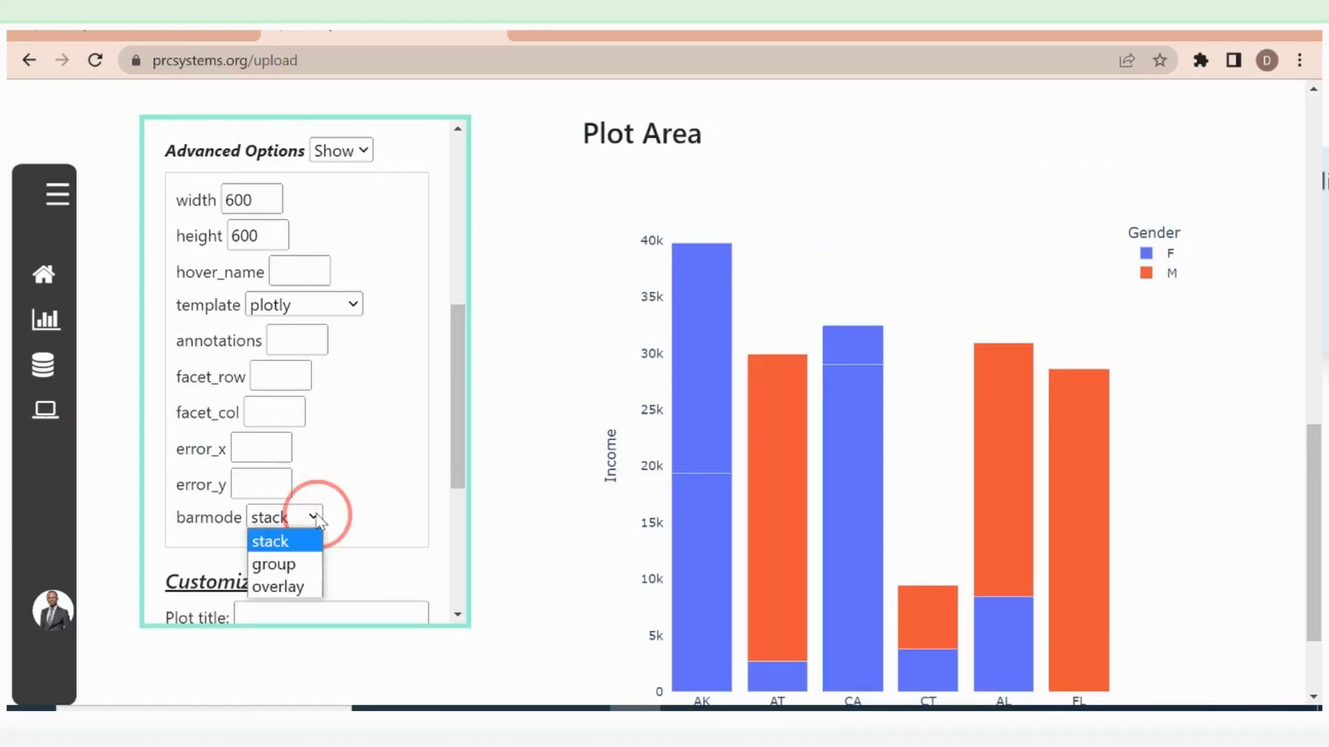
left_click(284, 564)
left_click_drag(457, 447, 467, 533)
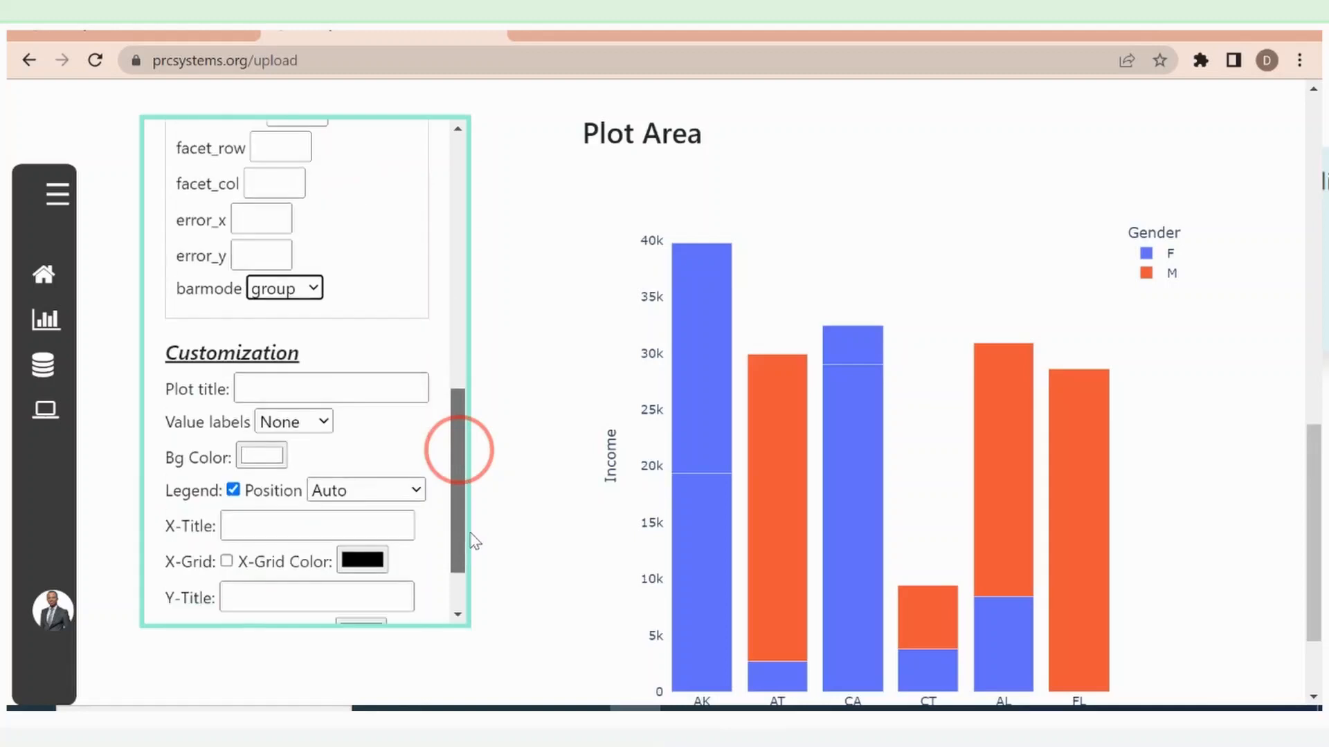
scroll(1068, 542, "down", 1)
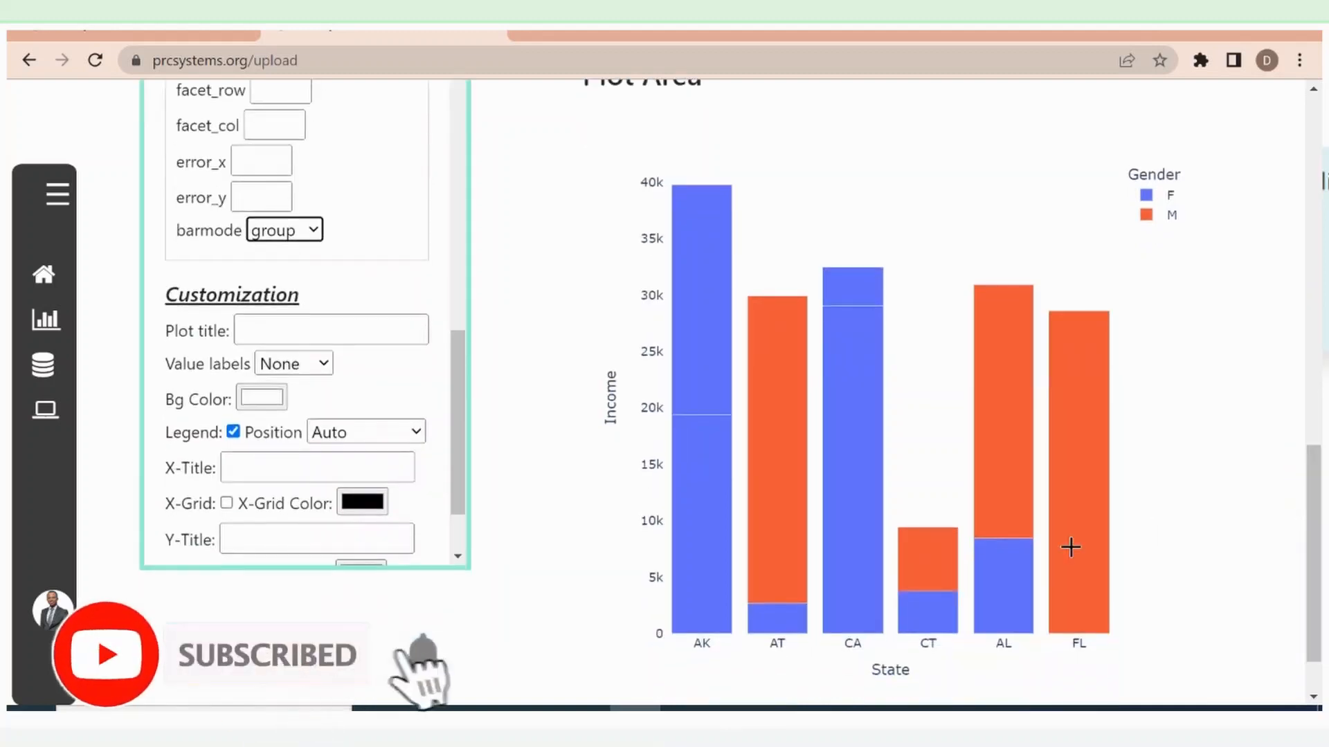
scroll(463, 434, "down", 1)
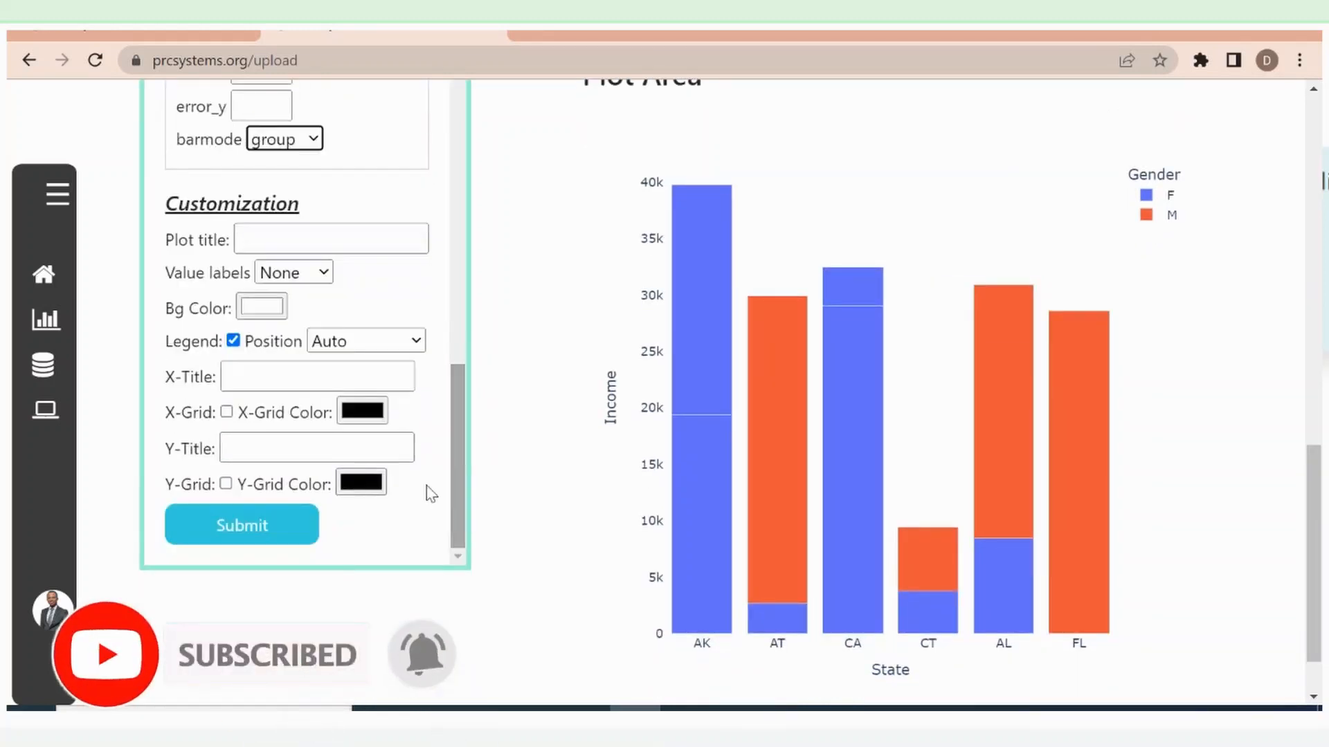
left_click(234, 528)
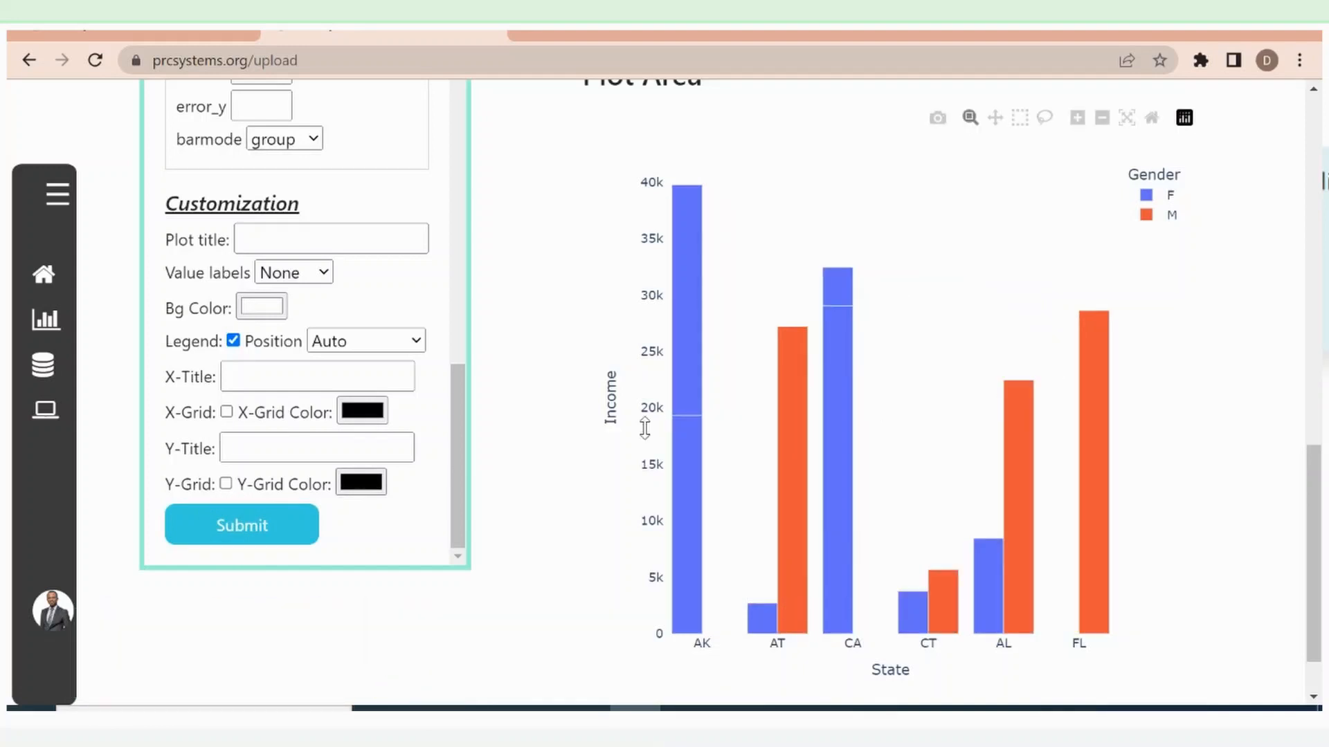
- Make the bar plot horizontal by setting x to Income and y to State, and submit it
left_click_drag(457, 468, 443, 218)
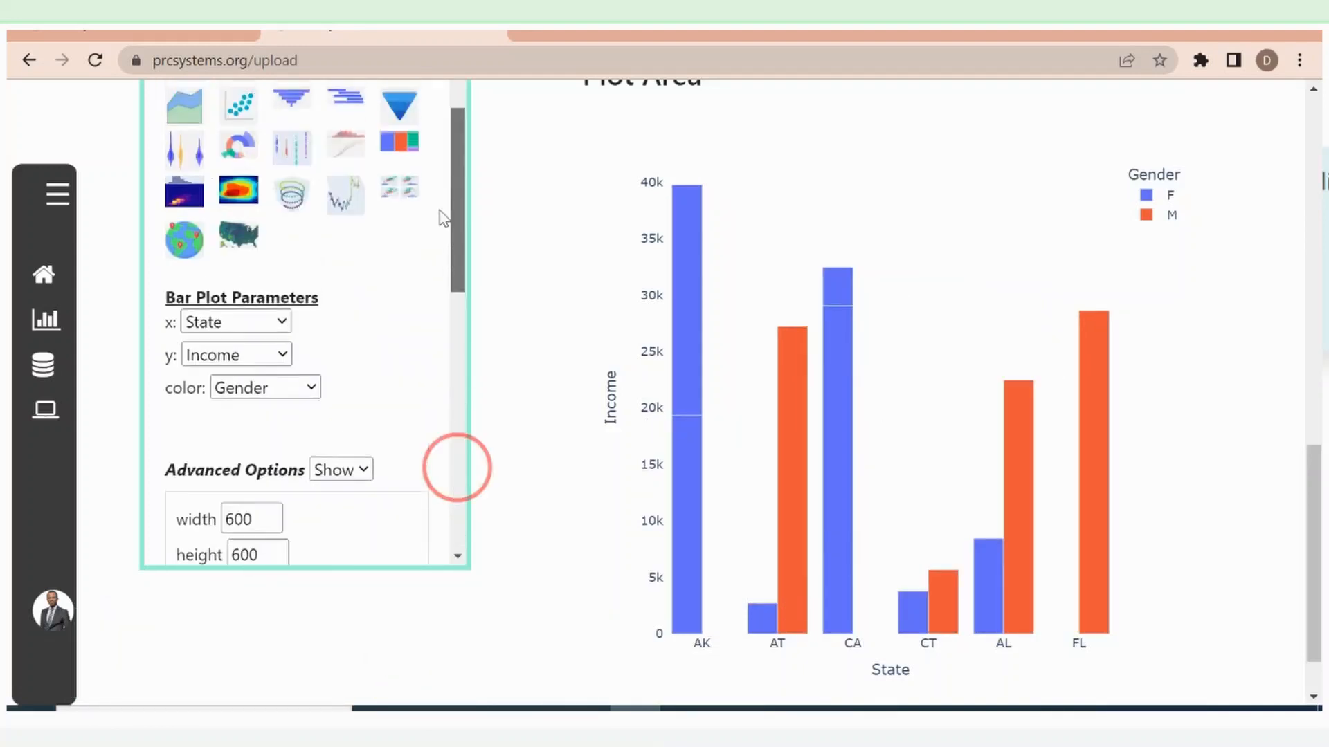
left_click(277, 327)
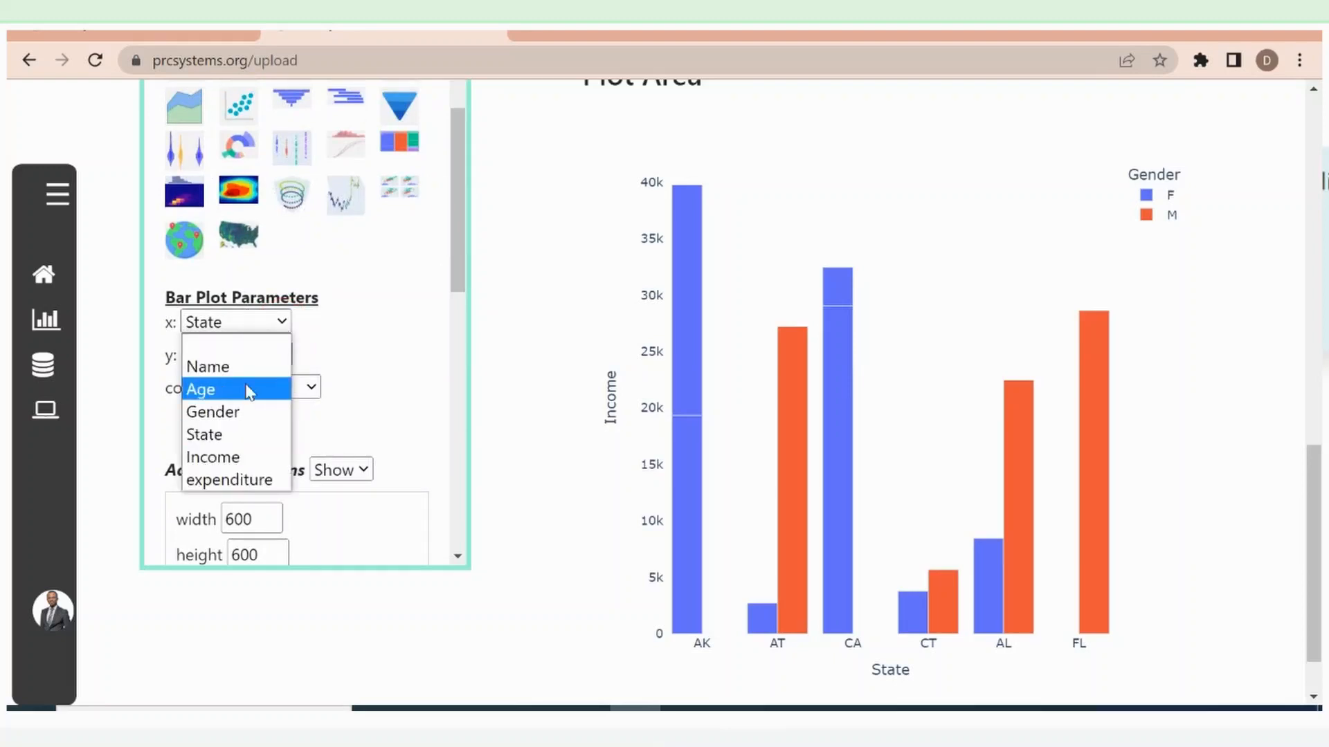
left_click(232, 455)
left_click(275, 356)
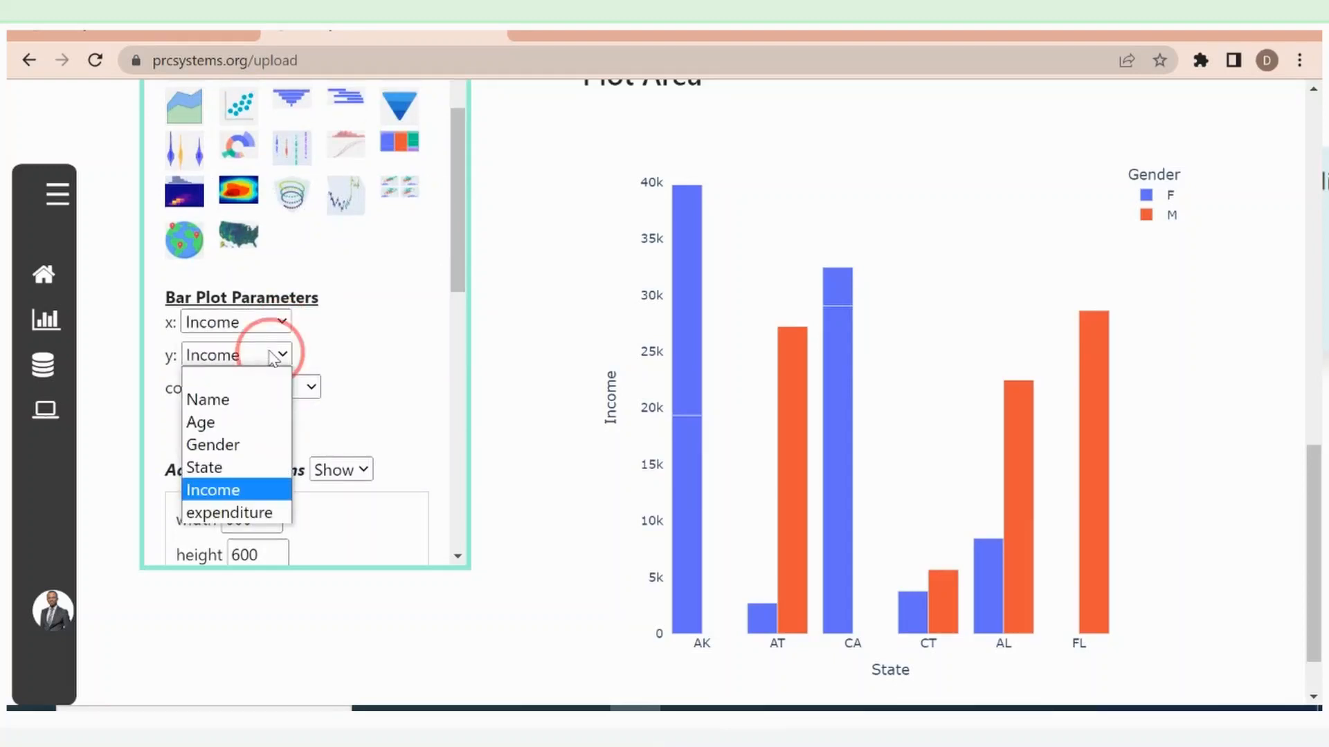
left_click(232, 469)
left_click_drag(457, 291, 483, 528)
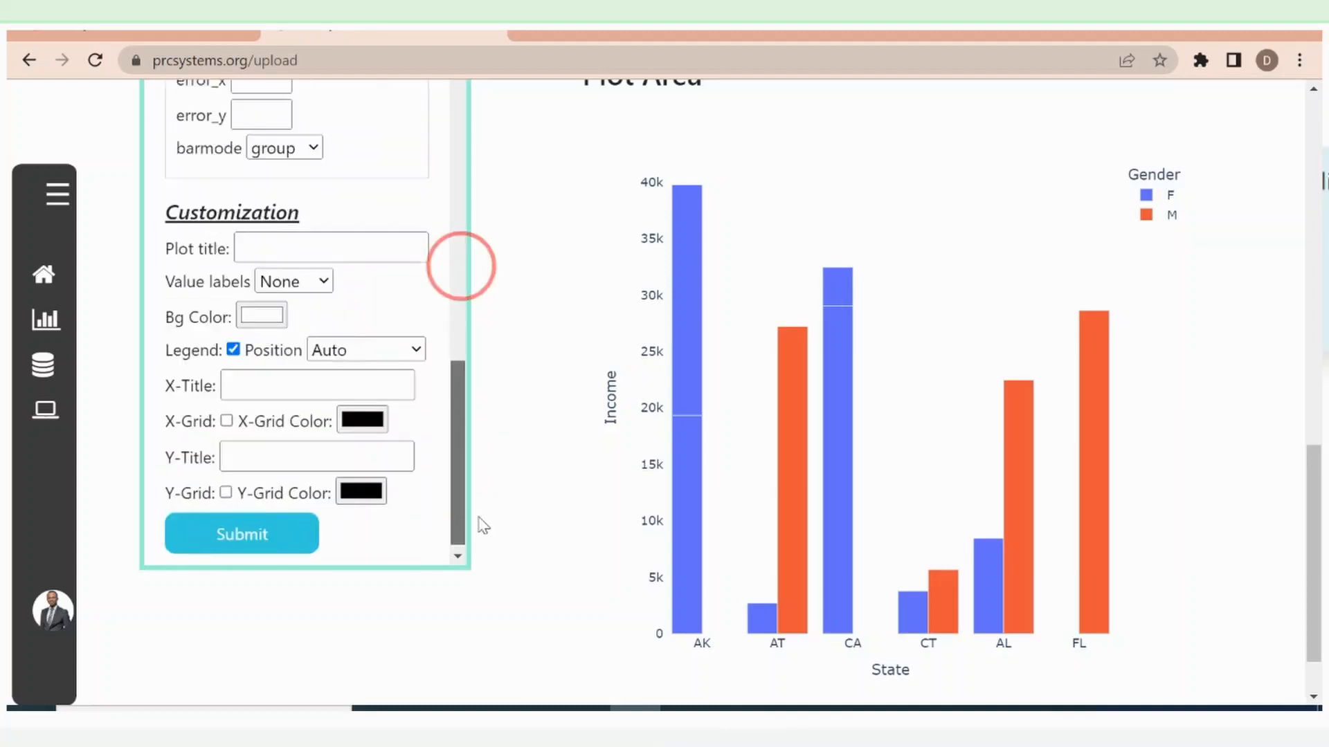
left_click(269, 533)
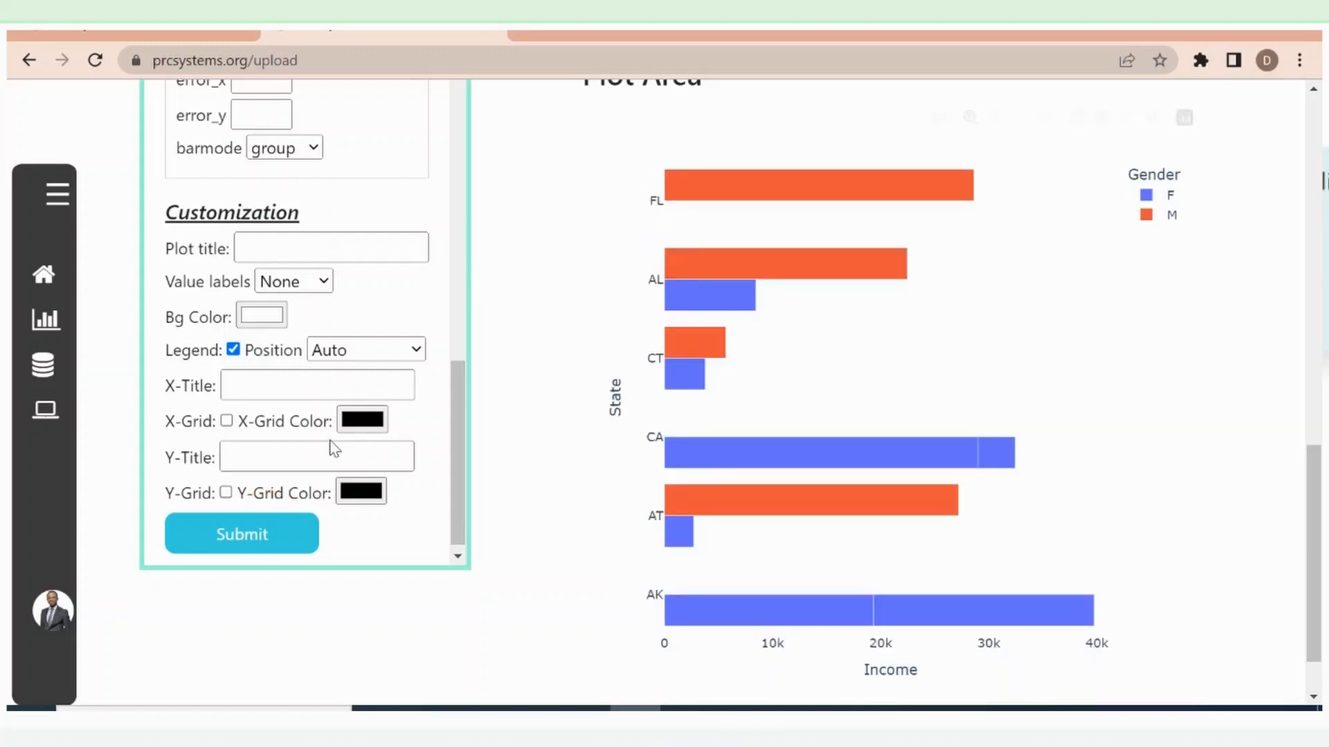
- Set the bar plot's height to 500 in the advanced options and submit it to redraw the plot
left_click_drag(460, 436, 451, 296)
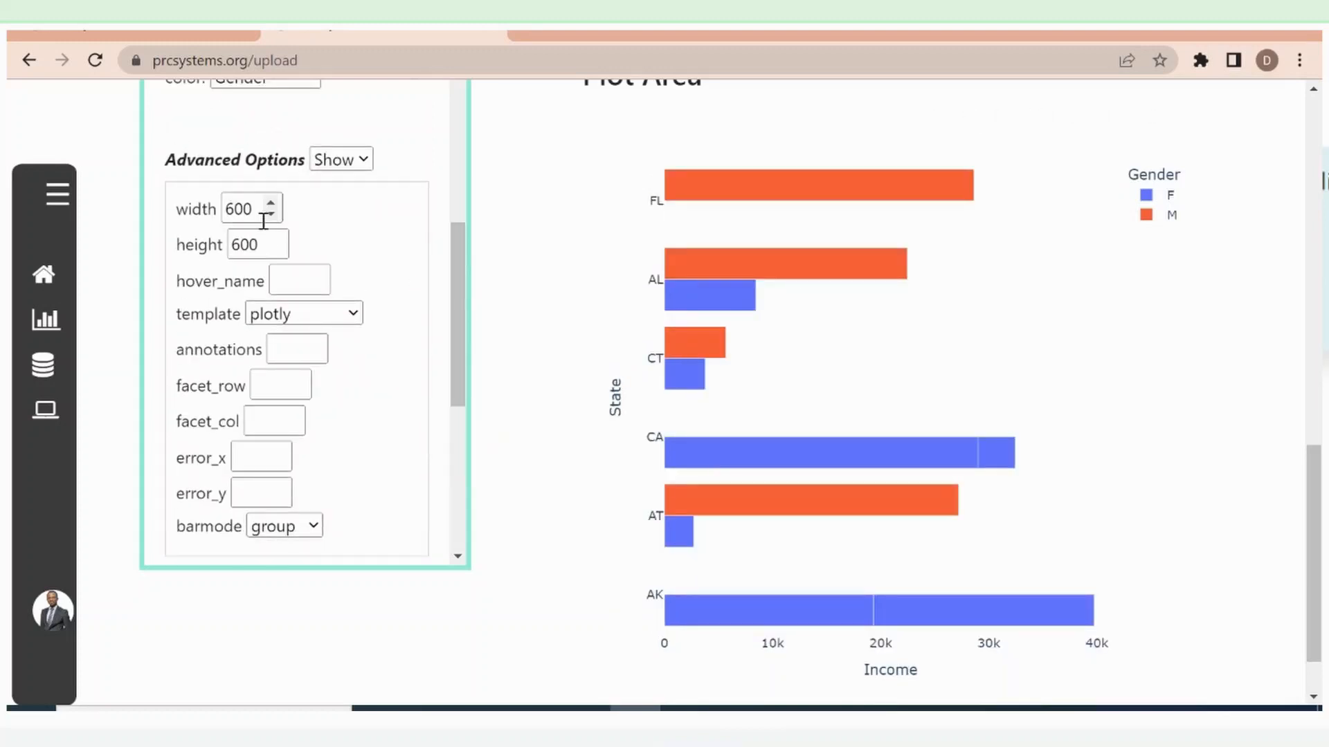
left_click(244, 245)
key("BackSpace")
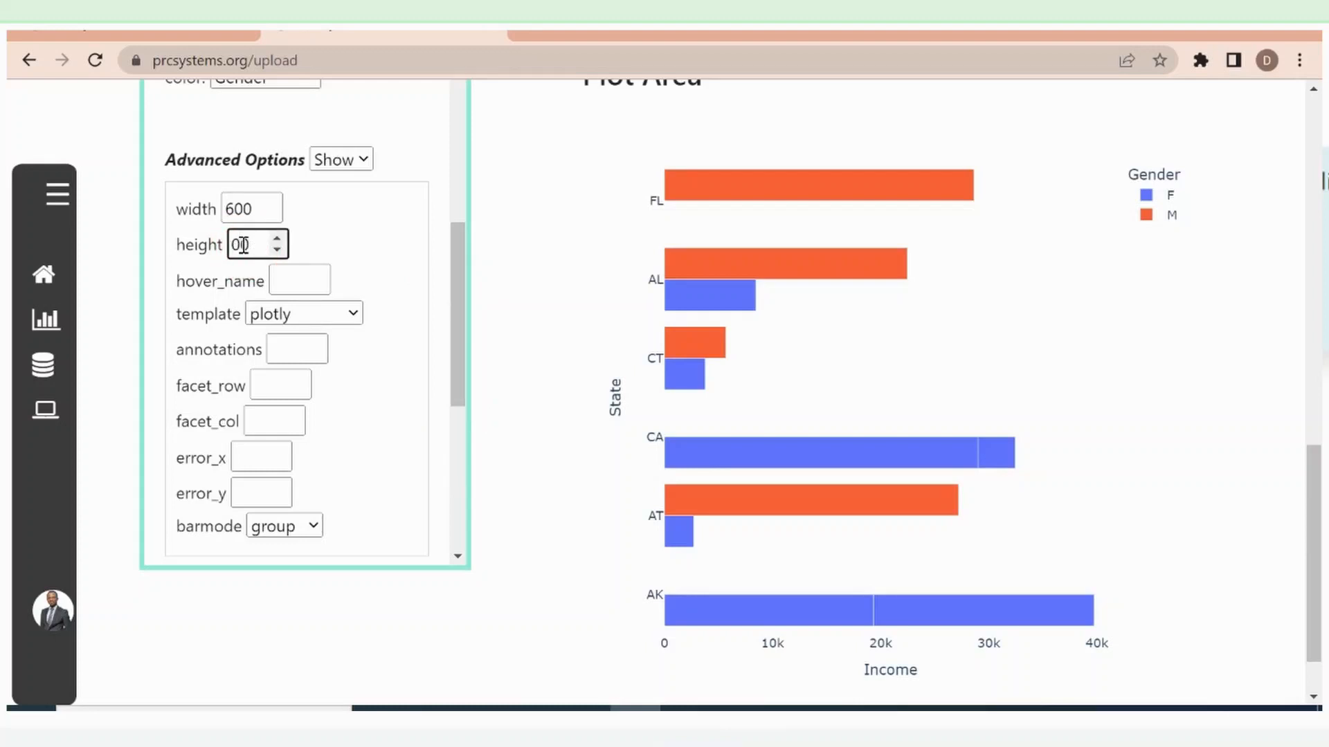
left_click_drag(455, 329, 490, 510)
left_click(243, 533)
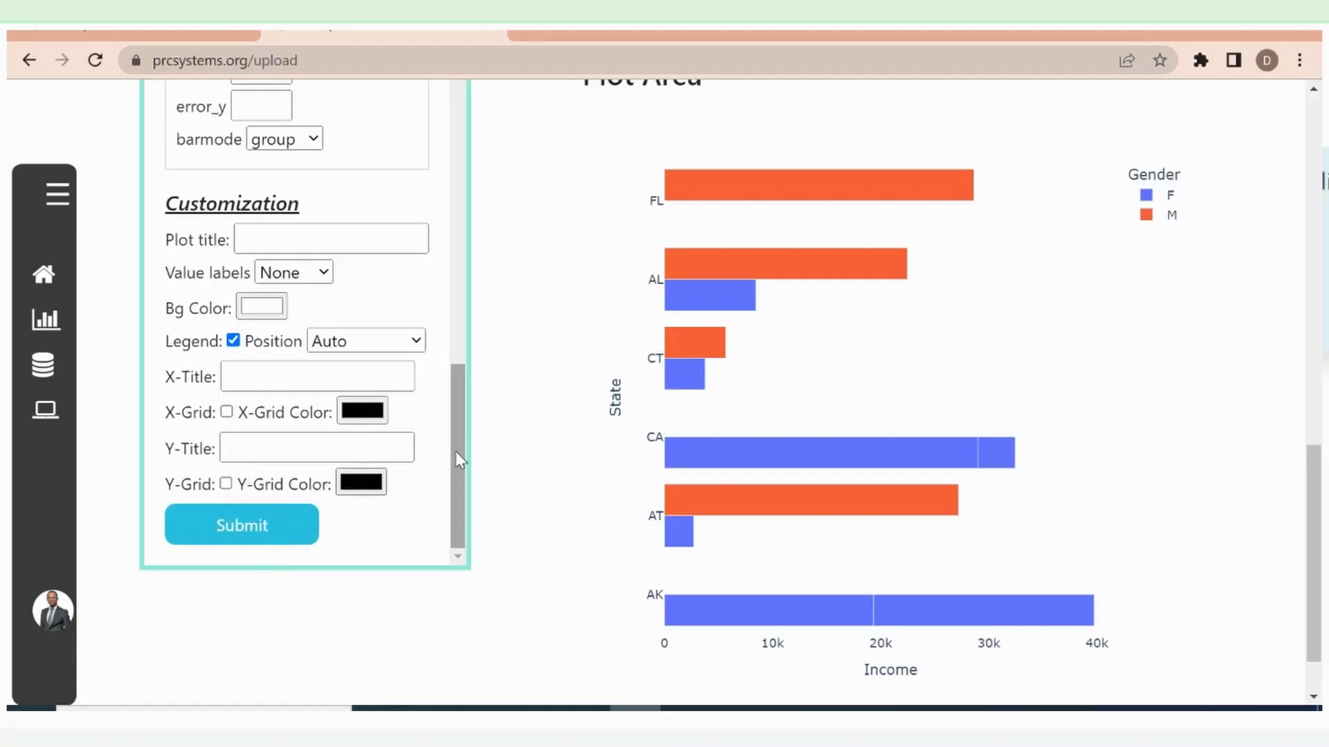
left_click(455, 453)
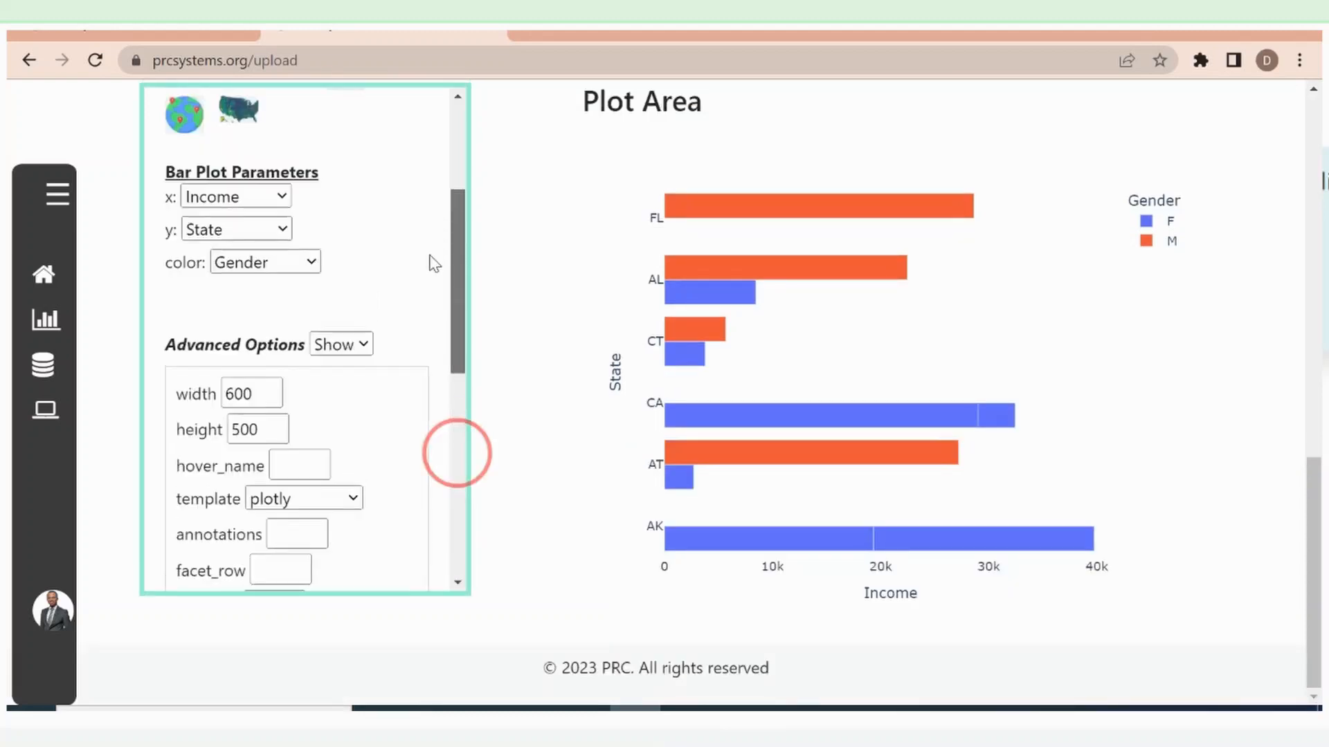
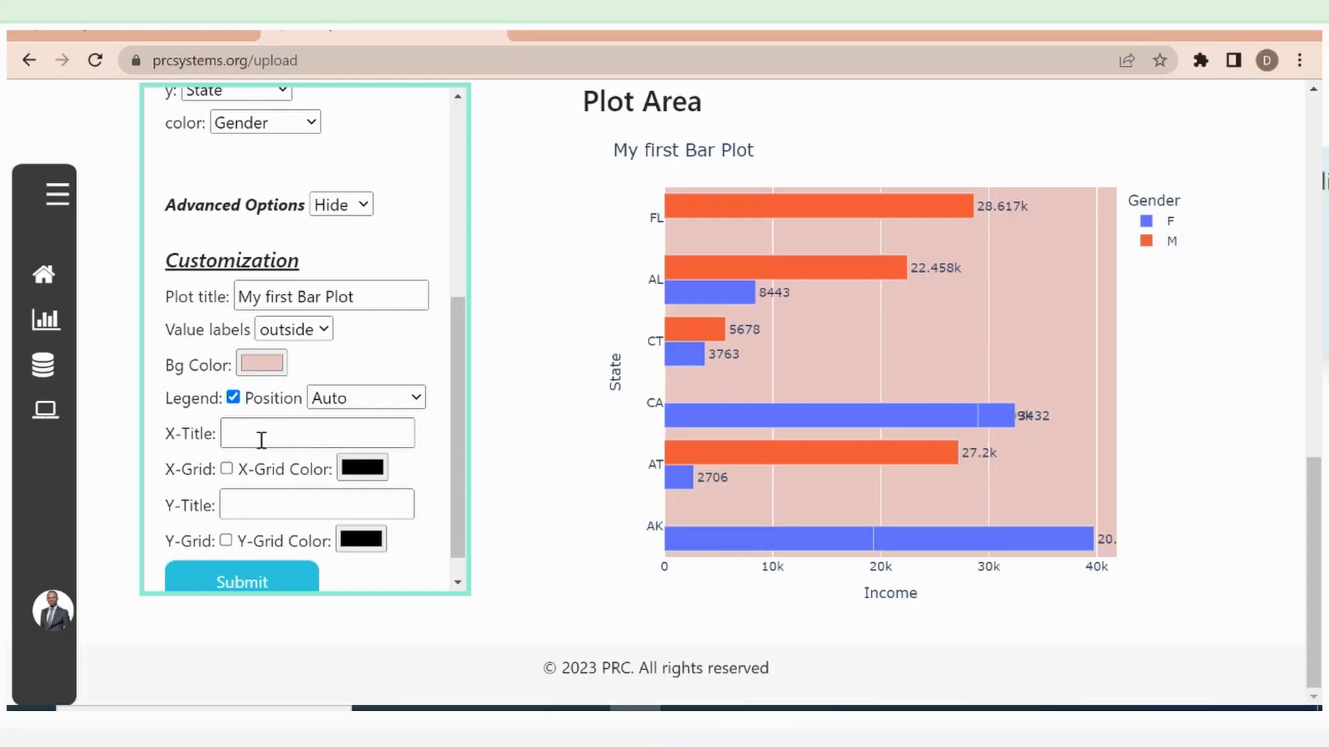
- Title the x-axis "Income of Person" and the y-axis "State of Person", and submit the bar plot
left_click(286, 435)
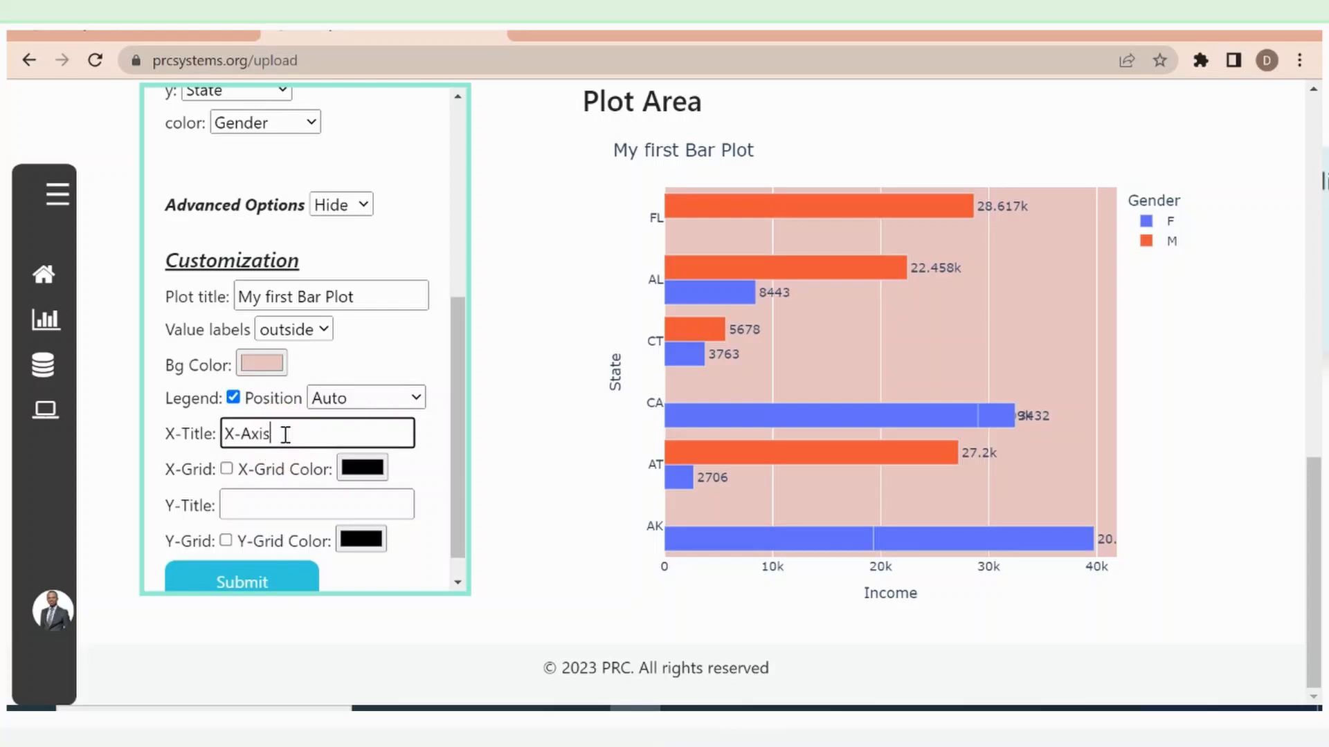
left_click(255, 499)
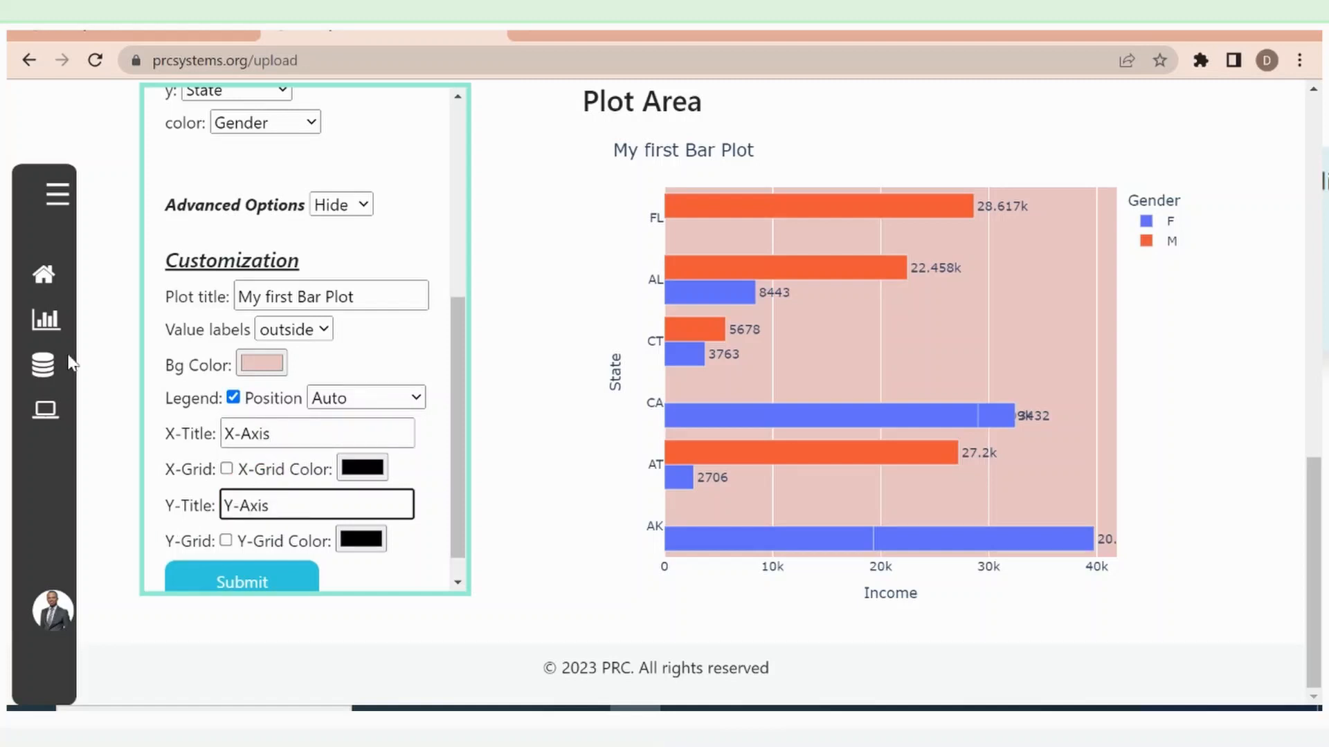
left_click(267, 431)
left_click_drag(291, 433, 128, 432)
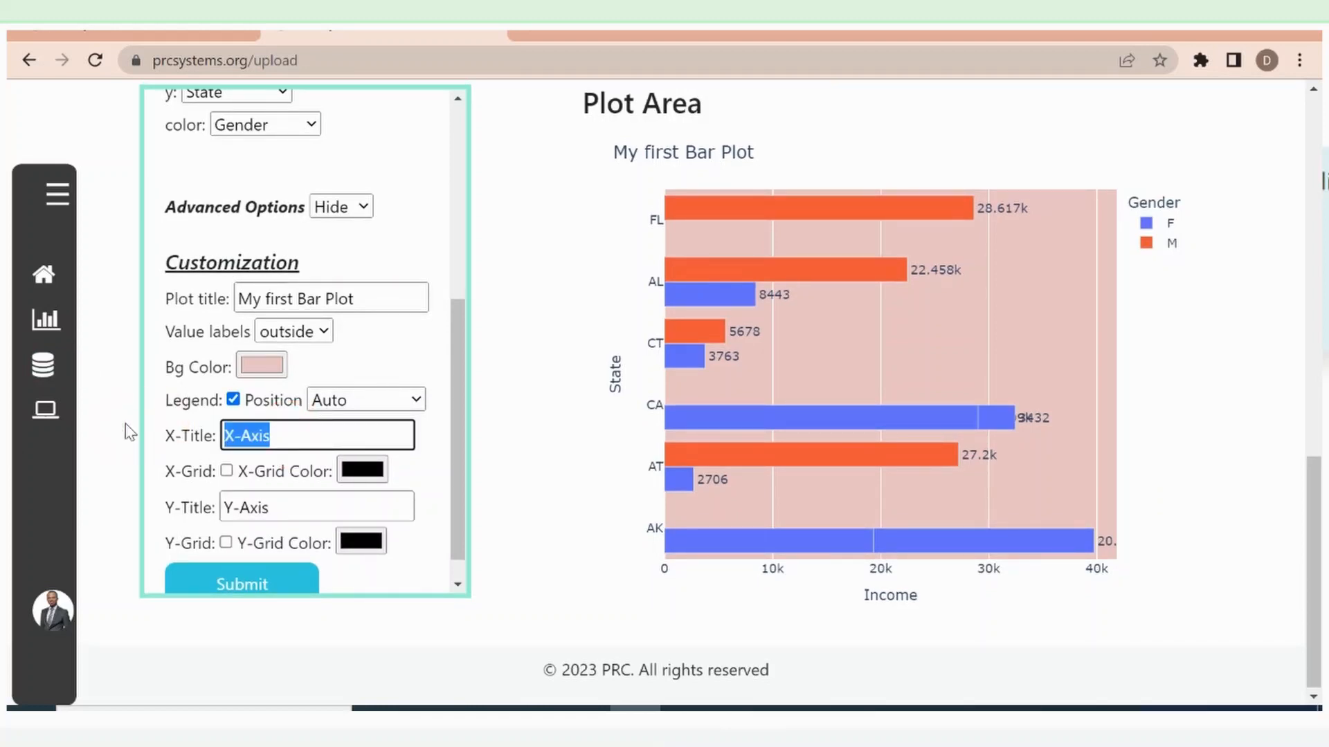
type("Income of Person")
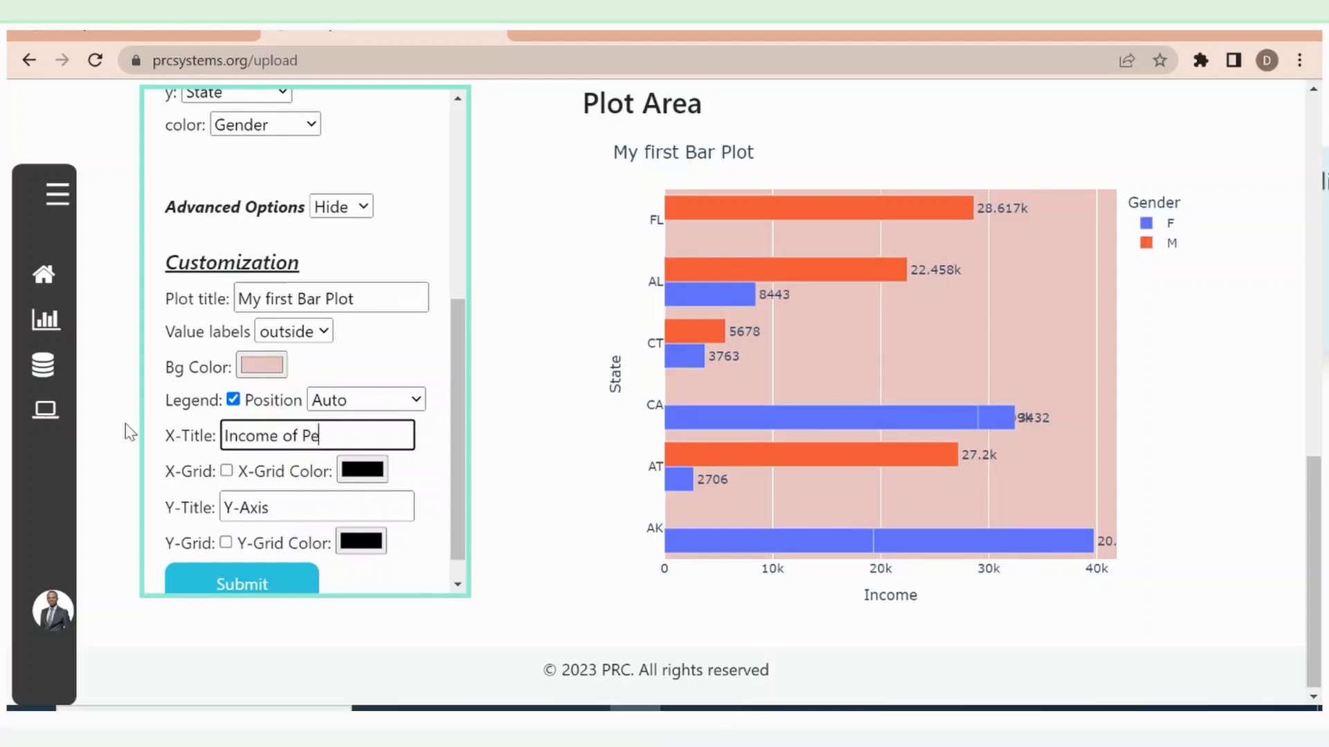
left_click(281, 507)
left_click_drag(282, 507, 150, 506)
type("St")
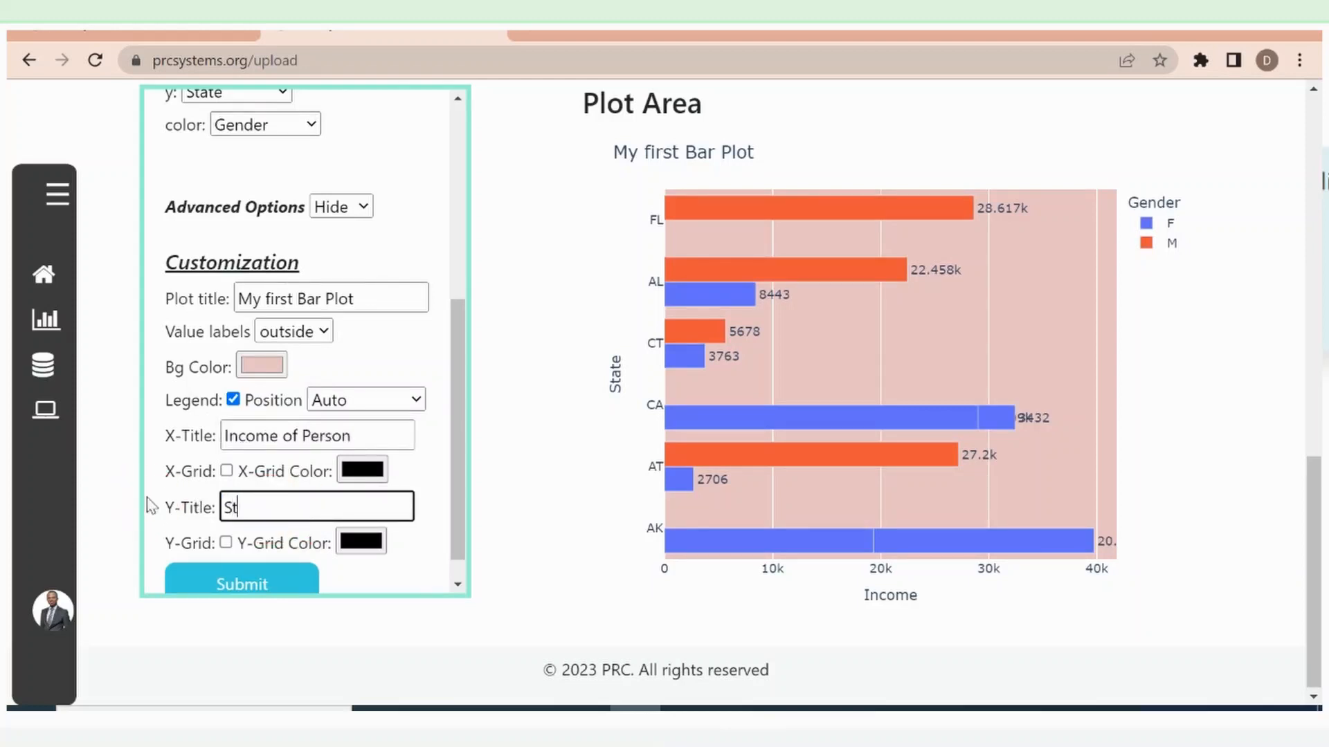
type("ate of Person")
left_click(248, 587)
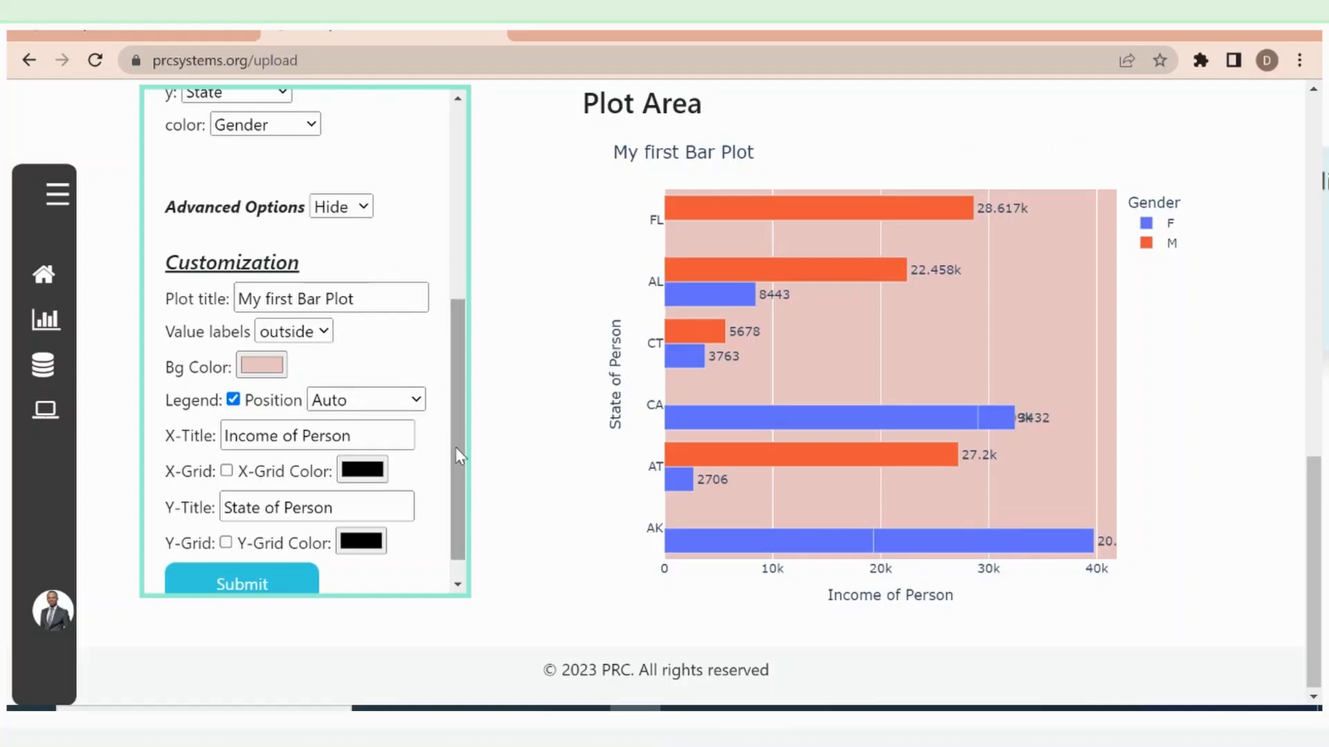
- Change the bar plot's background color to white and submit it to redraw the plot
left_click_drag(455, 447, 446, 423)
left_click(270, 418)
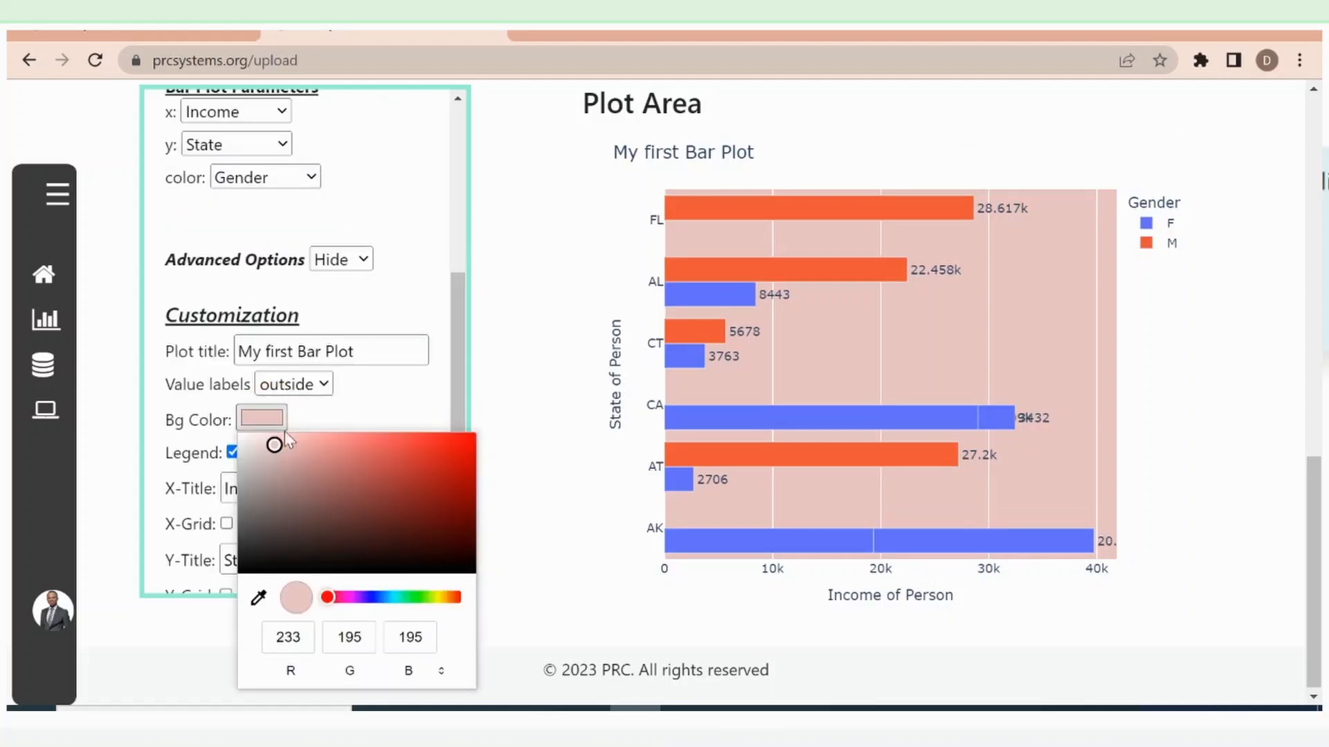
left_click_drag(284, 436, 239, 434)
left_click(444, 401)
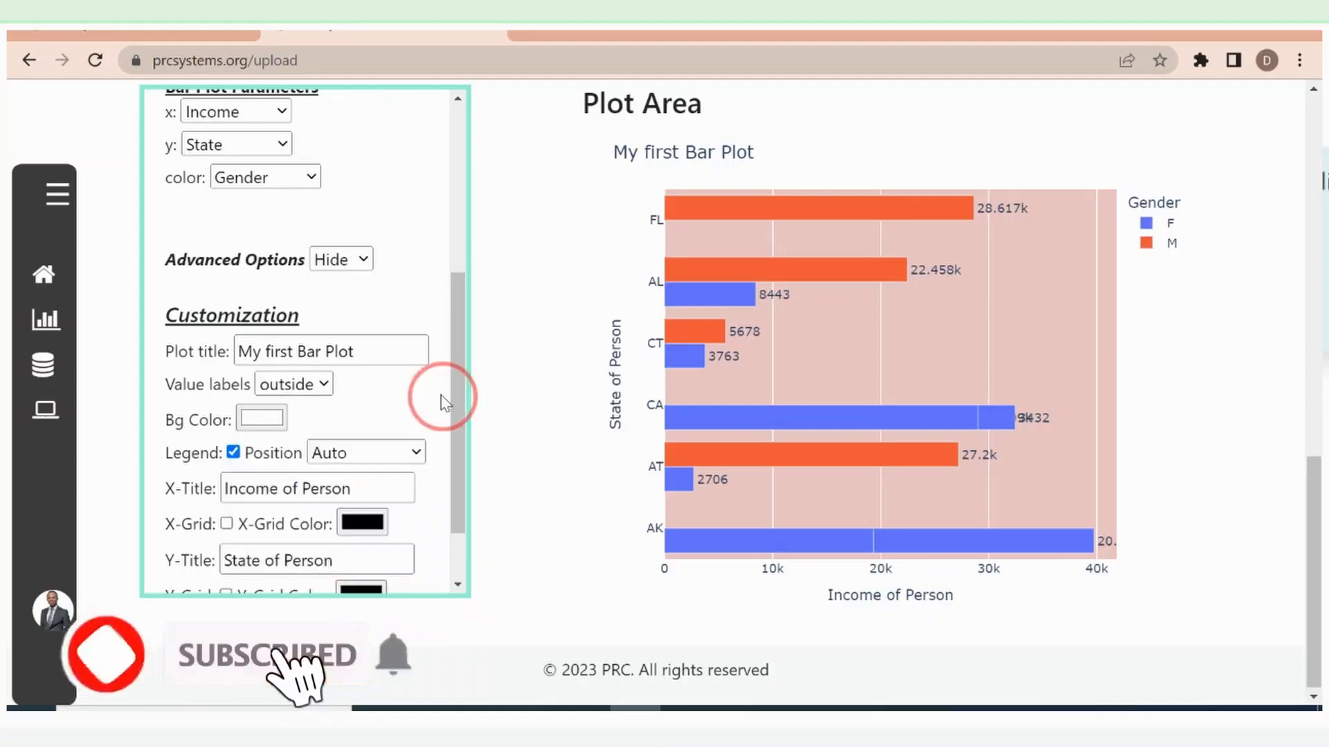
left_click_drag(456, 411, 454, 517)
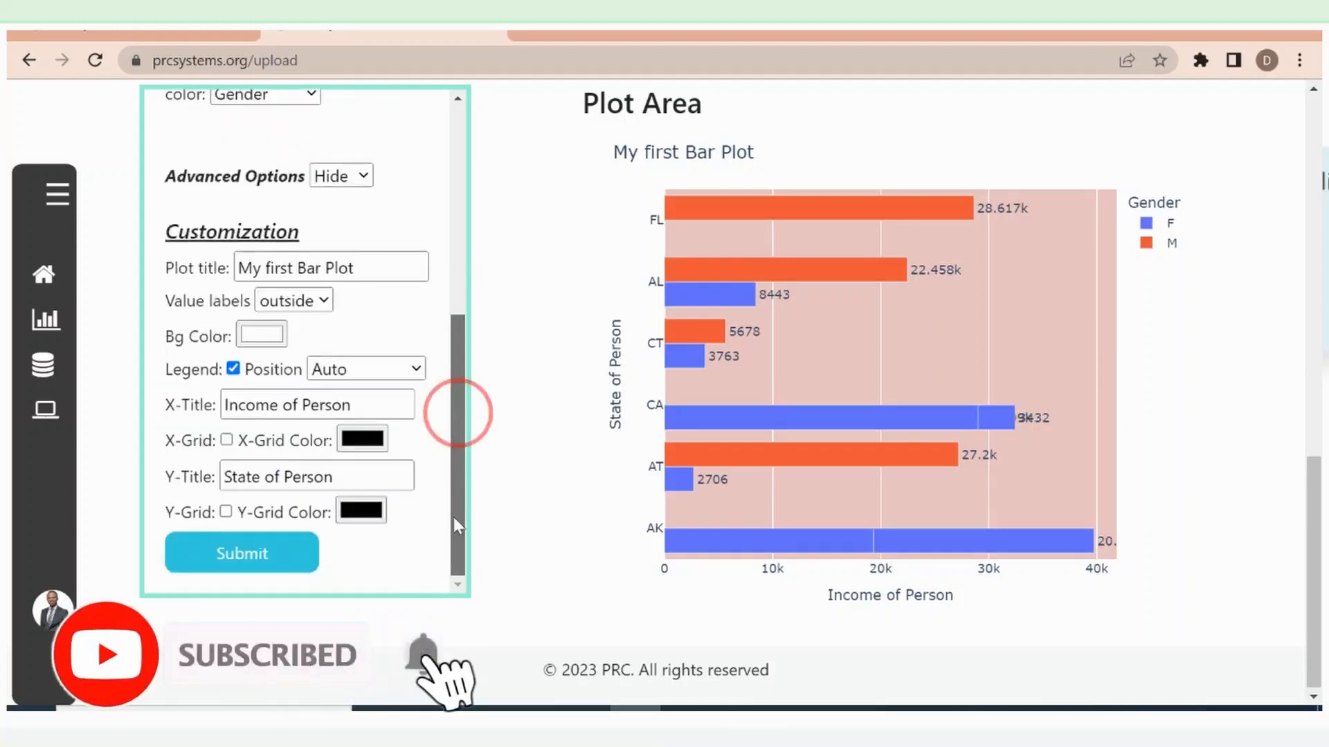
left_click(262, 553)
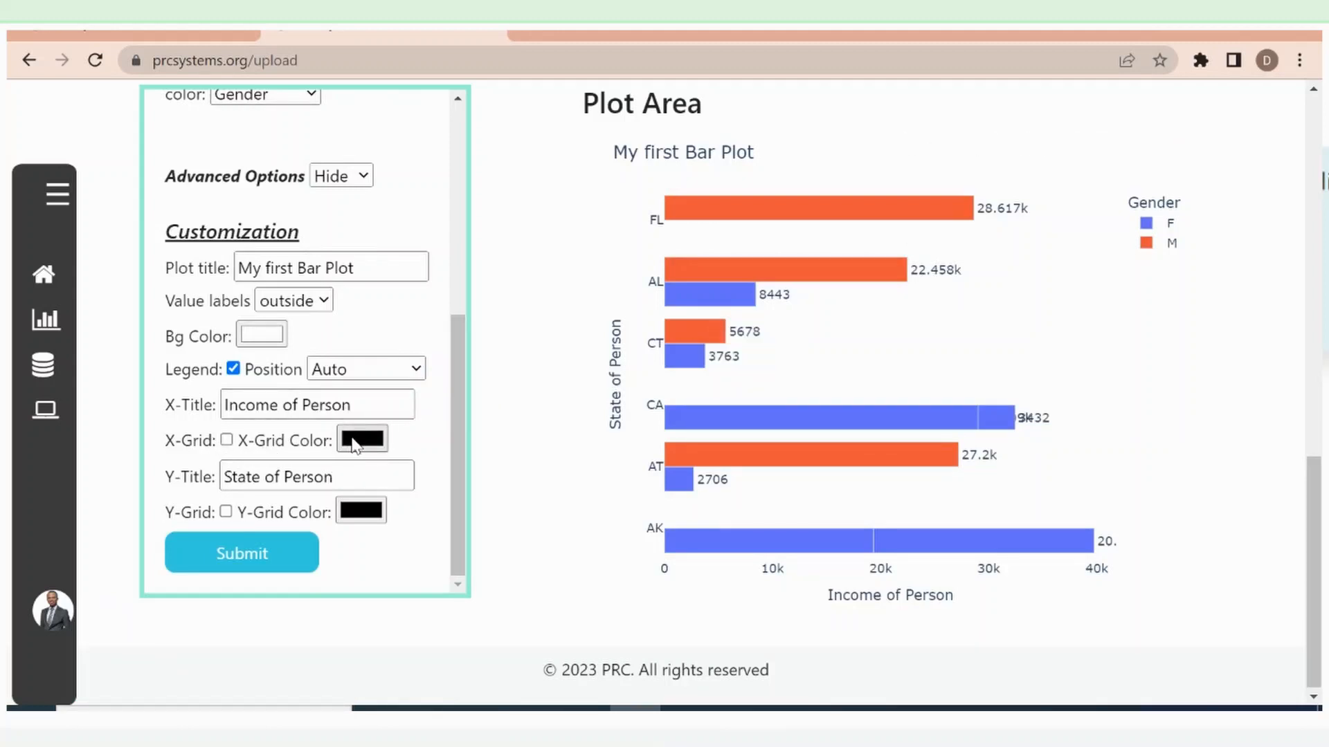
- Enable the X and Y grids, color the X grid red (242, 74, 74), and submit the bar plot
left_click(227, 443)
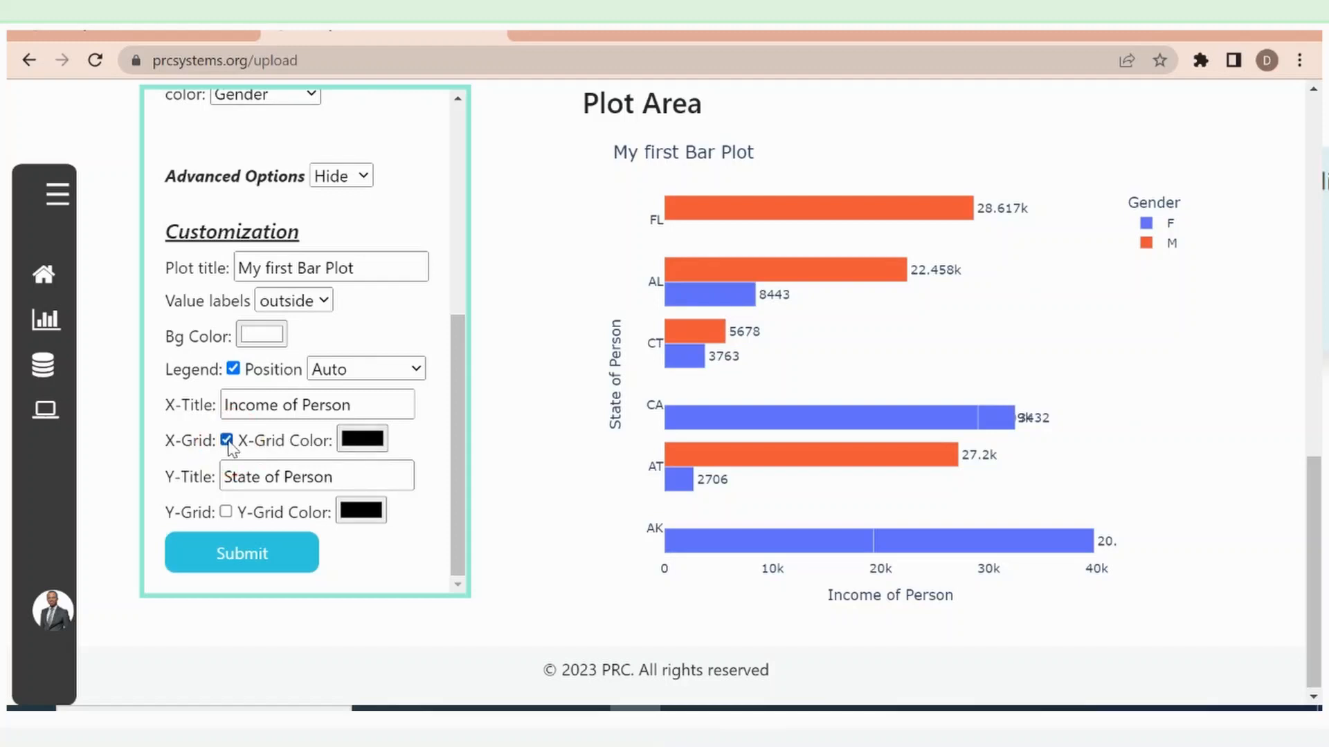
left_click(226, 513)
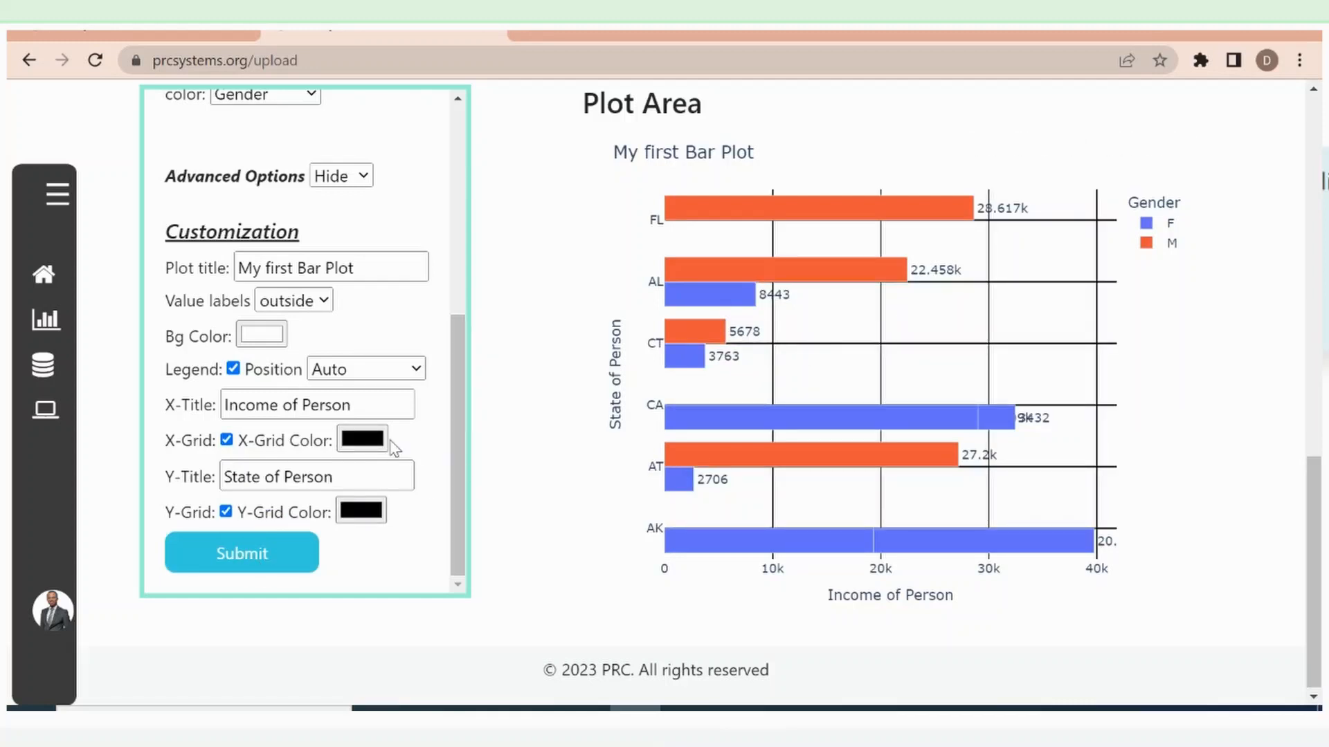
left_click(360, 441)
left_click(502, 177)
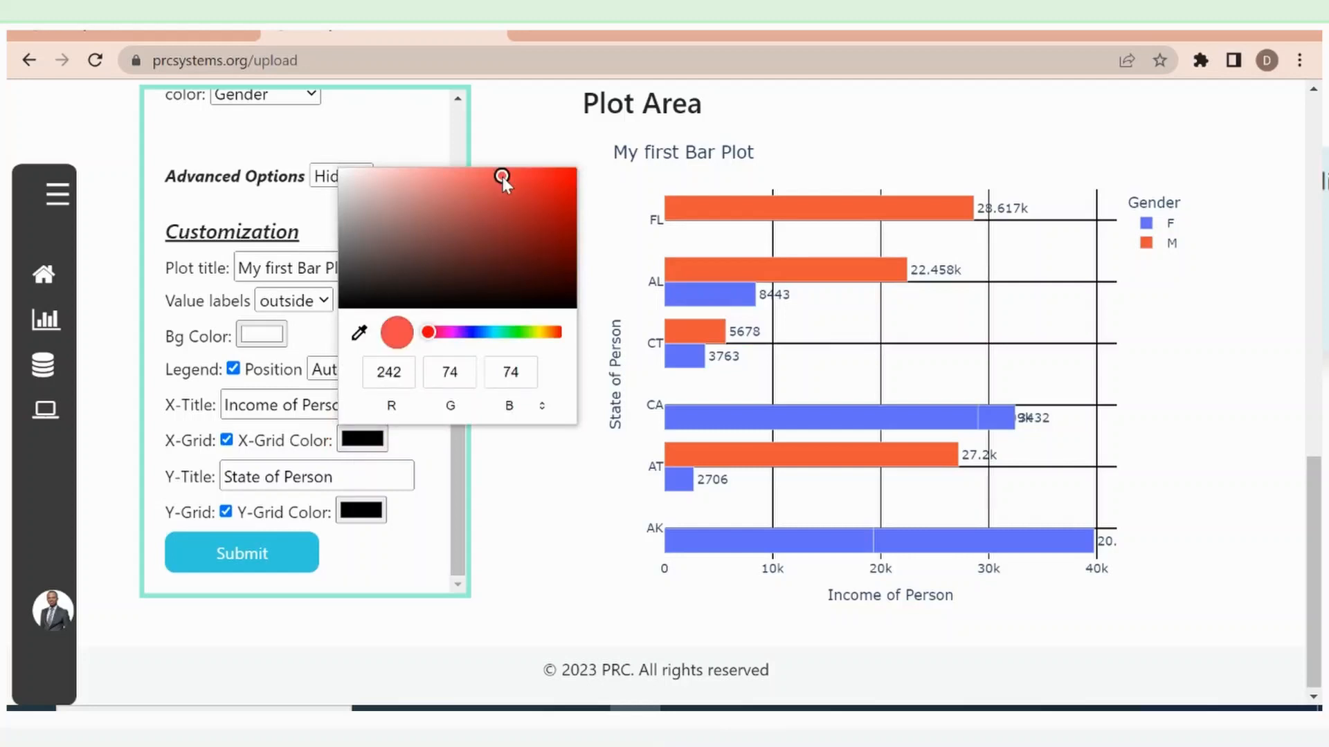
left_click(258, 552)
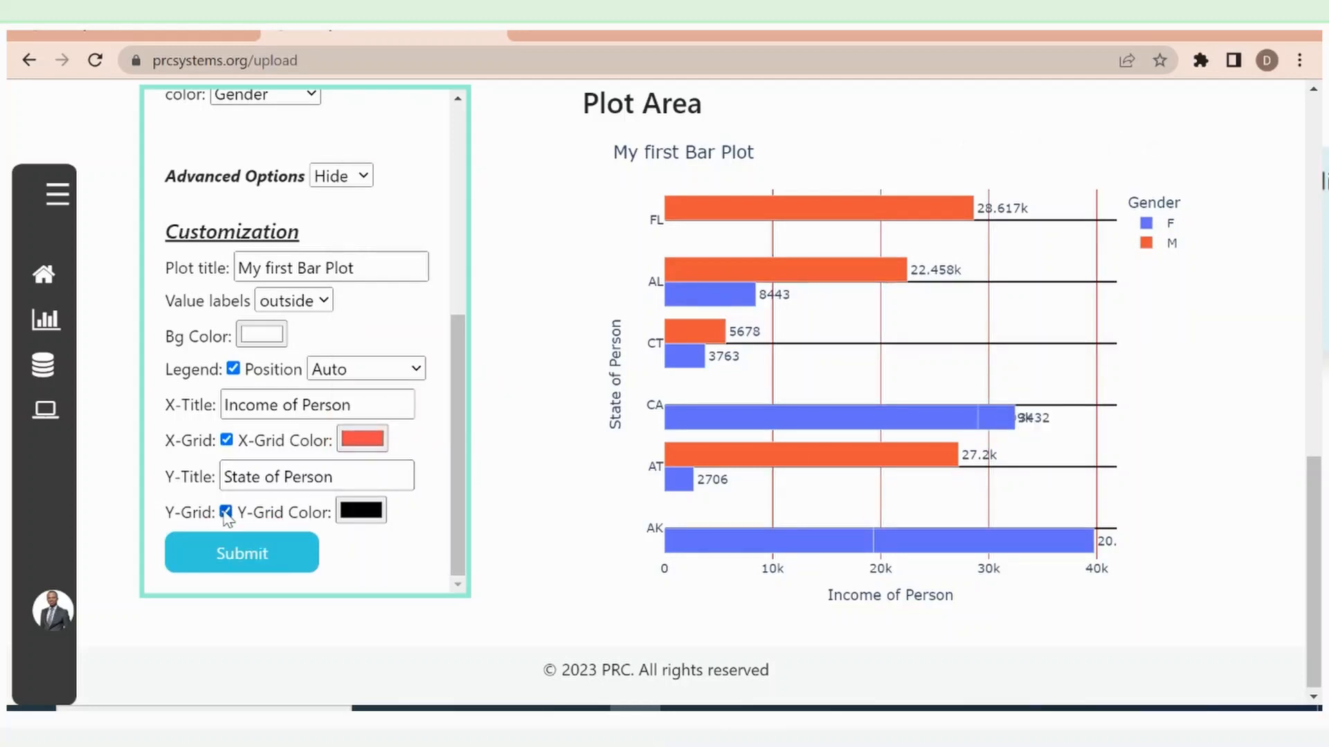
- Turn off the Y grid and the X grid of the bar plot, submitting it to redraw the plot
left_click(226, 559)
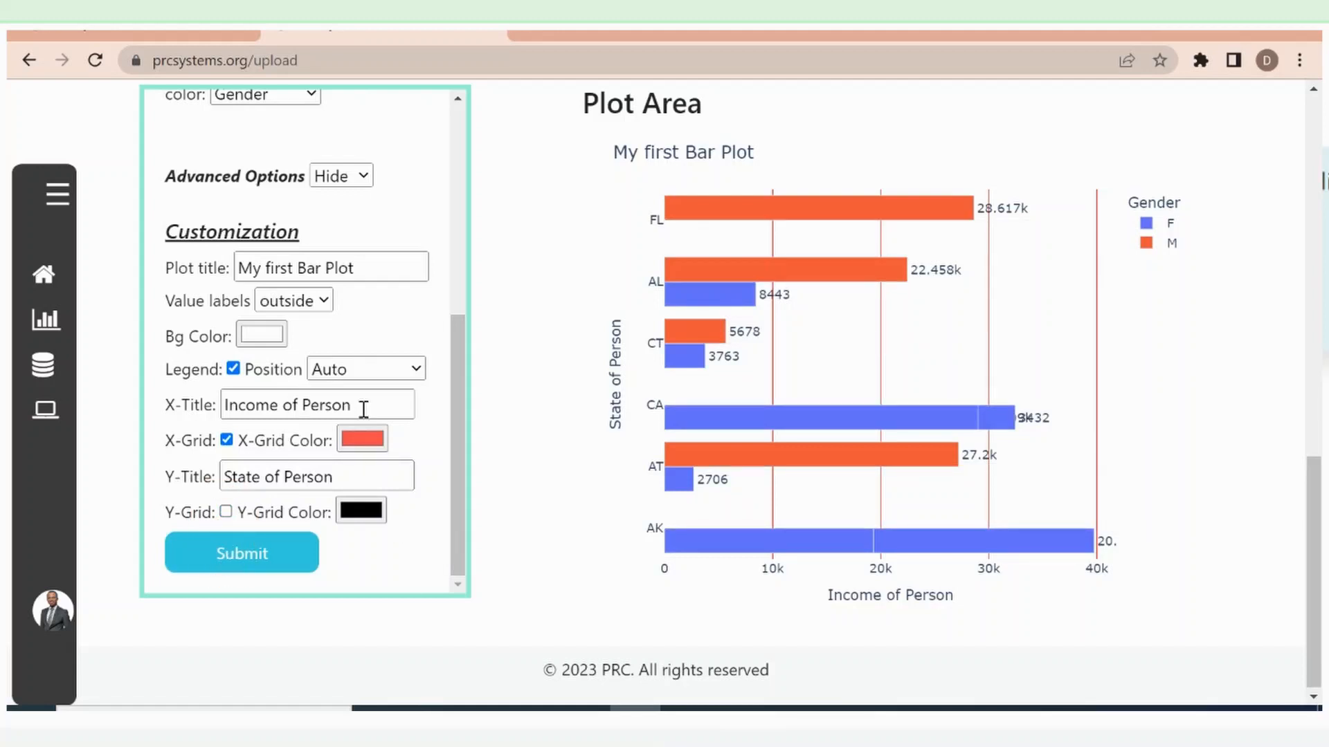
left_click(229, 444)
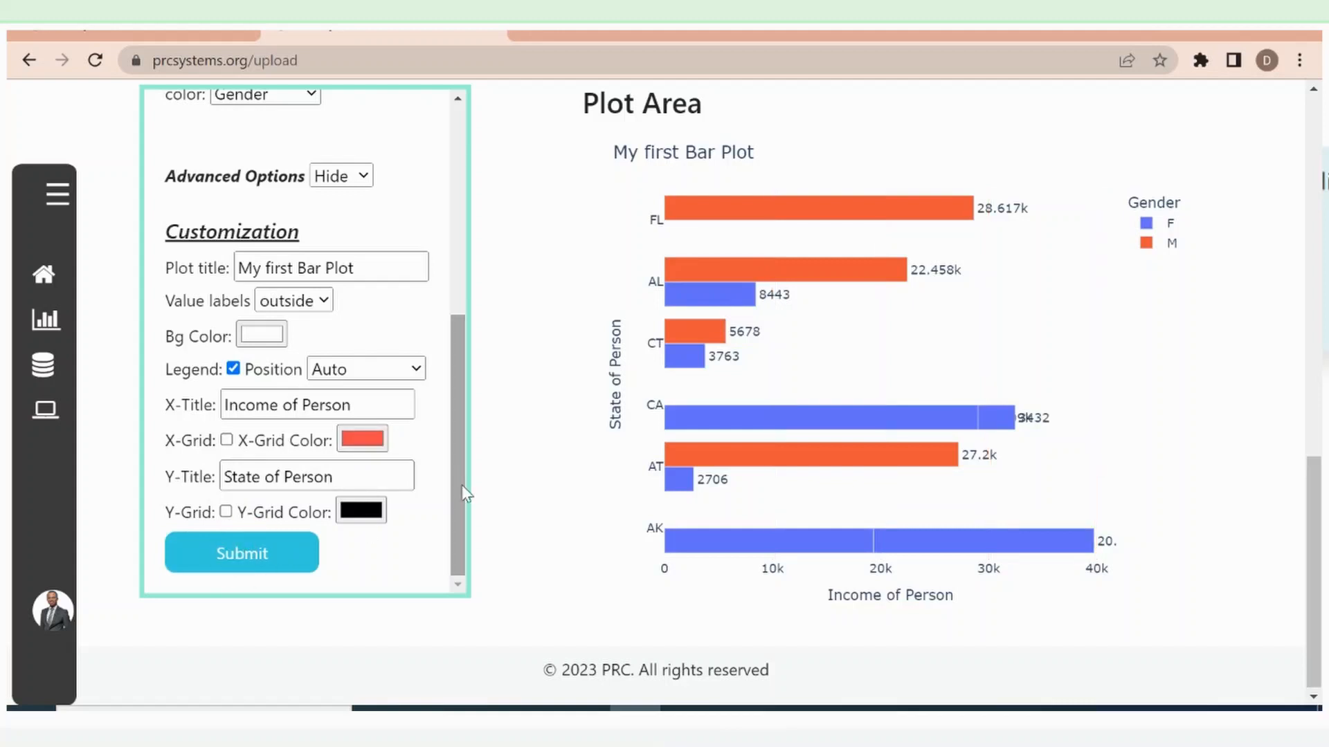
- Make the bar plot vertical again by setting x to State and y to Income, and submit it
left_click_drag(462, 484, 473, 272)
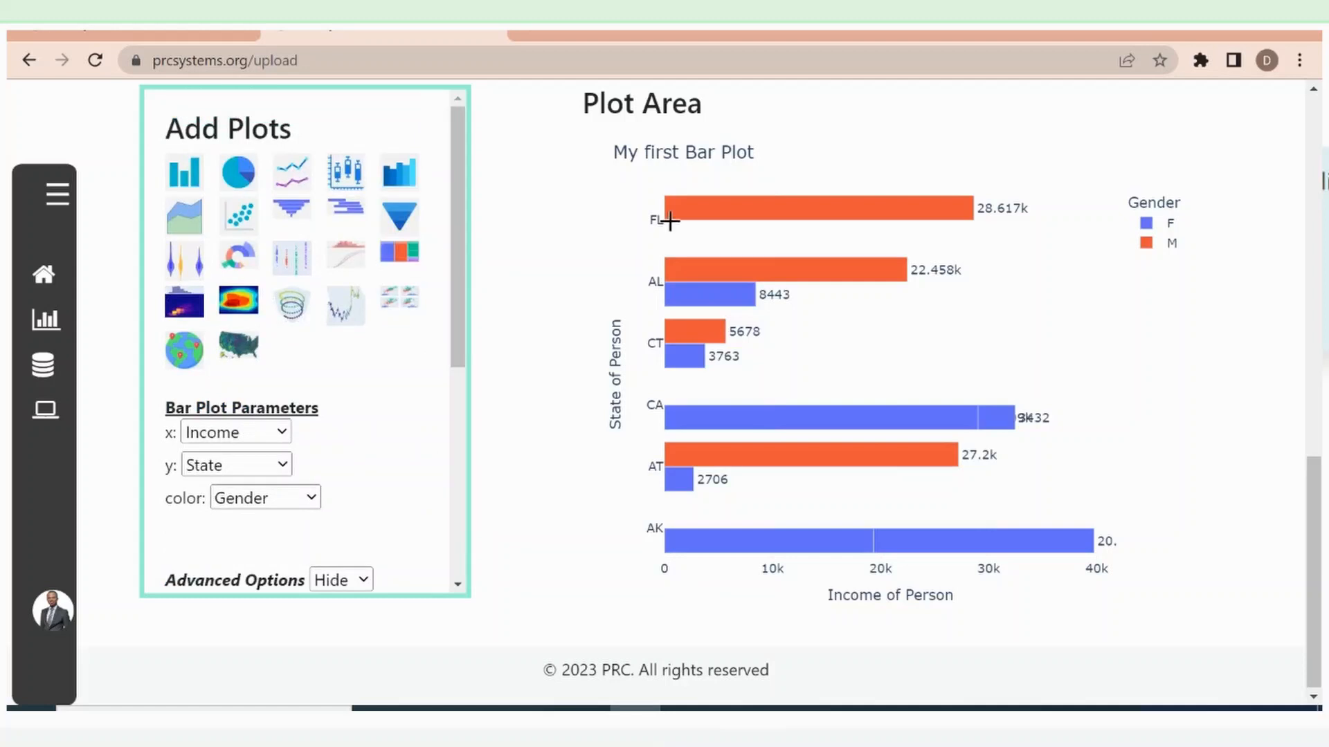
mouse_move(1318, 522)
left_mouse_down()
mouse_move(1317, 488)
mouse_move(1315, 519)
left_mouse_up()
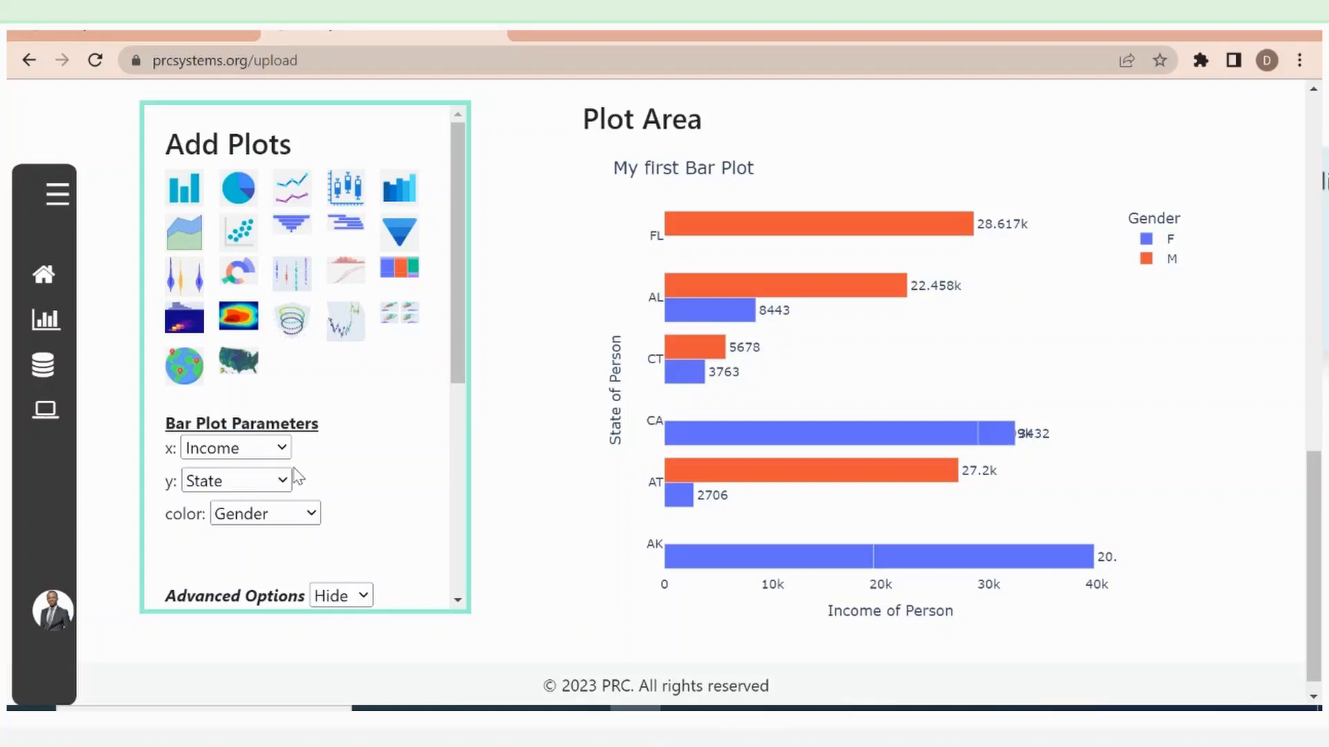
left_click(274, 448)
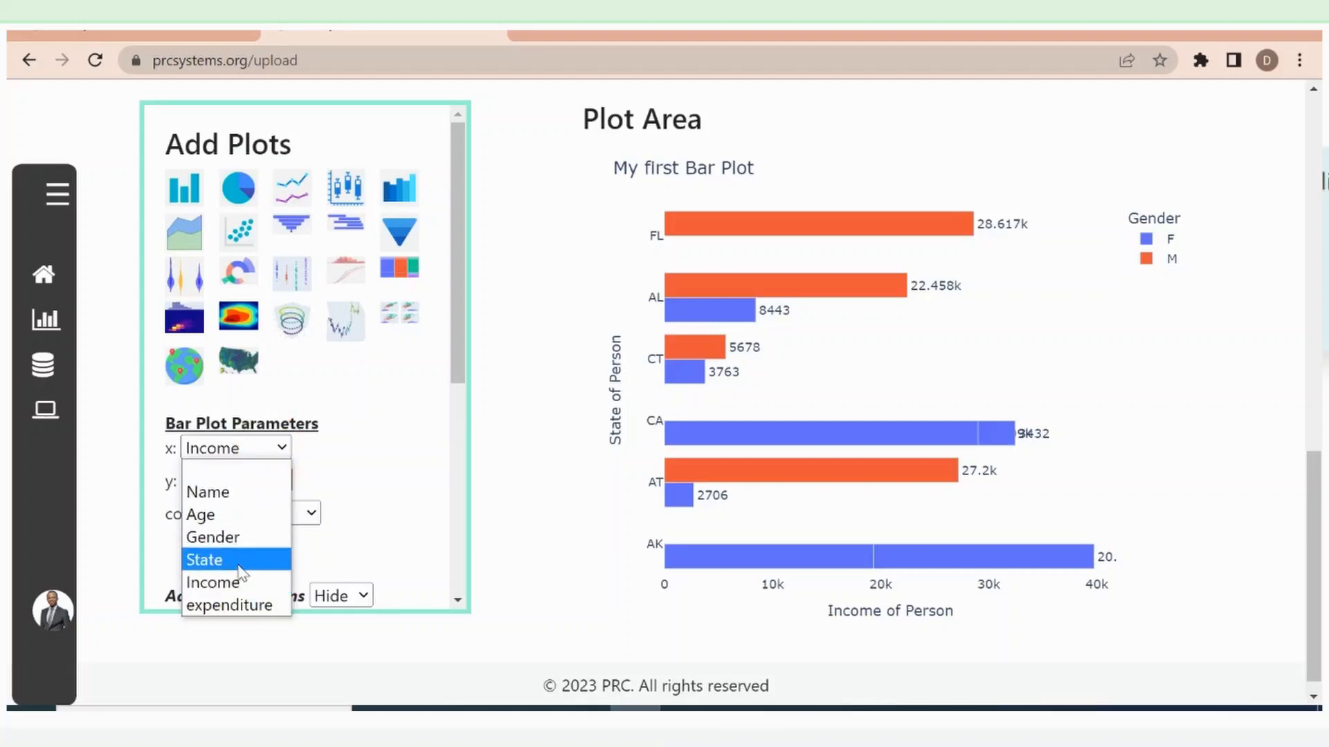
left_click(239, 565)
left_click(274, 481)
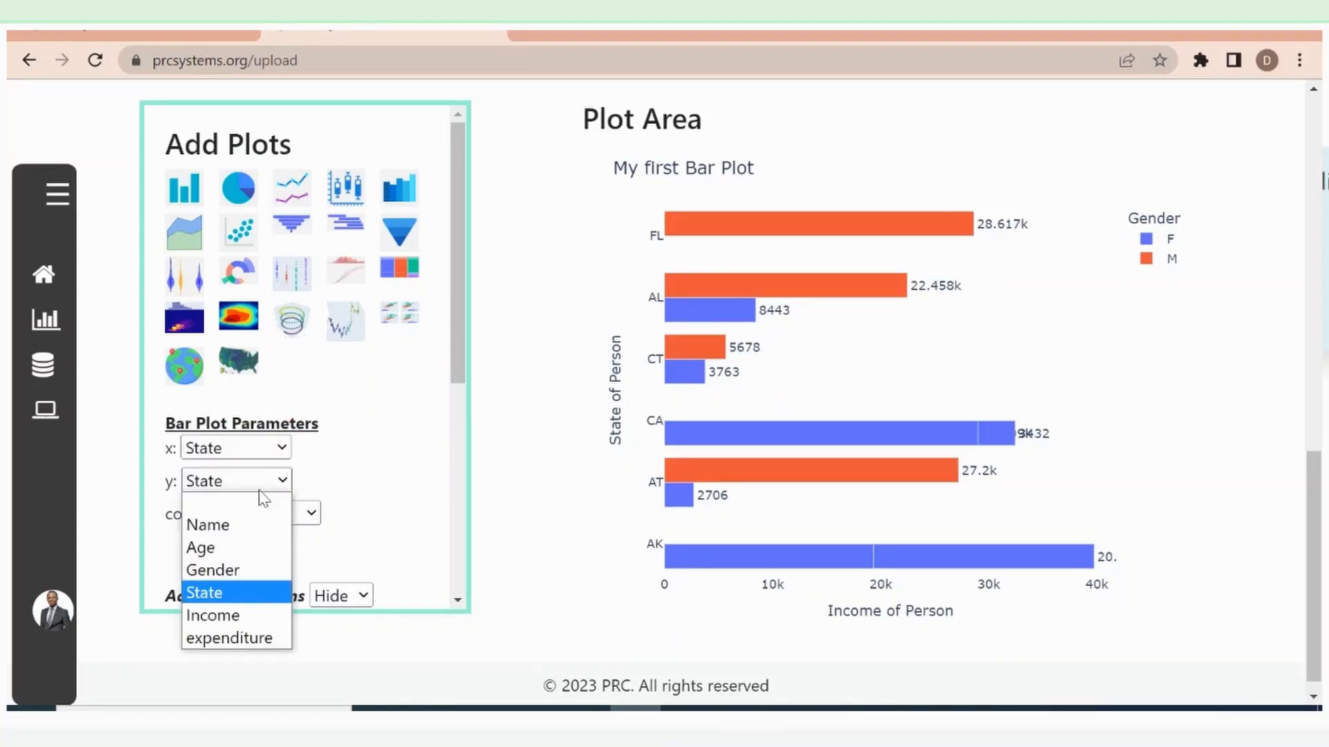
left_click(239, 616)
scroll(458, 359, "down", 5)
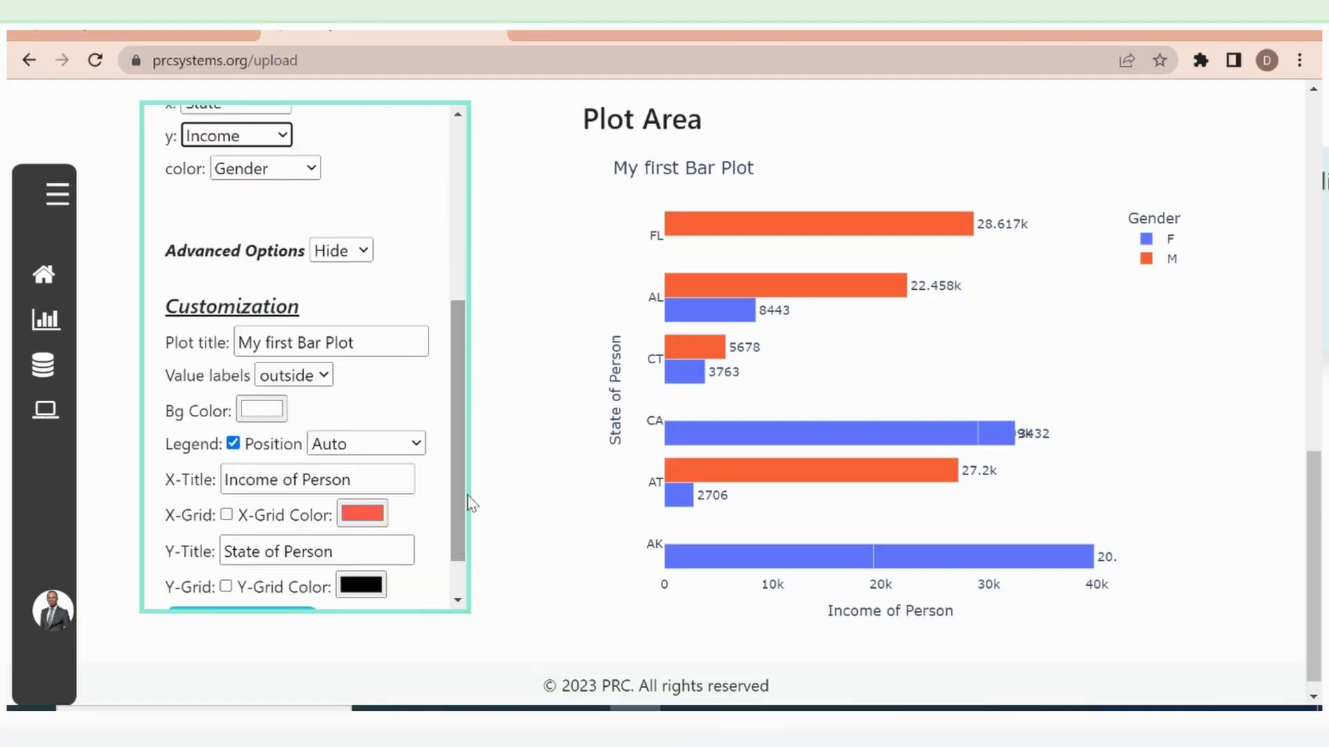
left_click(451, 566)
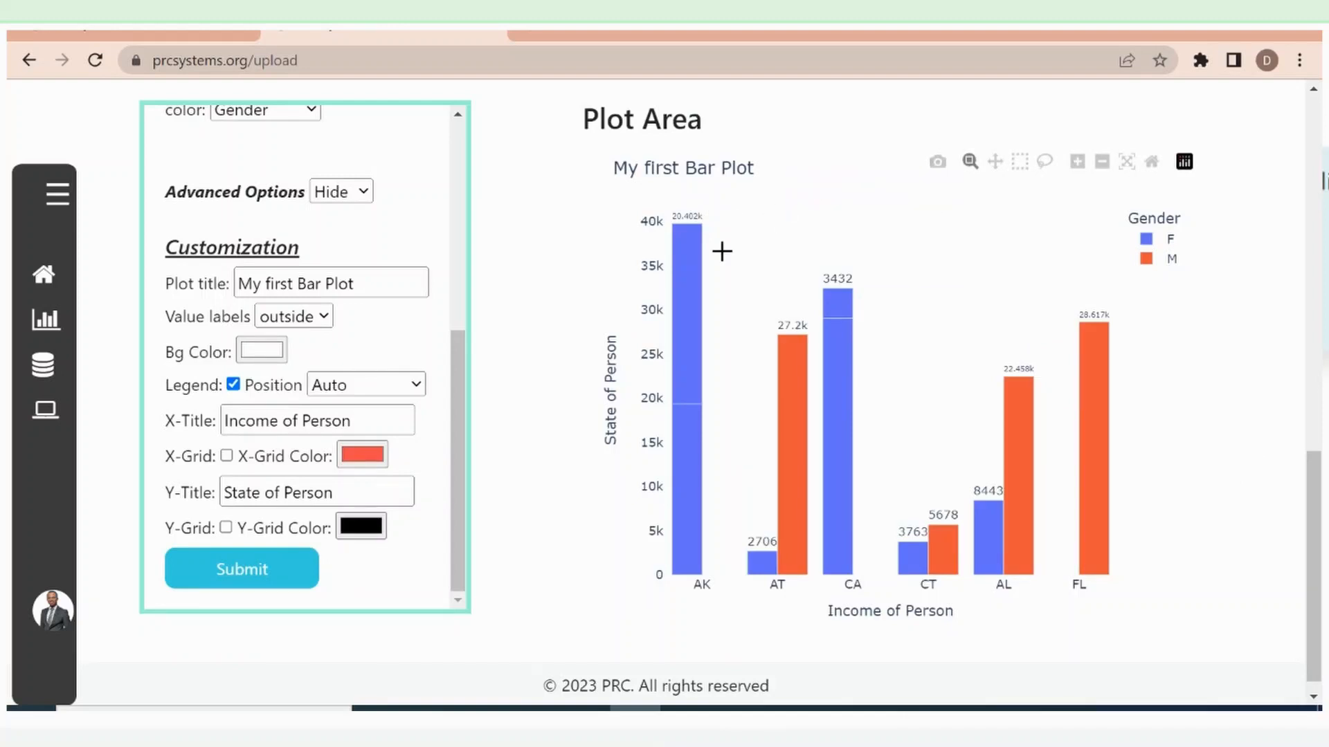
- Download the bar plot as a PNG image and dismiss the browser's download bar
left_click(937, 164)
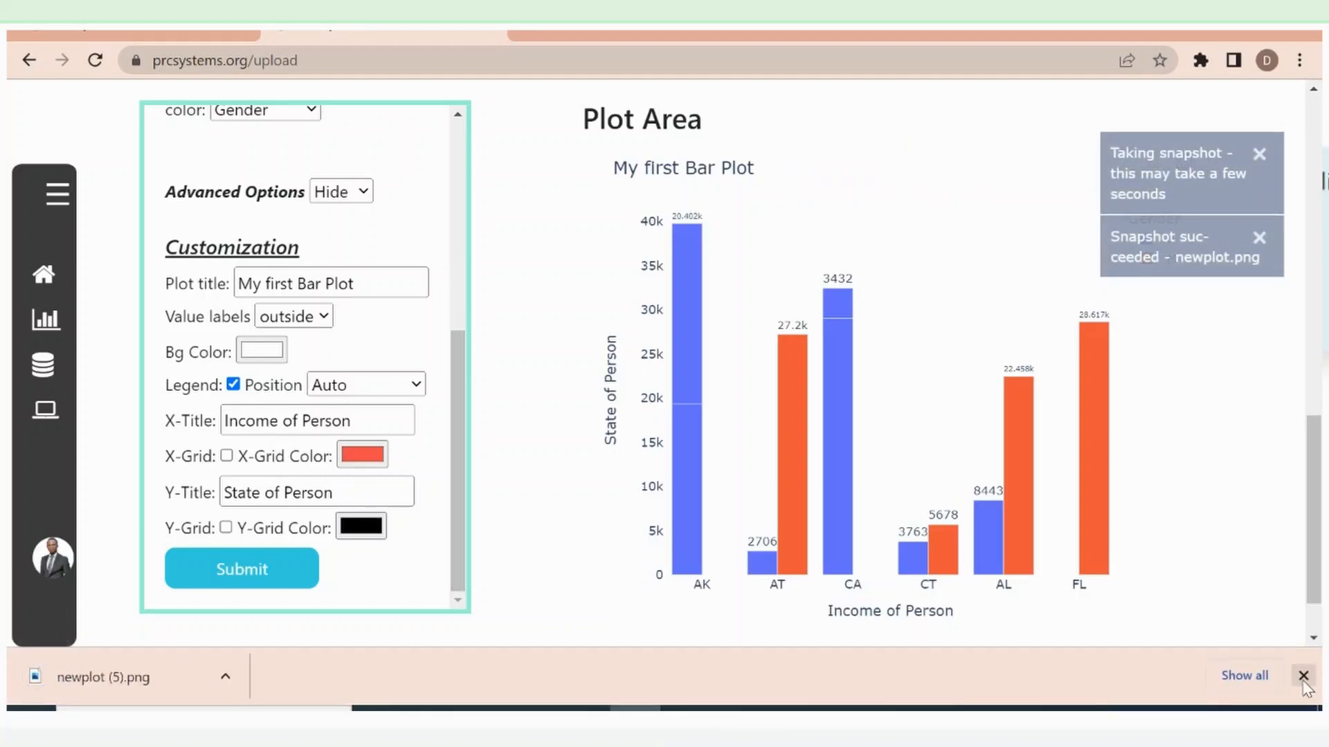
left_click(1303, 676)
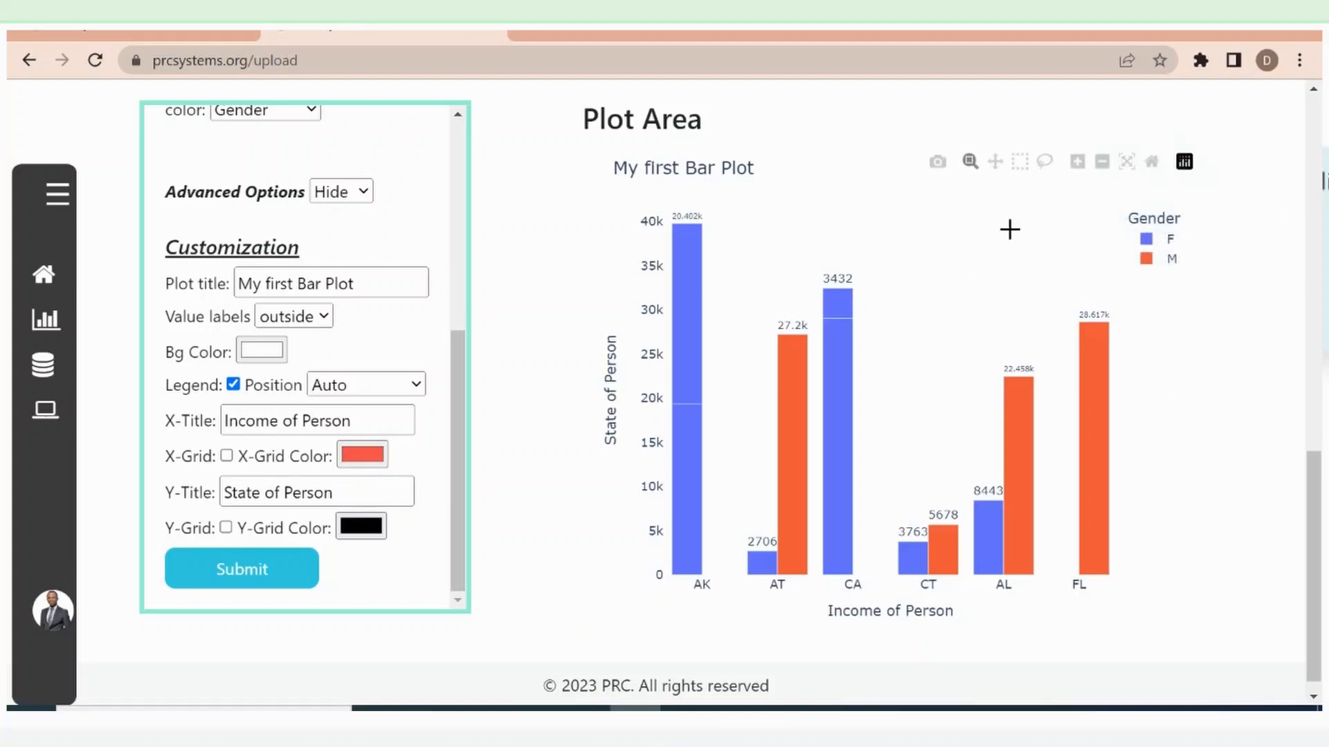
- Zoom in and out of the bar plot to inspect its bars
left_click(1077, 166)
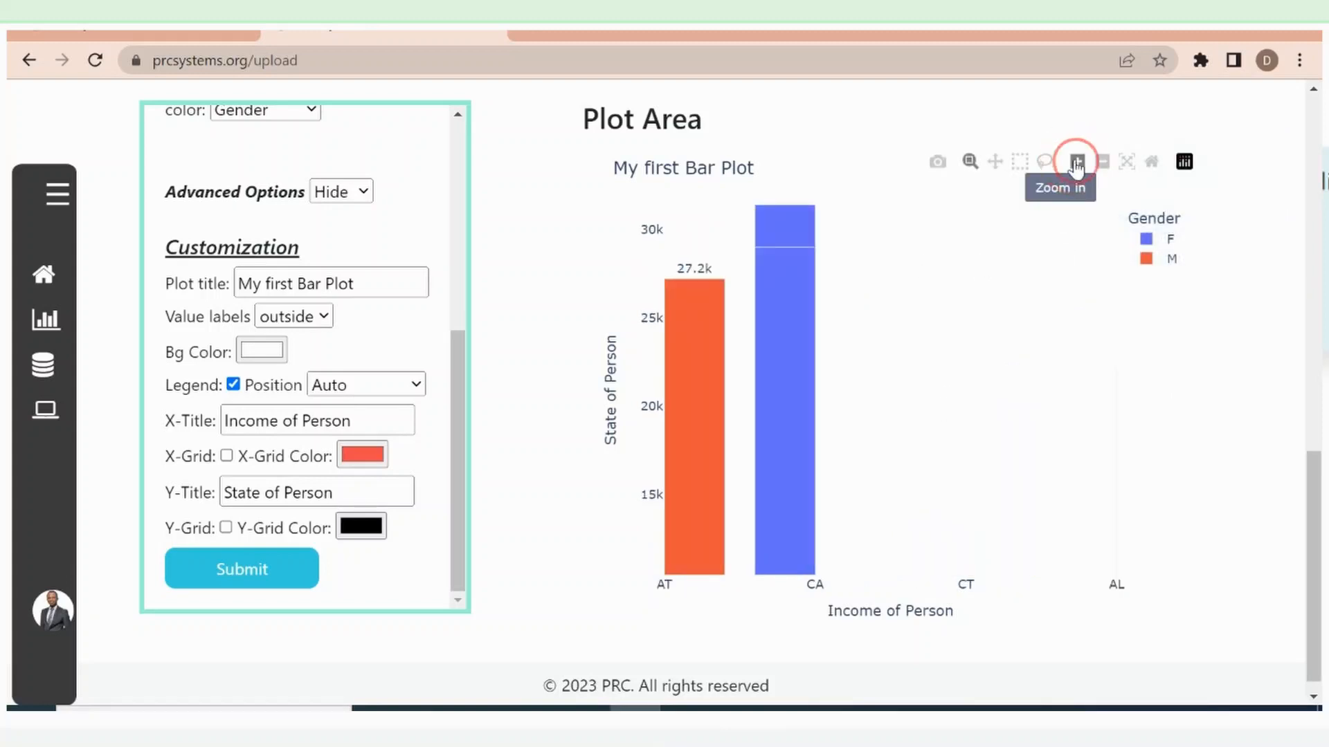
left_click(1103, 166)
left_click(1103, 167)
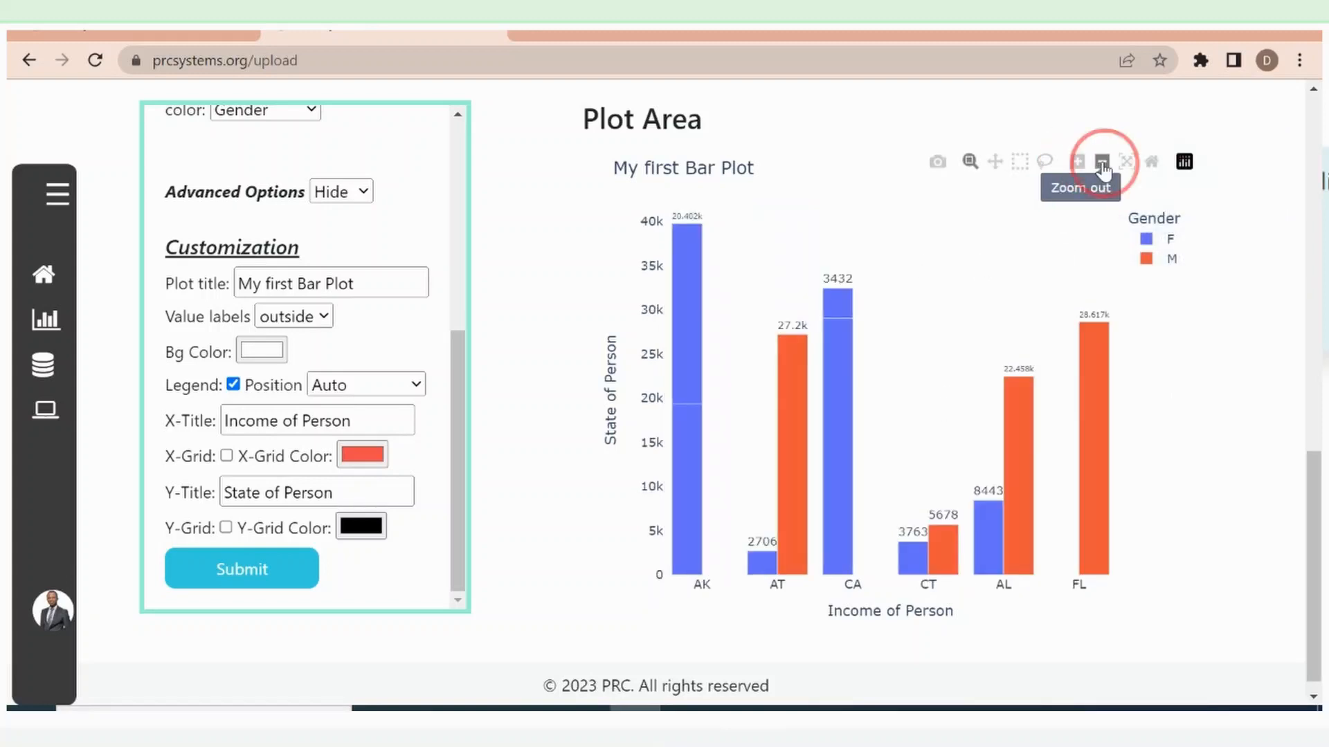
left_click(1073, 164)
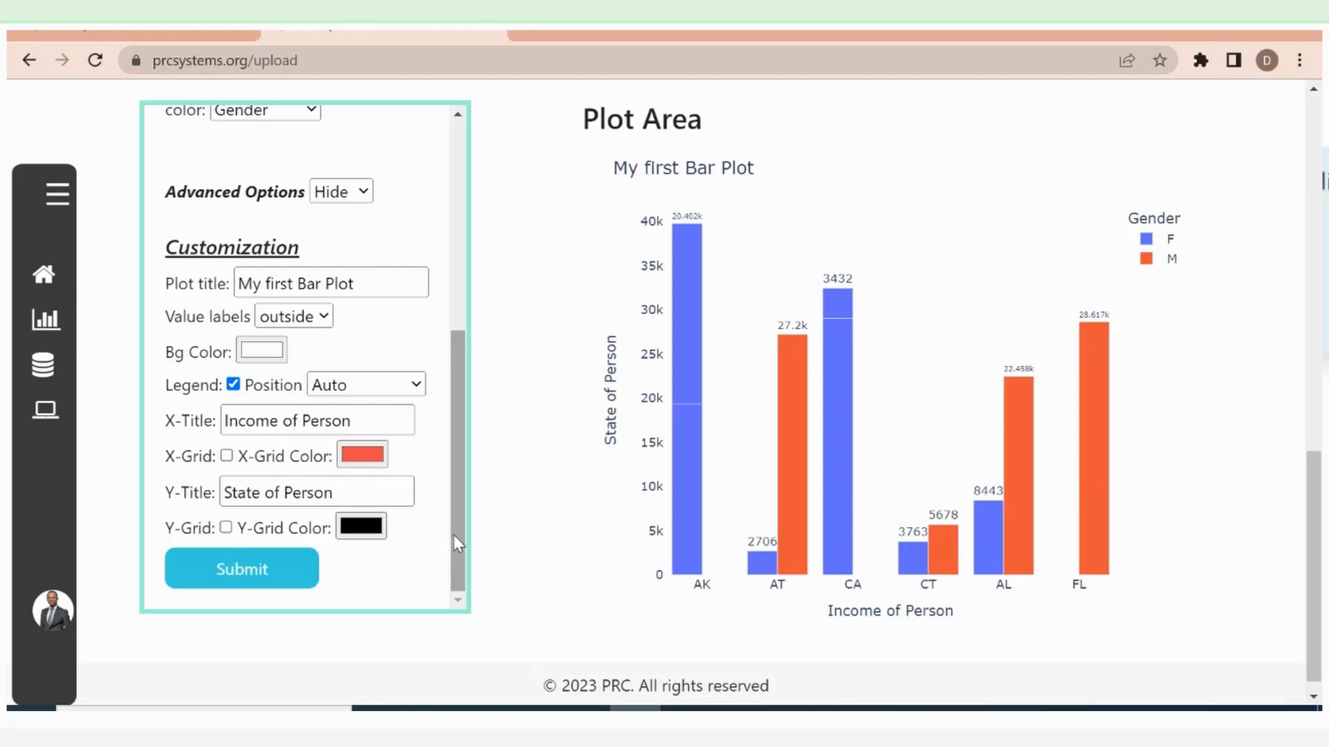
left_click_drag(454, 533, 454, 326)
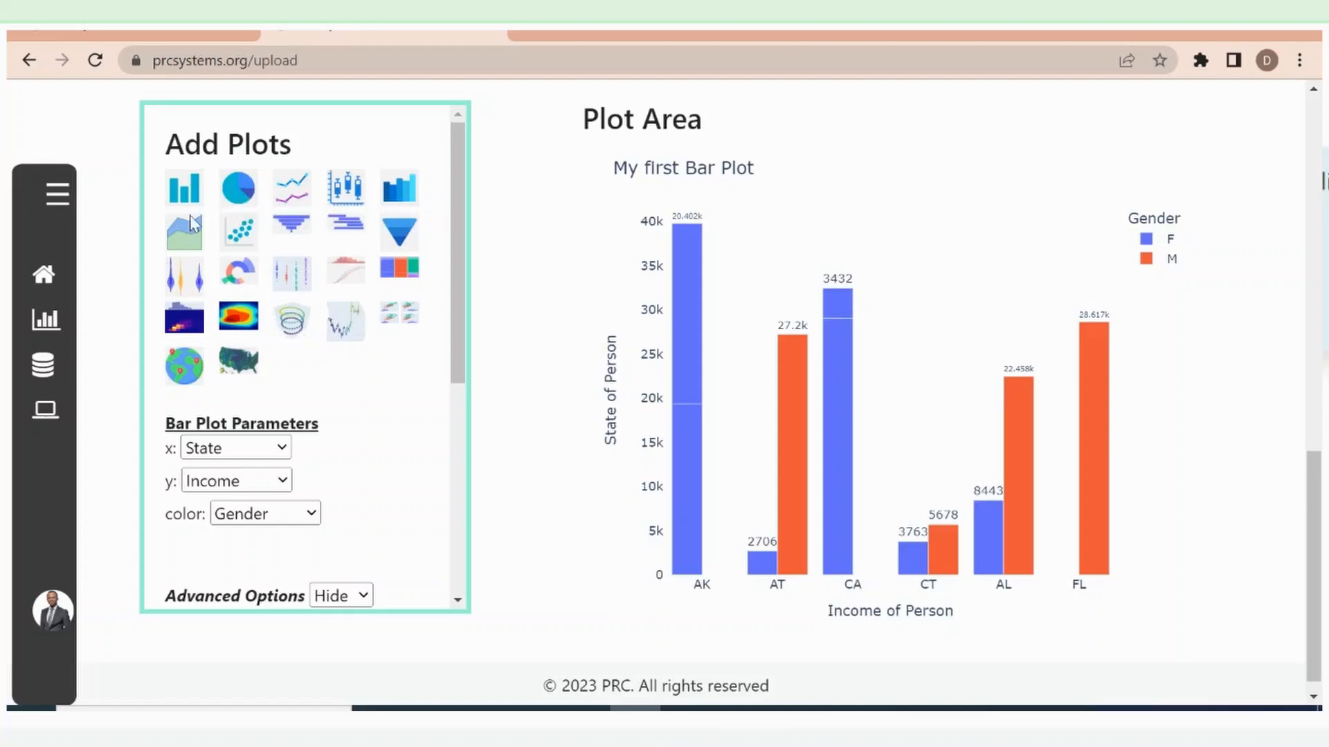
scroll(207, 151, "up", 1)
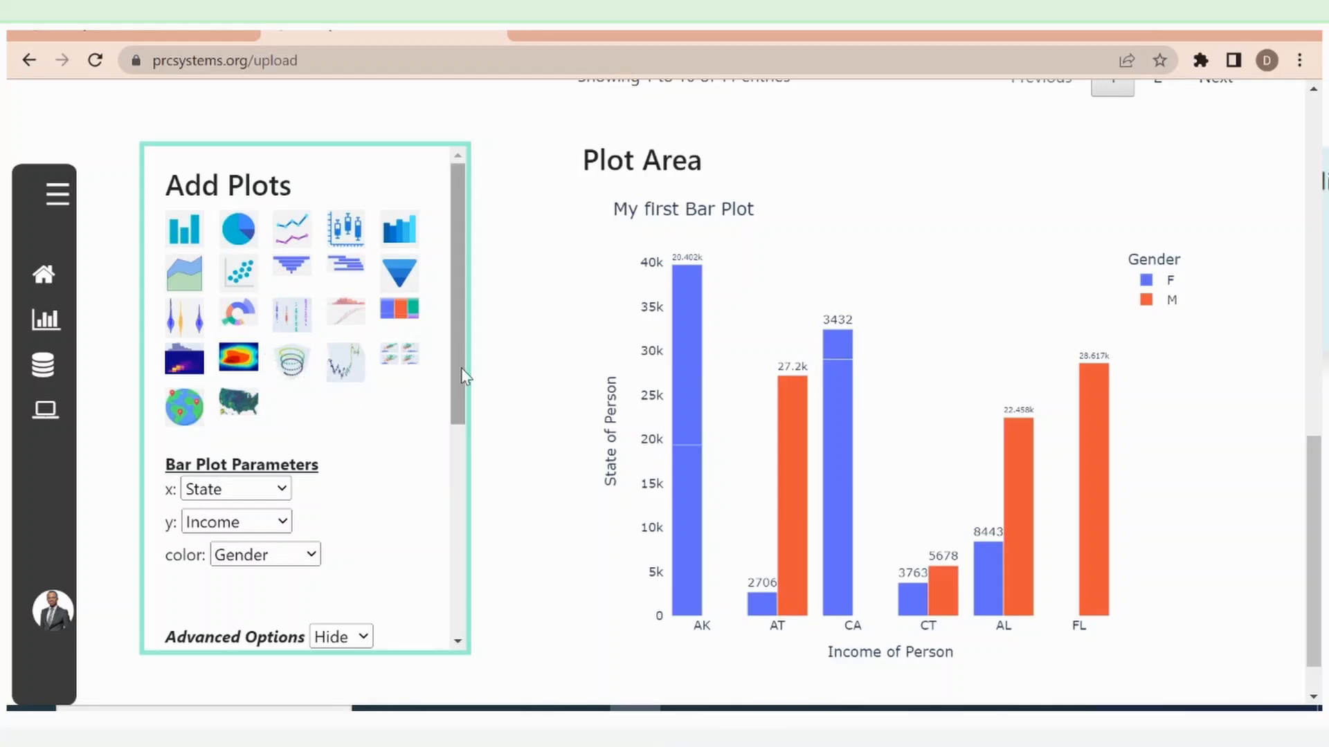
mouse_move(461, 367)
left_mouse_down()
mouse_move(456, 400)
mouse_move(478, 297)
left_mouse_up()
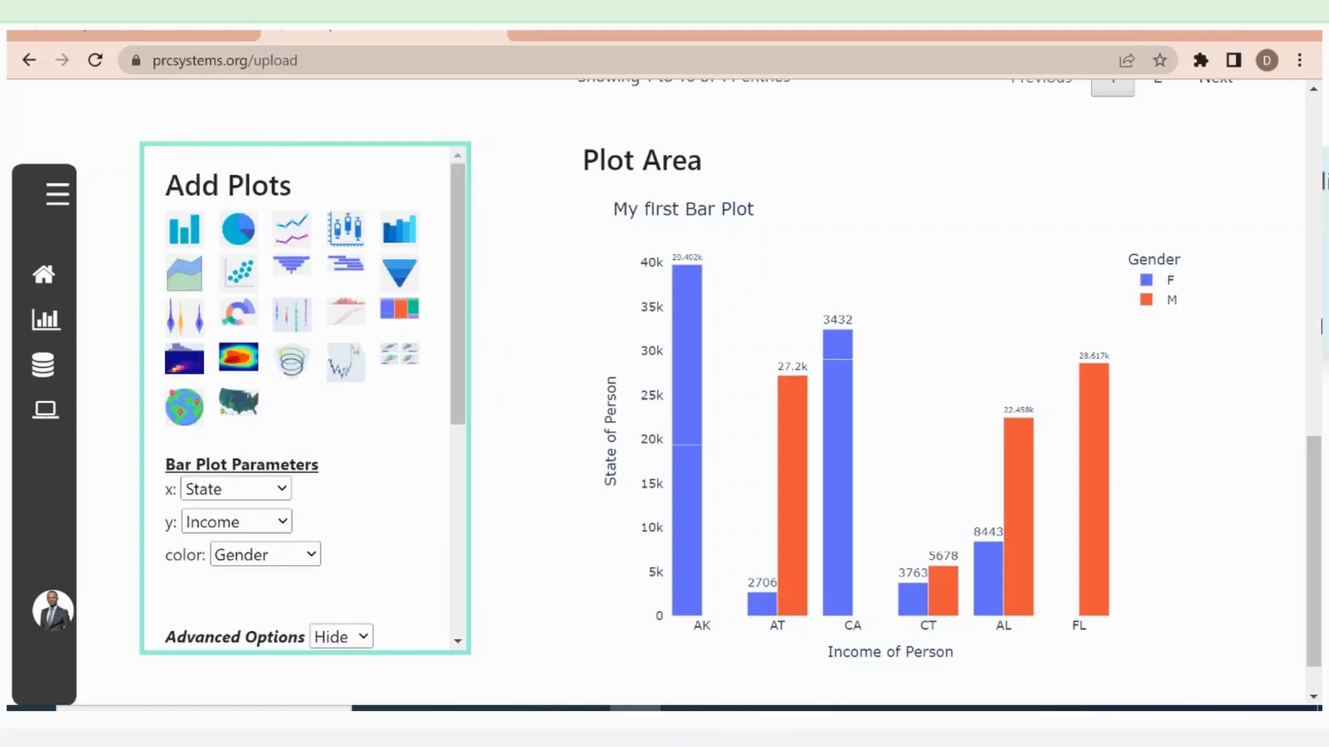
- Go to the PRC Systems home page and open the Data Quality Assurance (DQA) System page from there
mouse_move(1320, 473)
left_mouse_down()
mouse_move(1321, 299)
mouse_move(1315, 279)
mouse_move(1313, 415)
mouse_move(1310, 277)
mouse_move(1291, 214)
mouse_move(1301, 487)
mouse_move(1294, 127)
left_mouse_up()
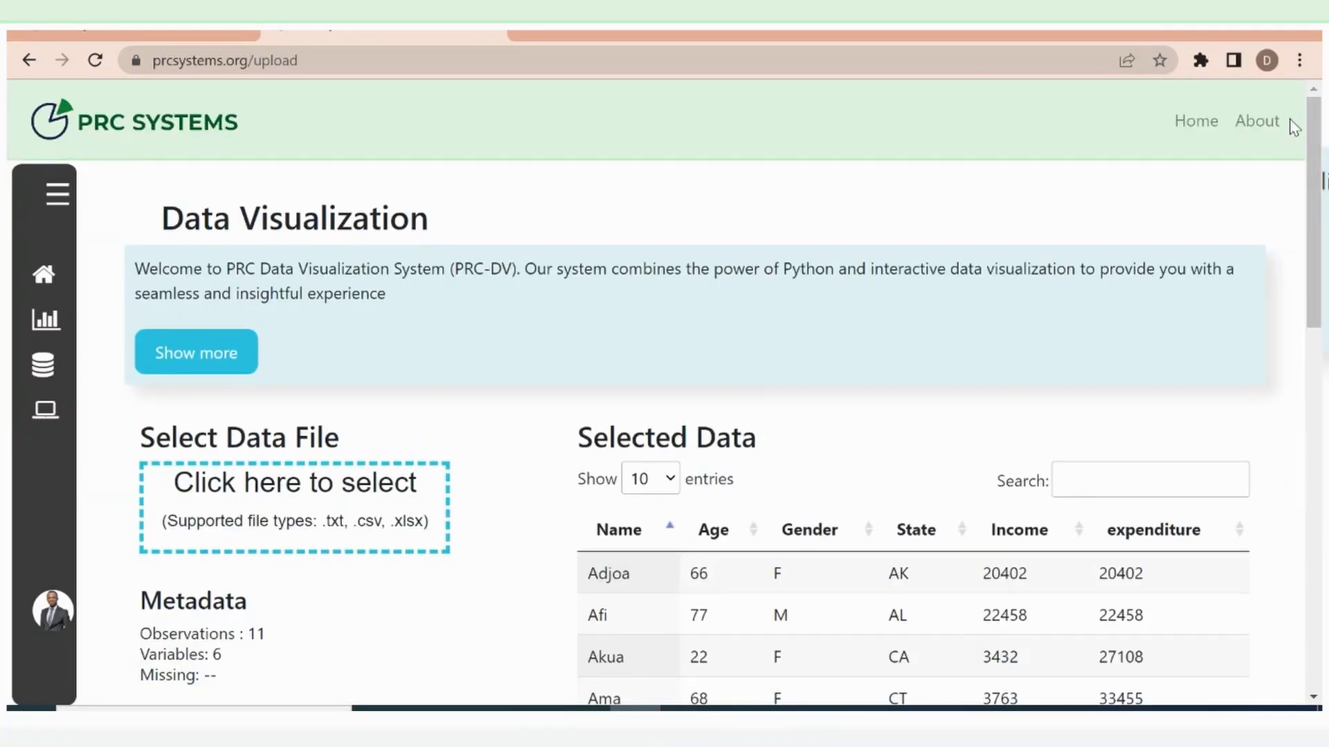
left_click_drag(1312, 169, 1313, 460)
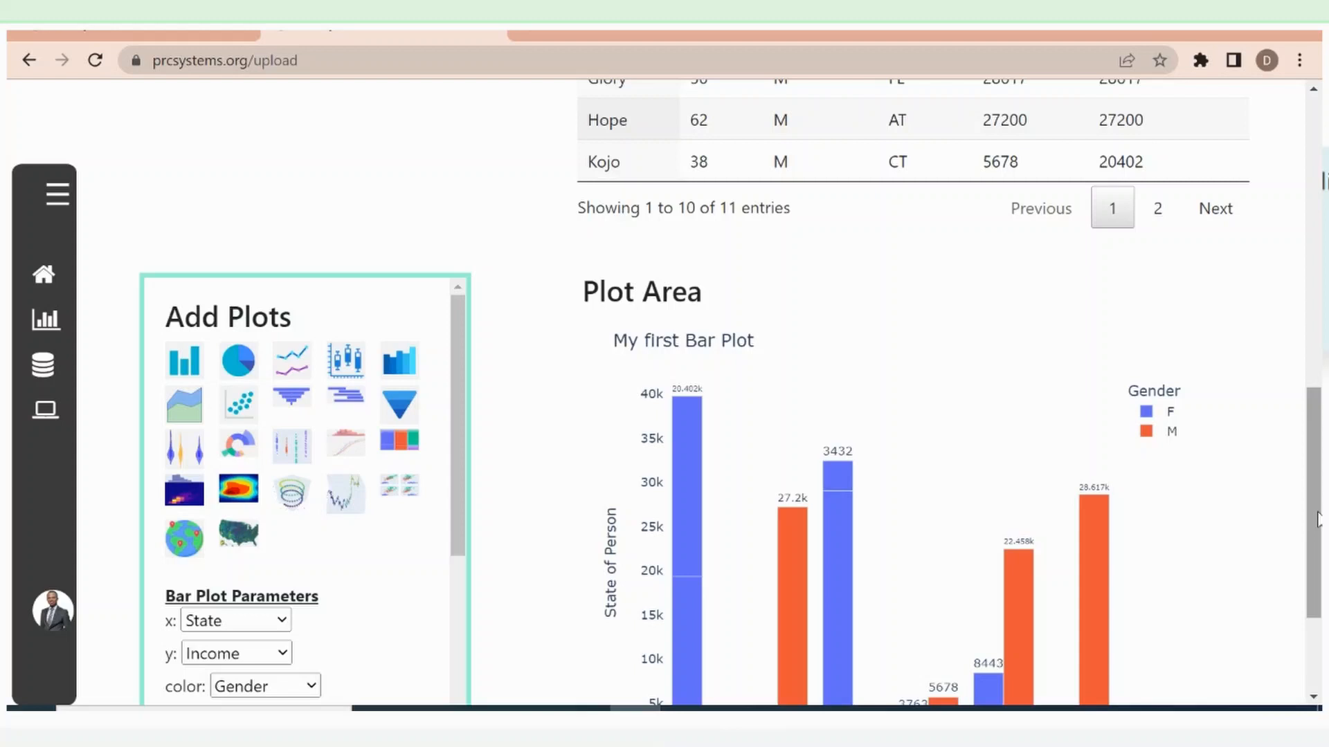
left_click_drag(1317, 519, 1315, 187)
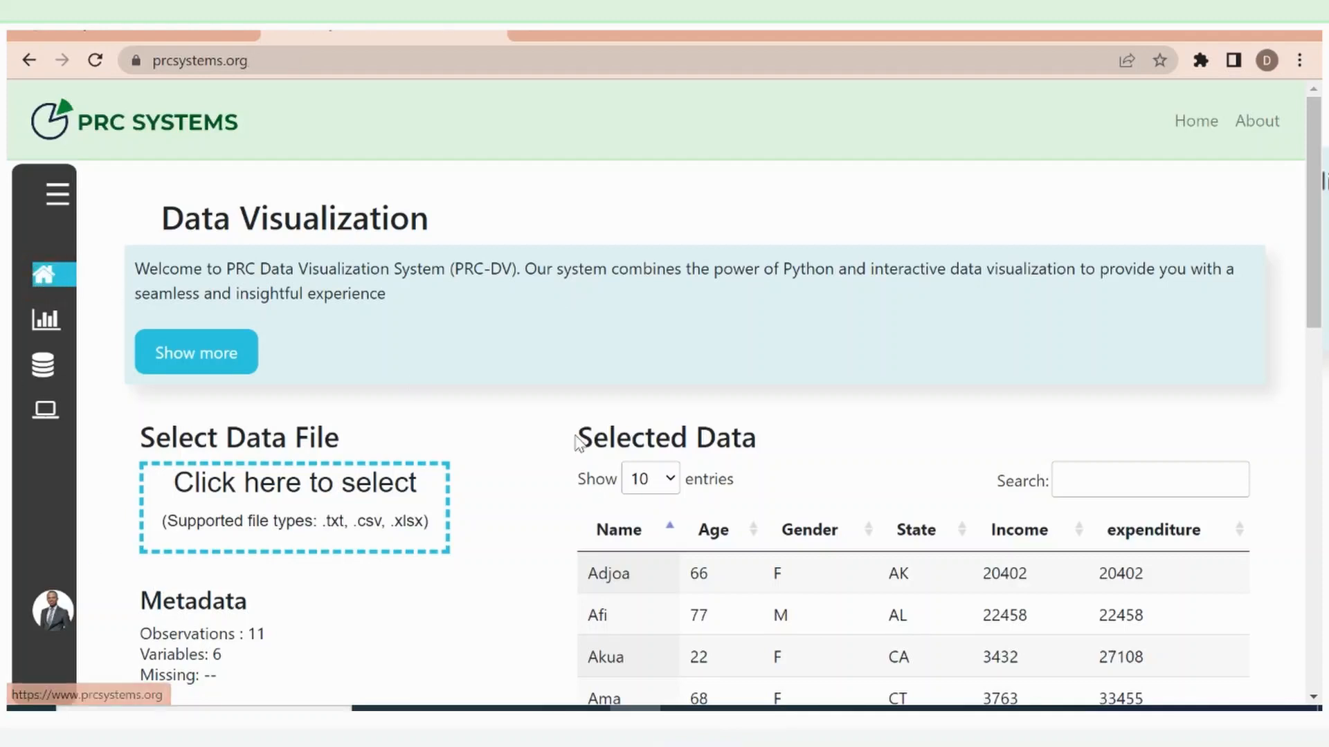
scroll(1059, 627, "down", 3)
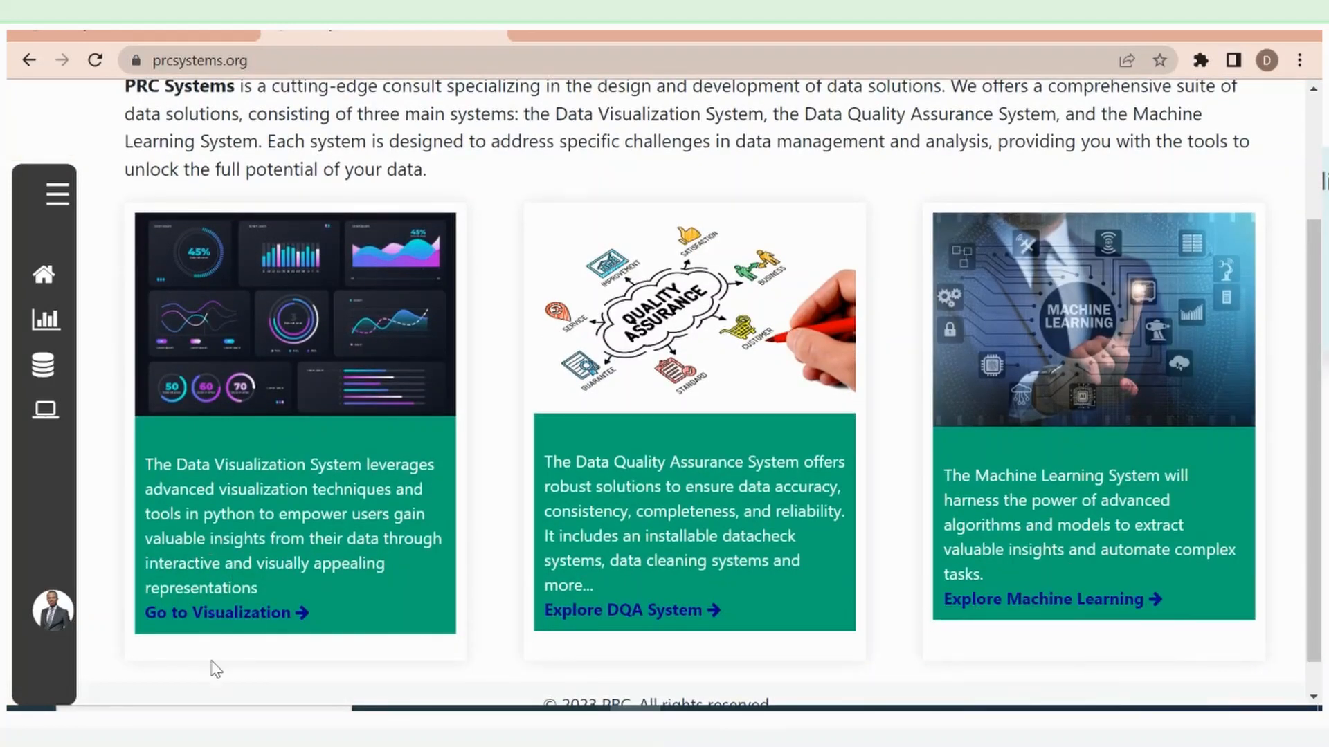
left_click(638, 609)
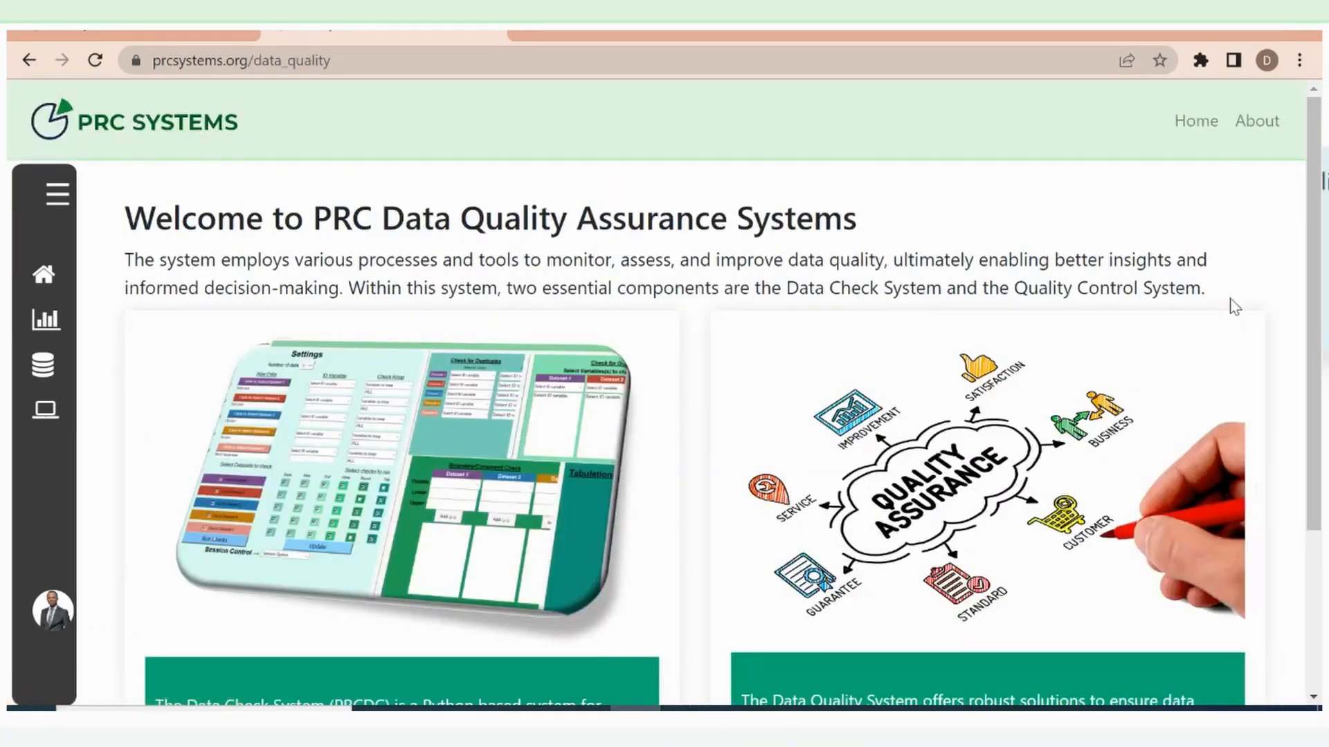
- View the Data Check System (PRCDC) page with its installable file and user manual, and return to the Data Quality Assurance page
scroll(1318, 184, "down", 2)
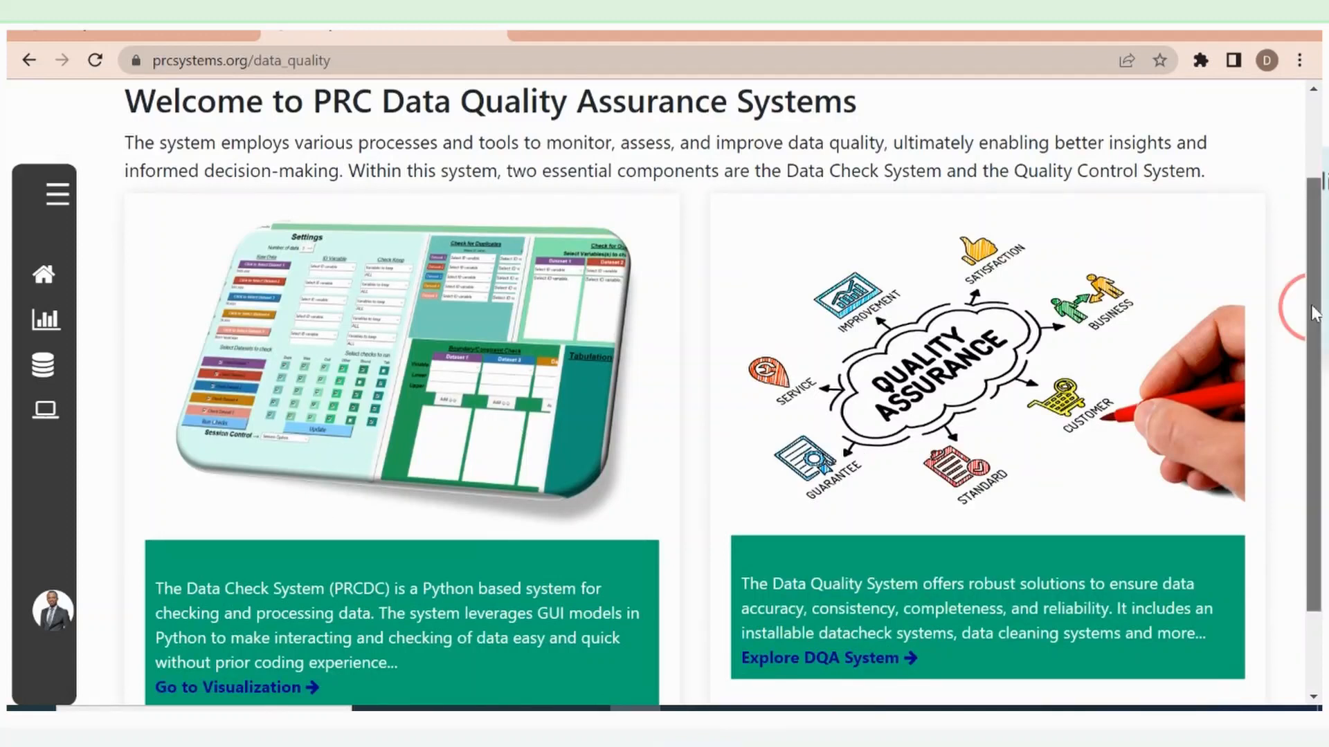
scroll(1308, 299, "down", 1)
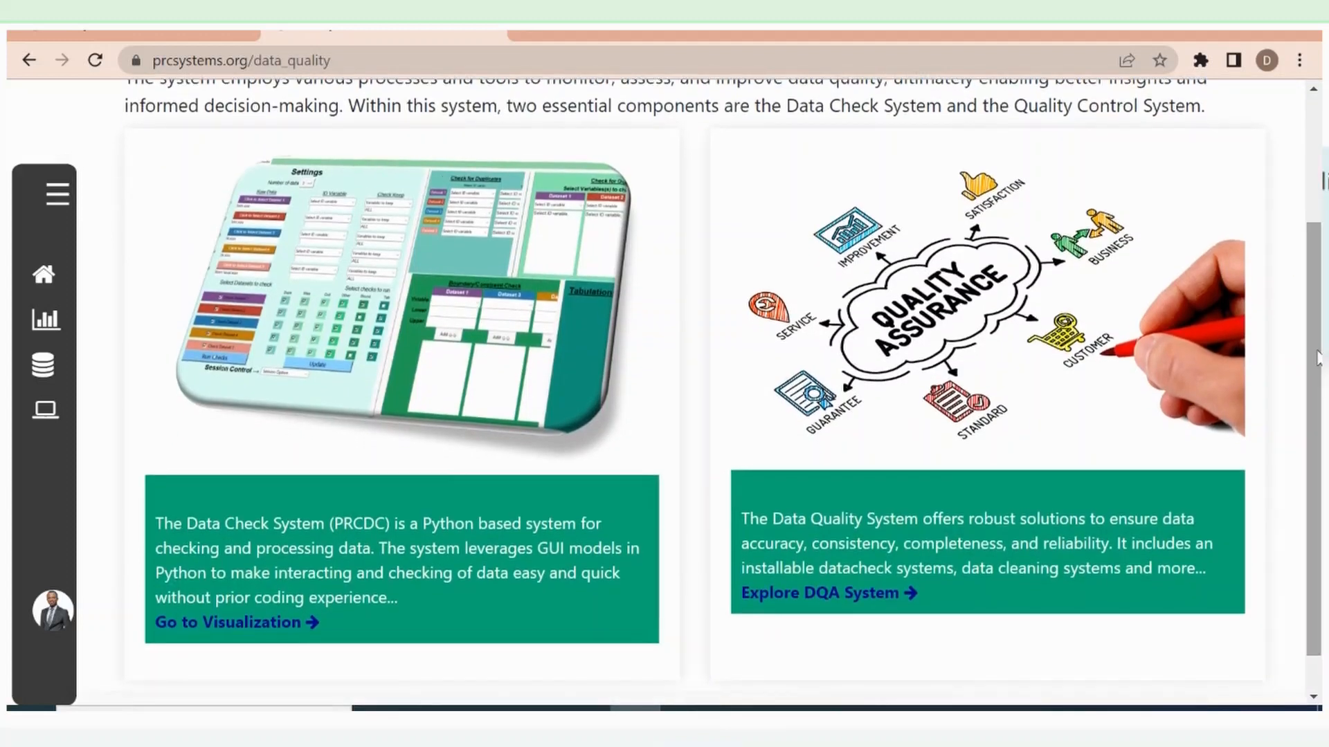
left_click(225, 624)
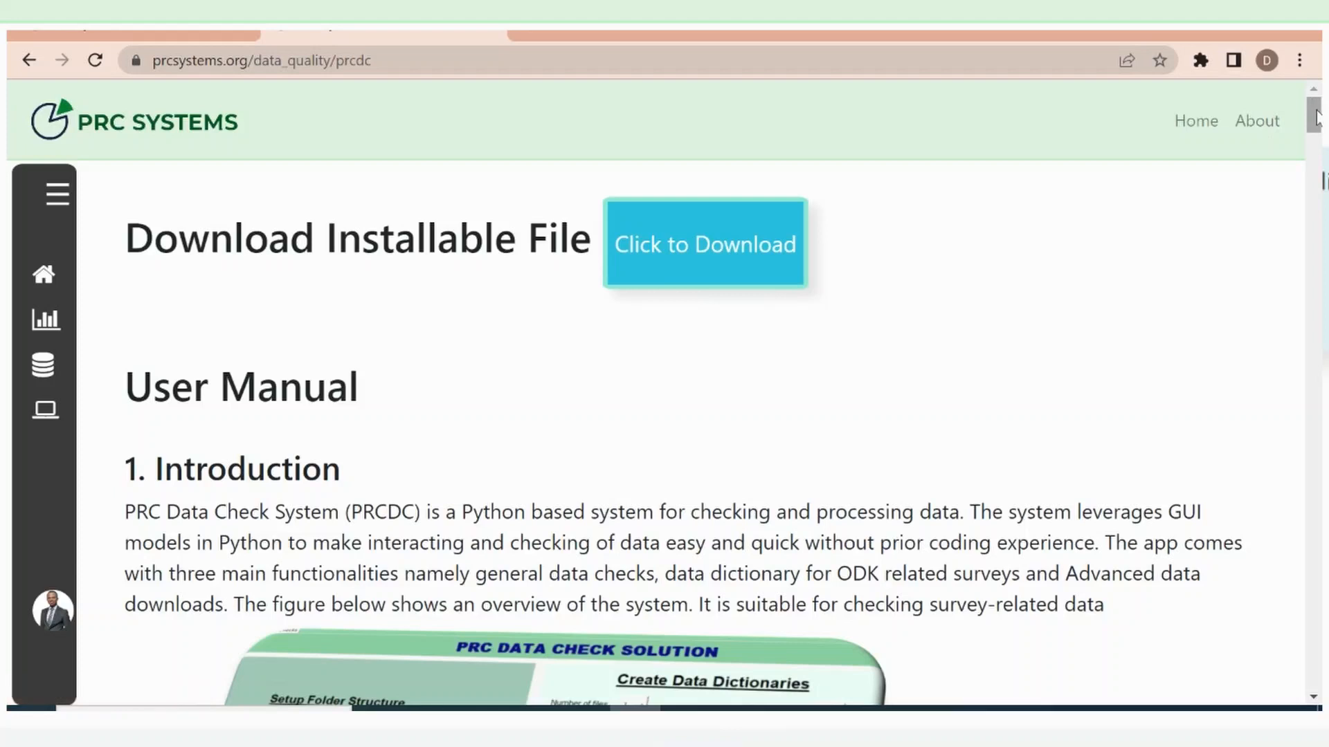
mouse_move(1316, 113)
left_mouse_down()
mouse_move(1318, 165)
mouse_move(1321, 84)
mouse_move(1317, 312)
mouse_move(1317, 97)
left_mouse_up()
left_click(30, 62)
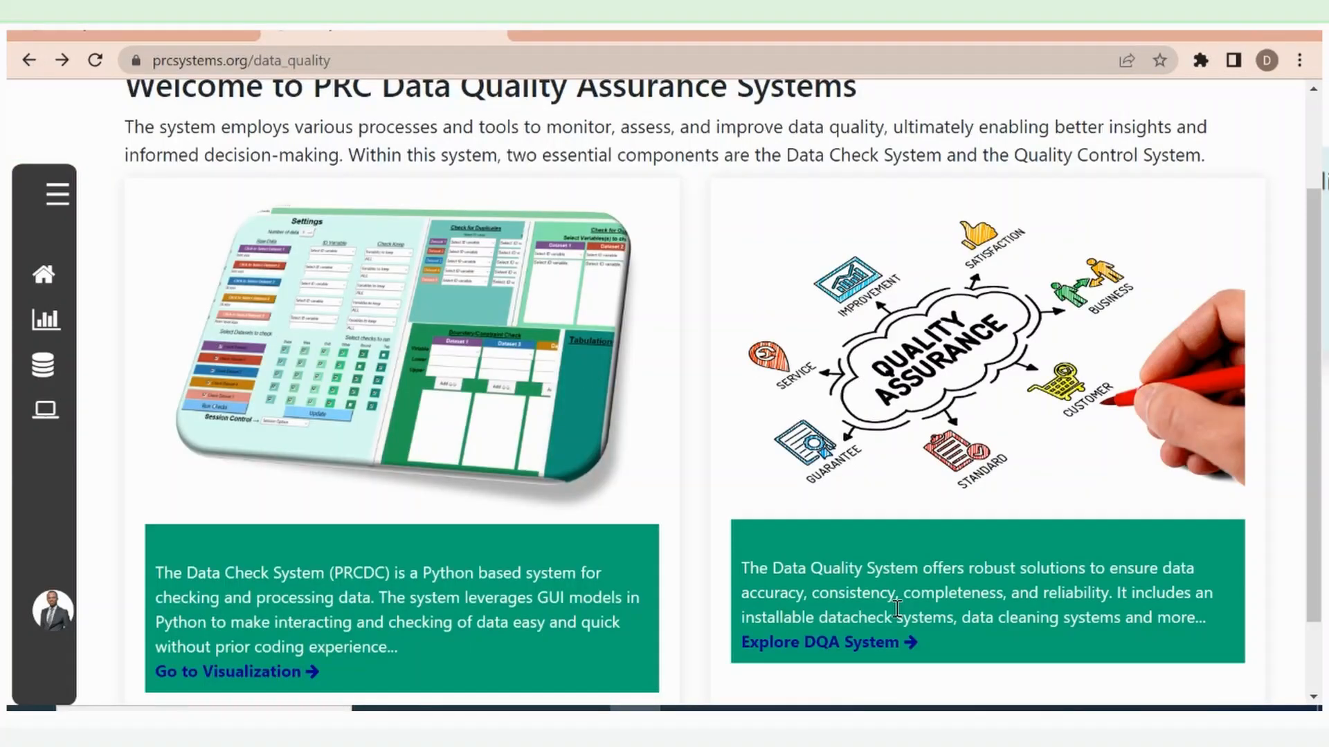